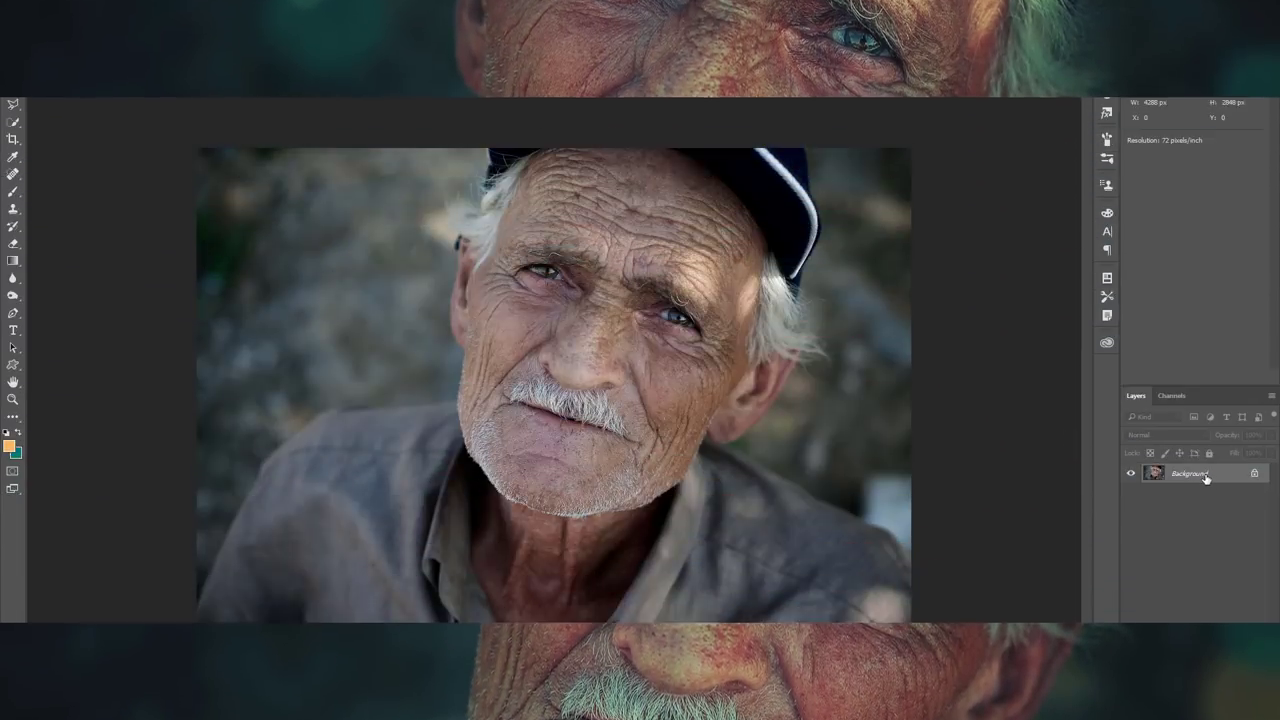
Duplicate the portrait's Background layer into a Background copy layer
drag(1240, 631, 1238, 711)
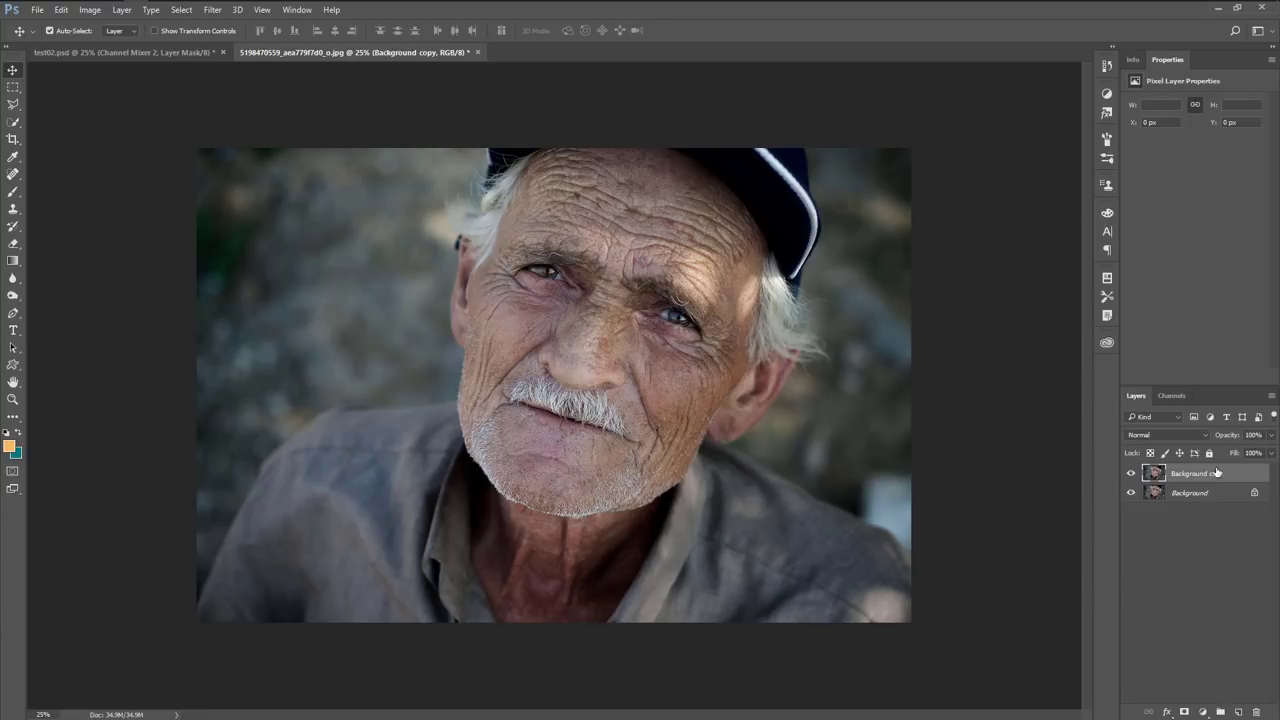
Add a Selective Color layer setting Greens and Cyans Black to +100
click(1202, 711)
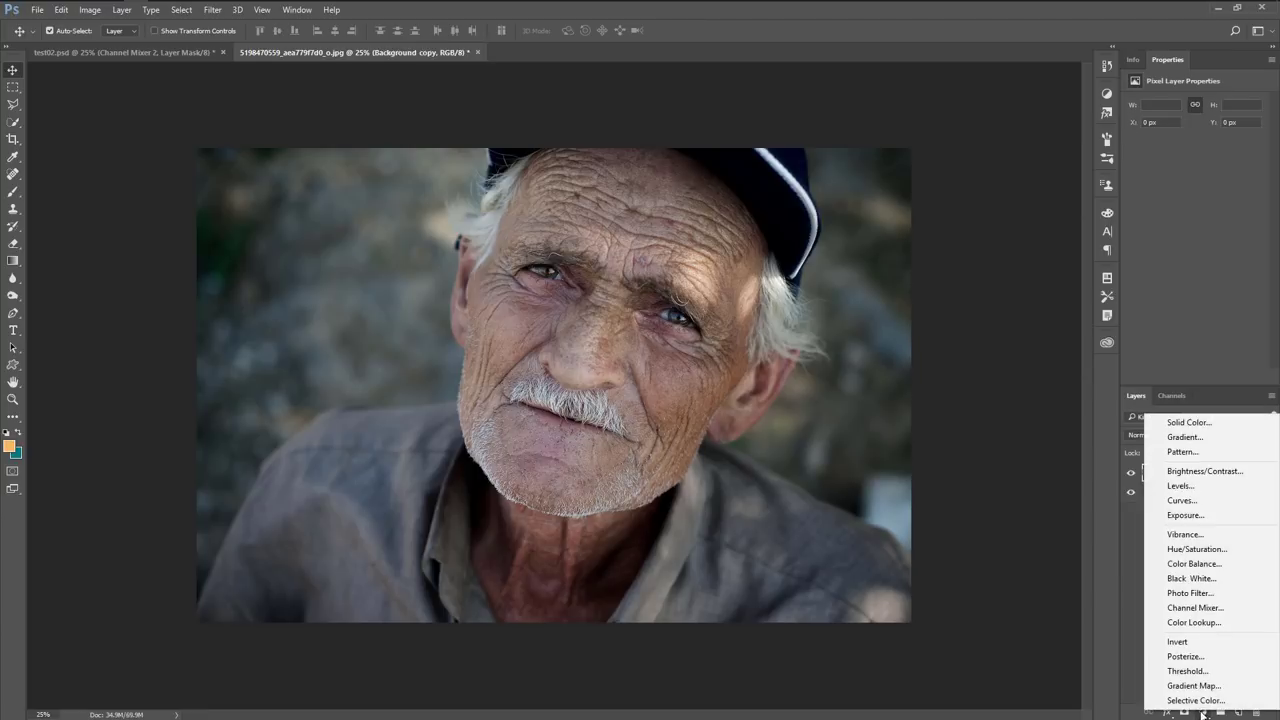
click(1218, 703)
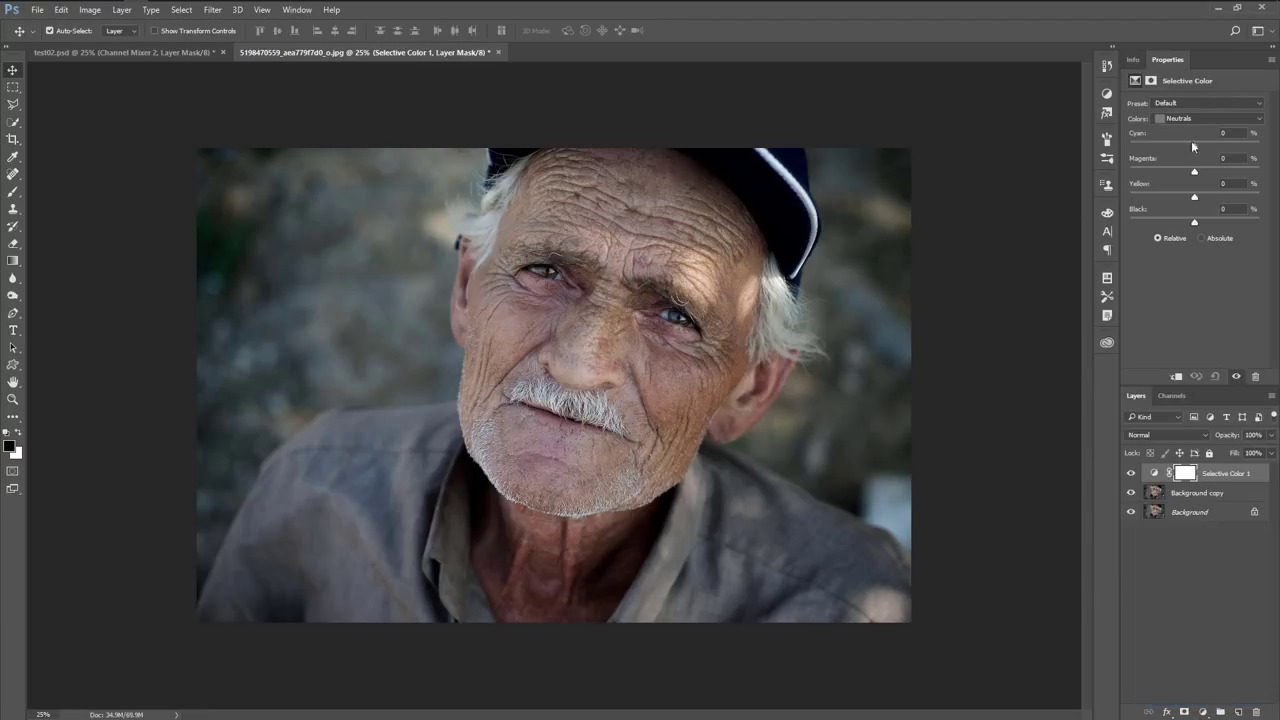
click(1201, 117)
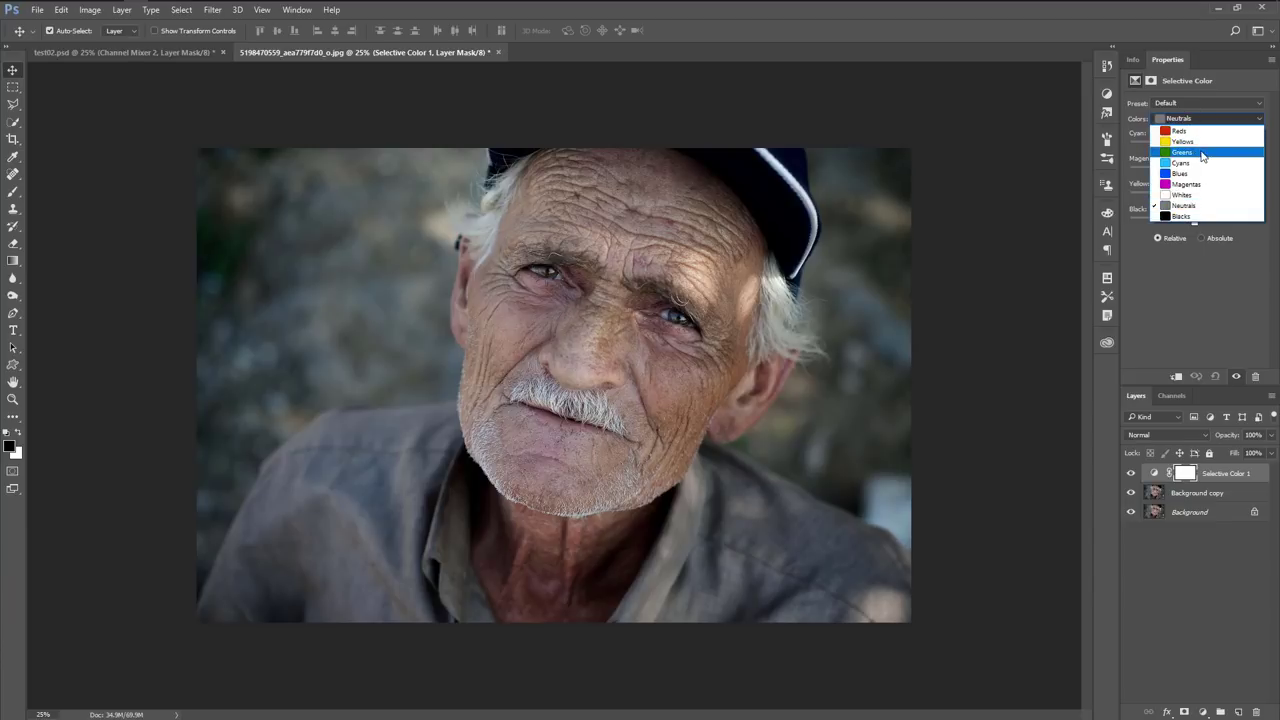
click(1201, 153)
drag(1196, 222, 1255, 220)
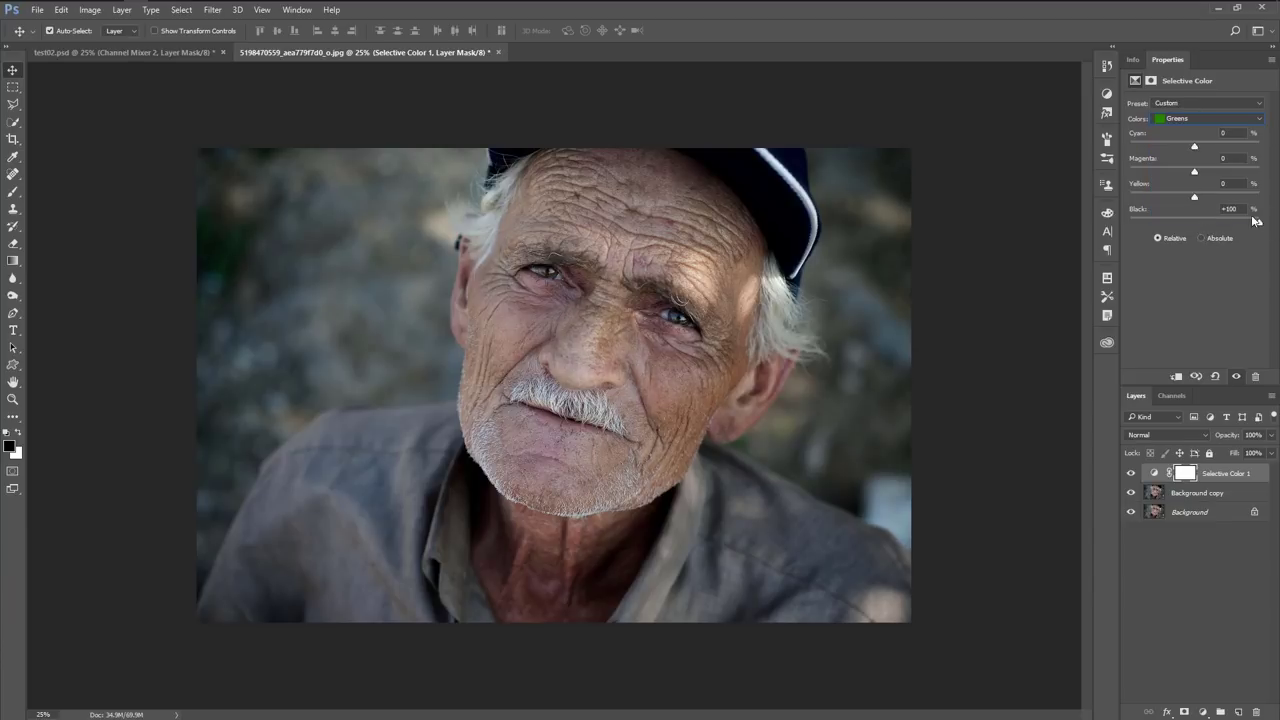
click(1189, 126)
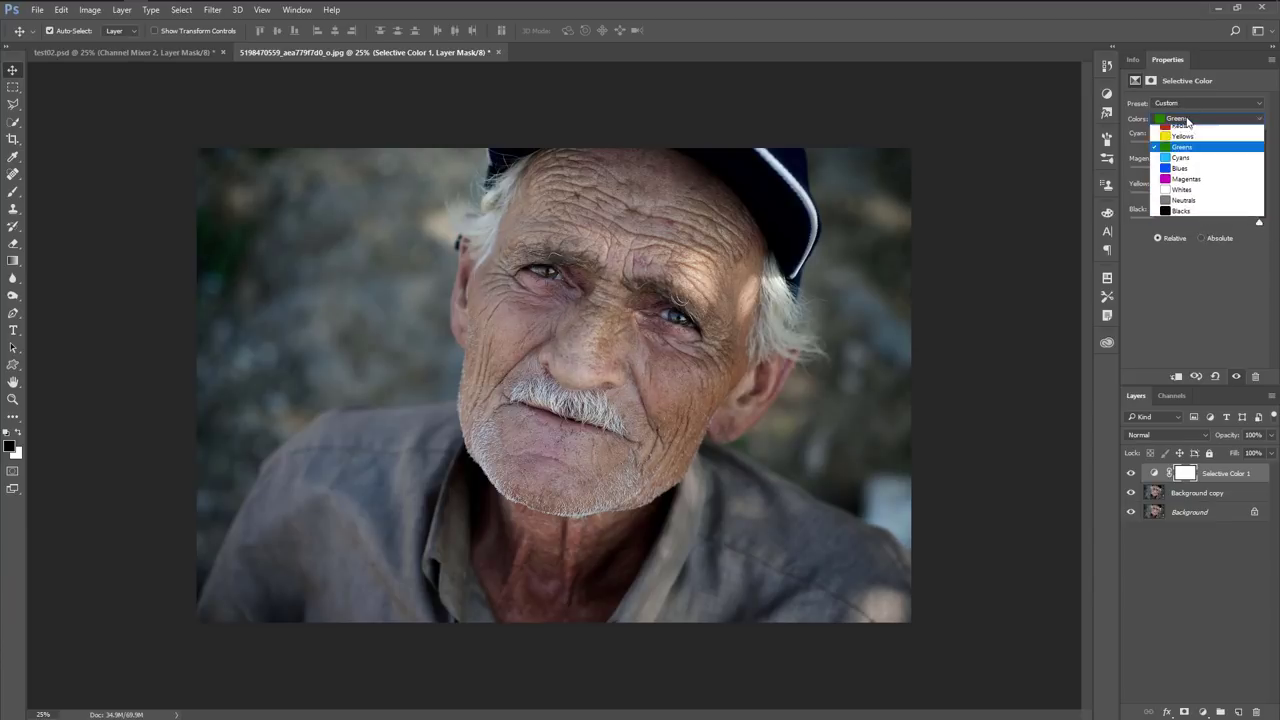
click(1191, 169)
drag(1196, 221, 1259, 221)
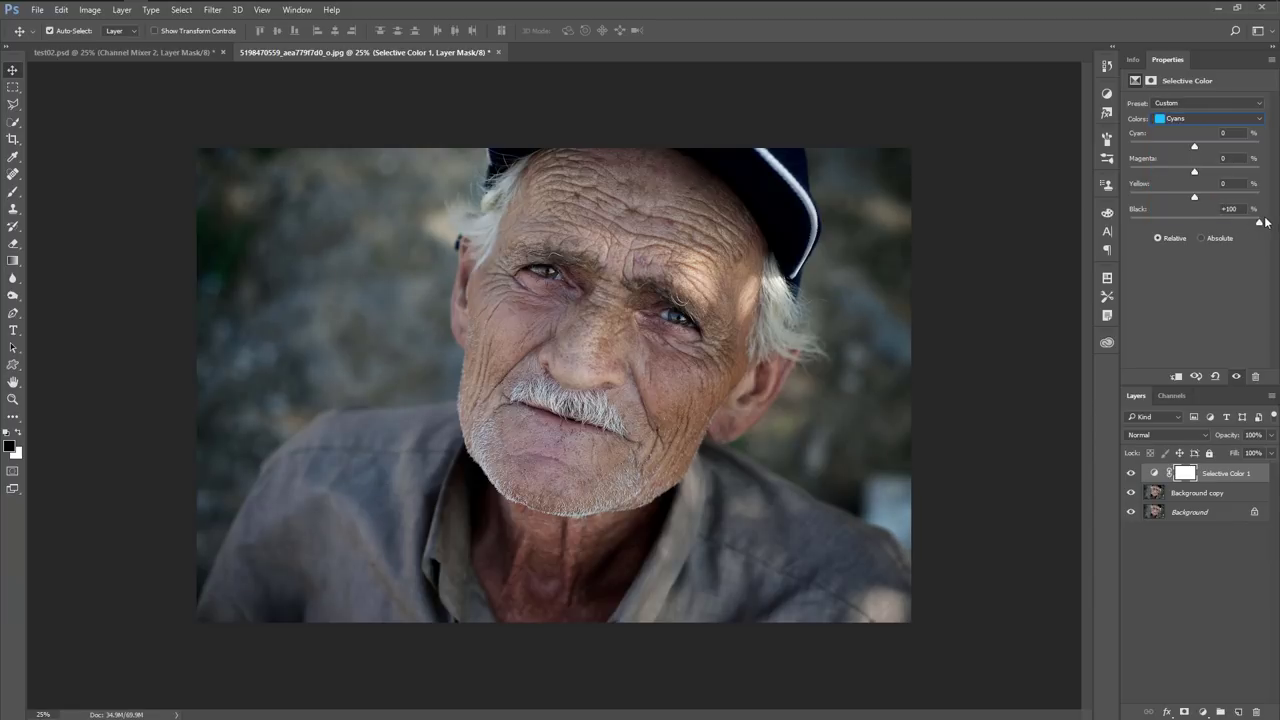
Set Blues Black to +100 and Neutrals Black to +8, then compare before/after
click(1199, 120)
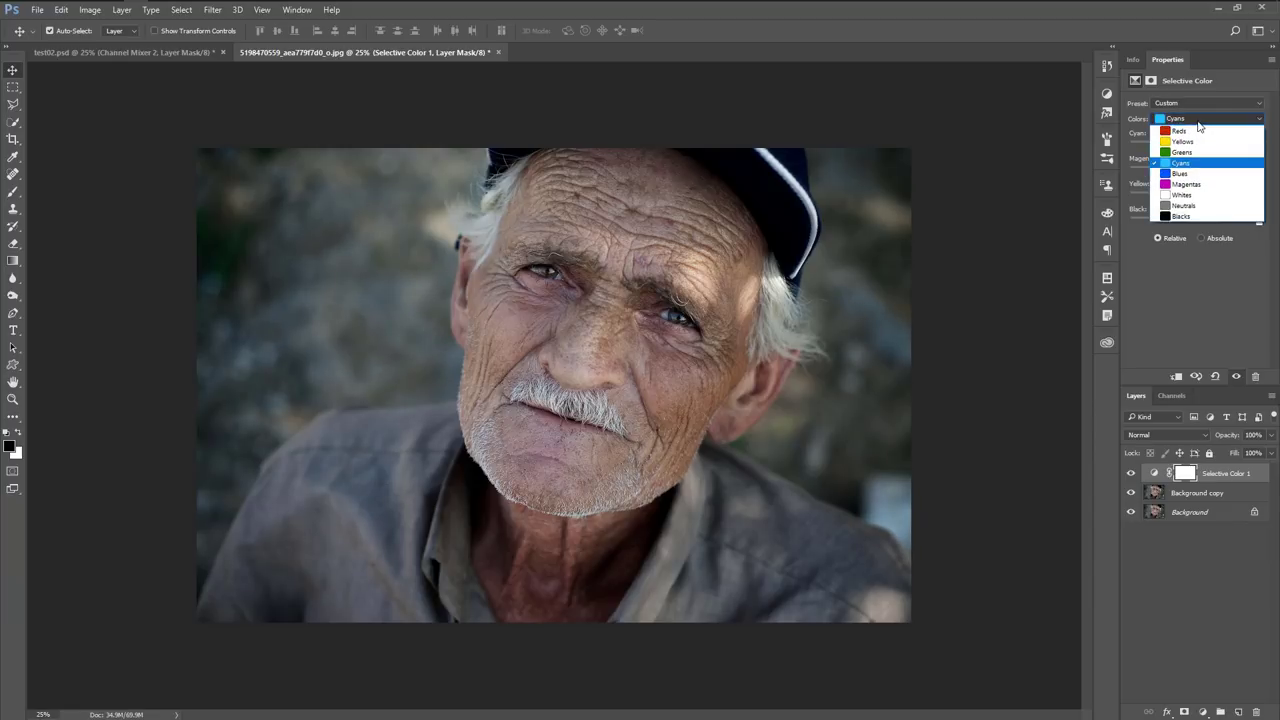
click(1196, 173)
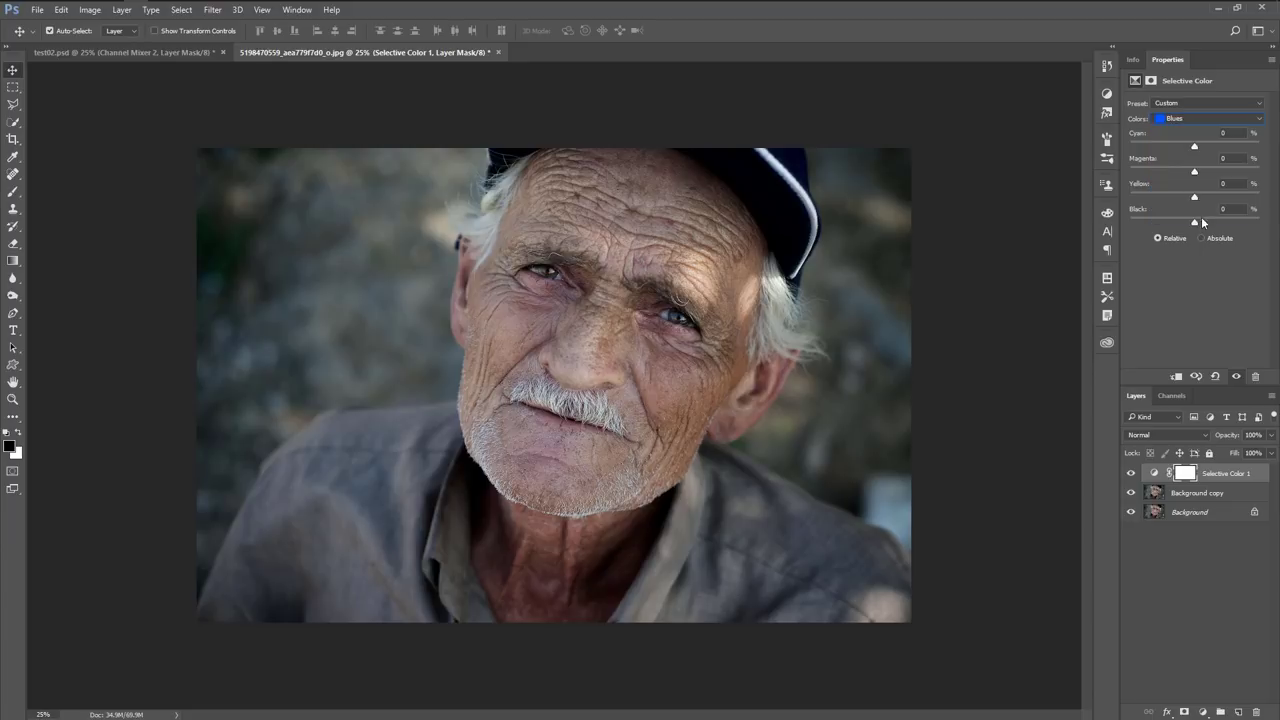
drag(1194, 221, 1262, 223)
click(1207, 120)
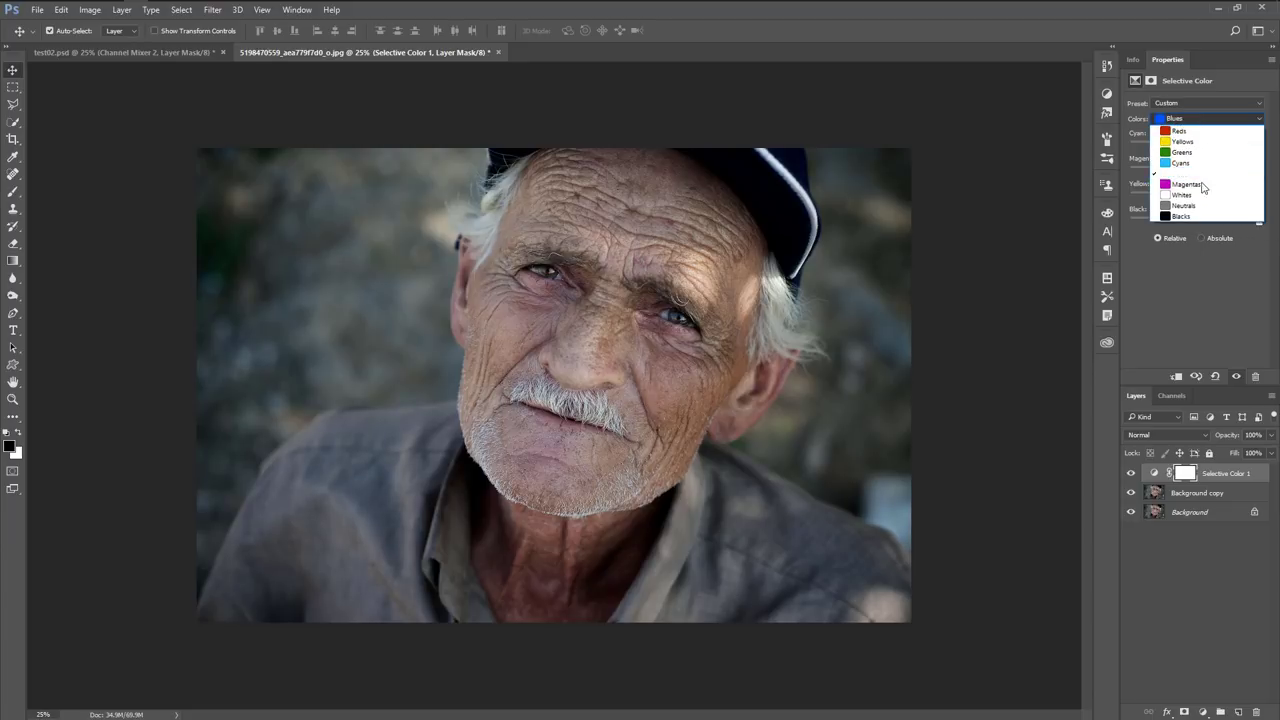
click(1197, 207)
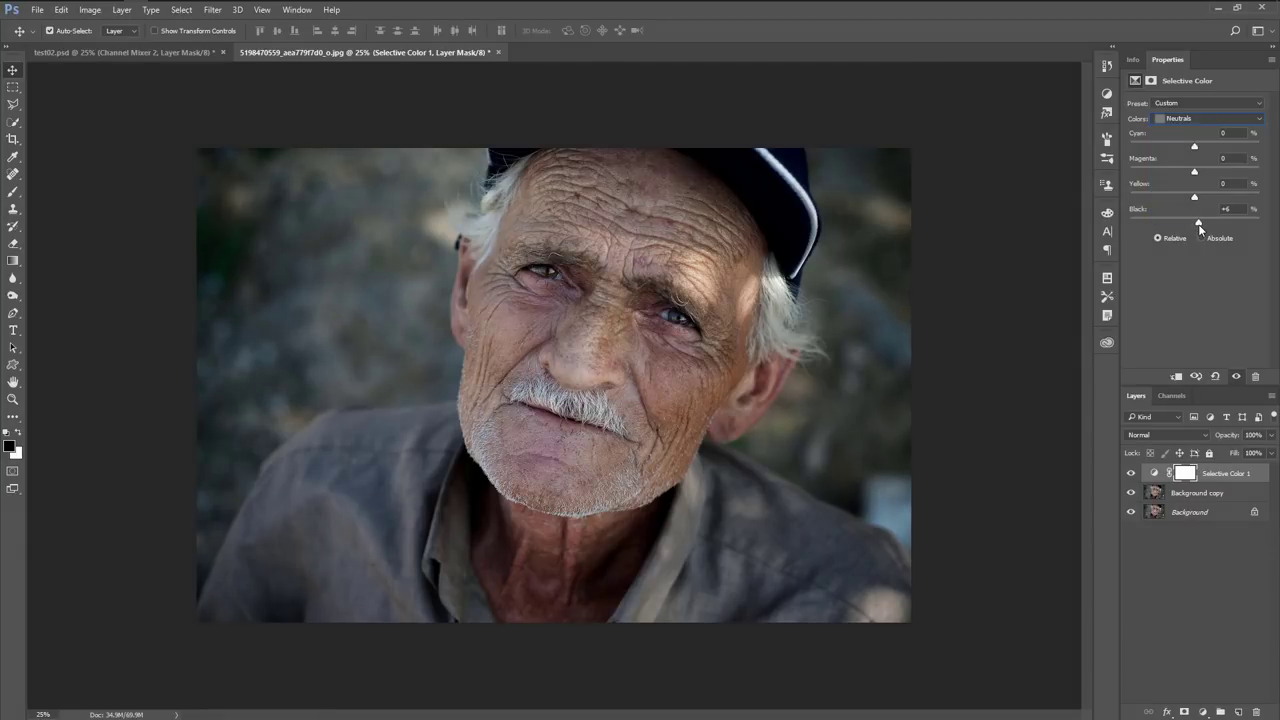
click(1131, 473)
click(1203, 712)
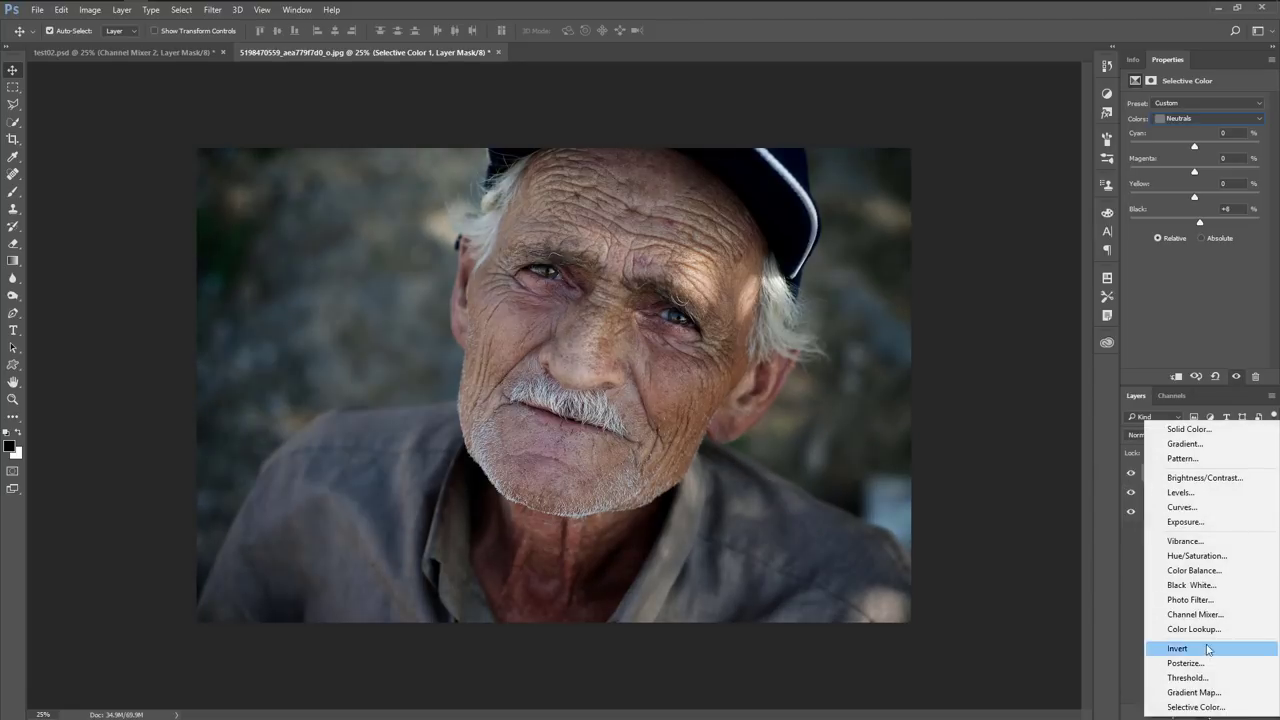
Add a Levels layer with midtones 0.95, input white 183 and output white 161
click(1195, 491)
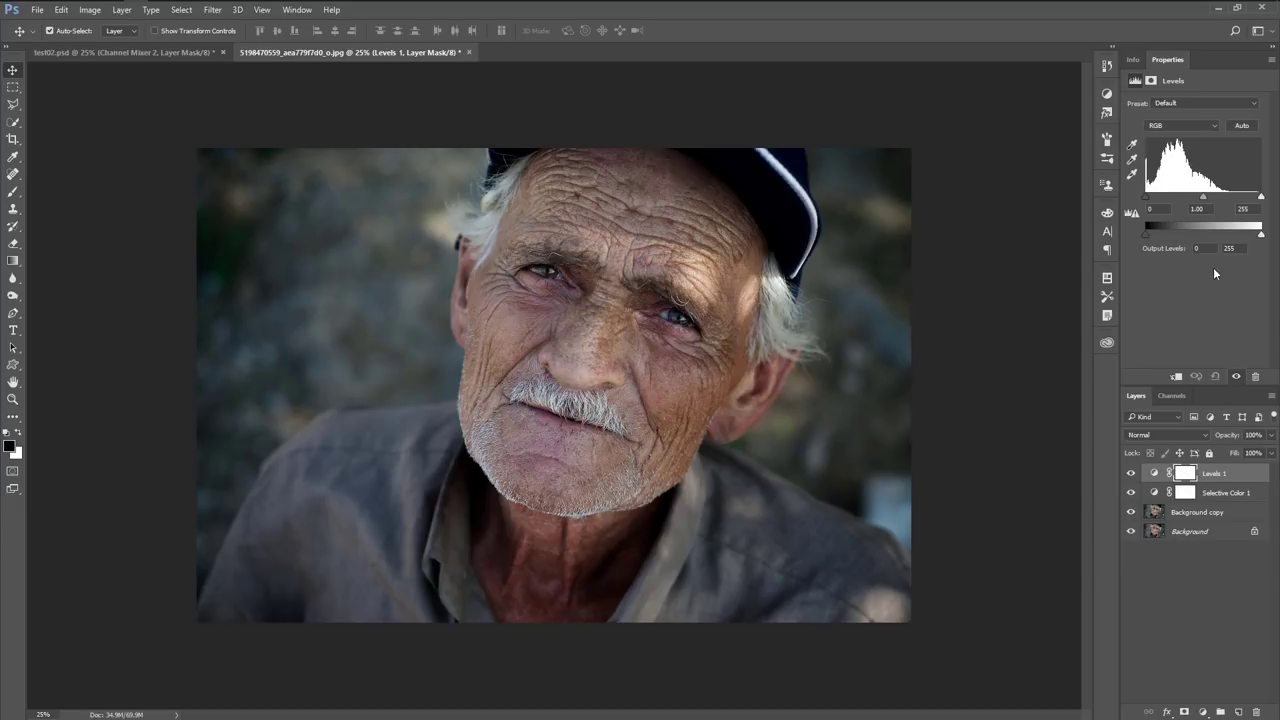
mouse_move(1204, 197)
mouse_down()
mouse_move(1236, 197)
mouse_move(1214, 234)
mouse_up()
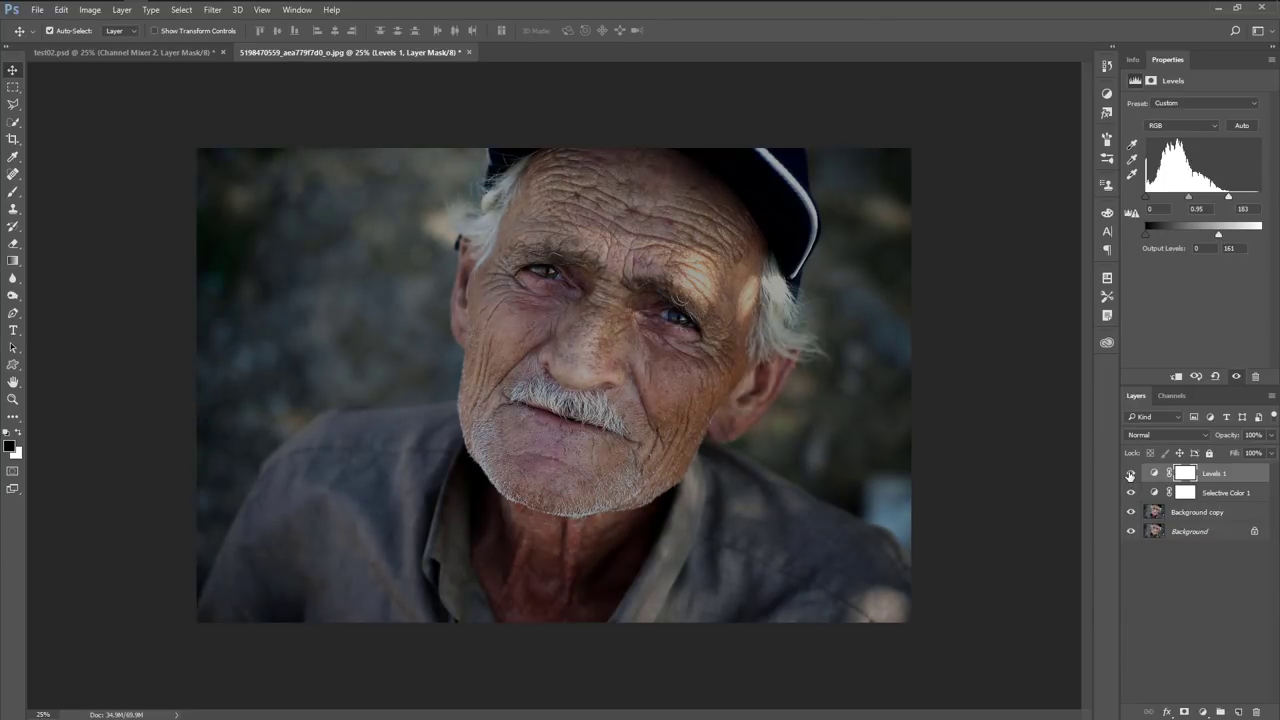
click(1131, 473)
click(1203, 712)
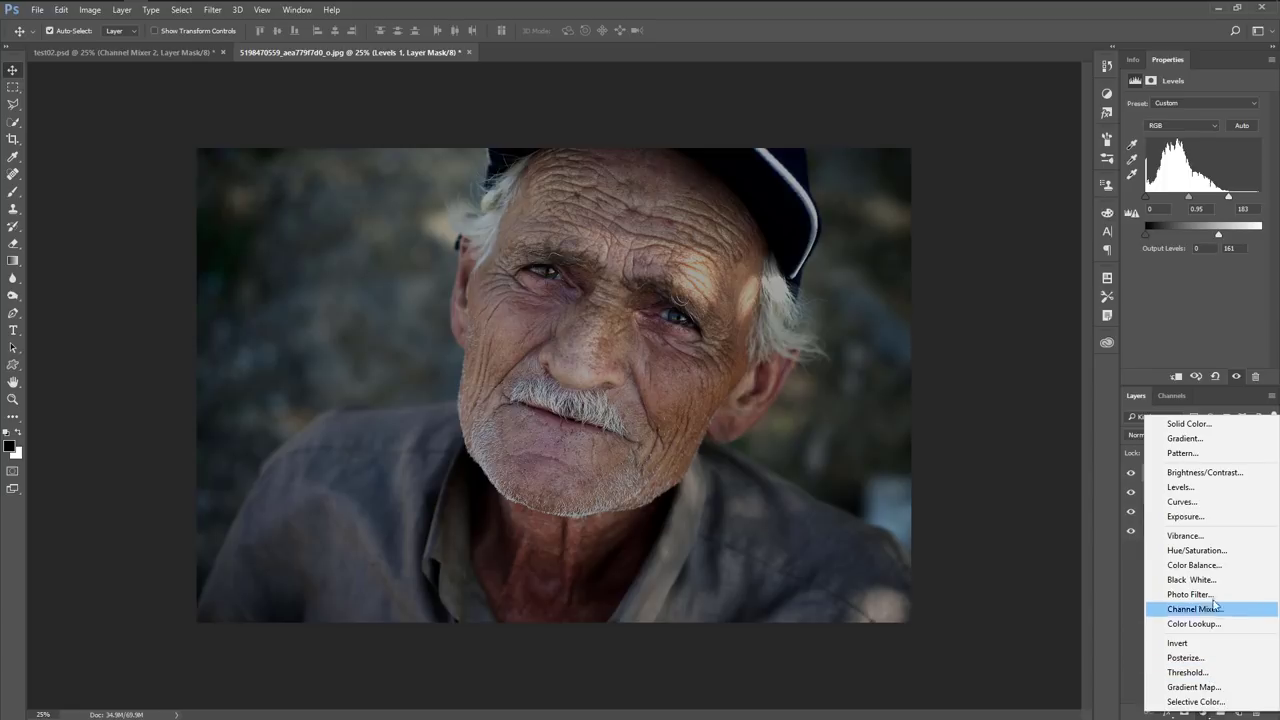
Add a Color Balance layer shifting the midtones toward red, and compare before/after
click(1194, 565)
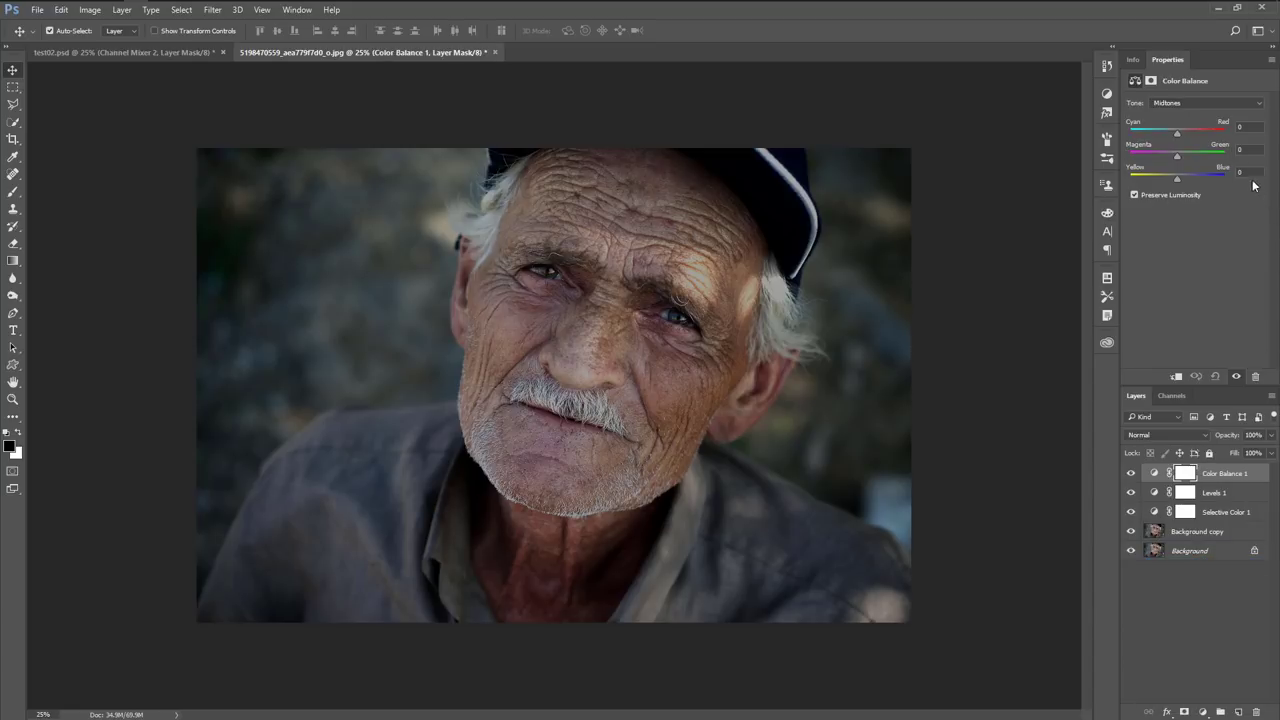
mouse_move(1177, 133)
mouse_down()
mouse_move(1218, 133)
mouse_move(1210, 175)
mouse_move(1229, 180)
mouse_up()
click(1131, 473)
click(1131, 473)
Stamp all visible layers into a new Layer 1 and hide the three adjustment layers
key(ctrl+shift+alt+e)
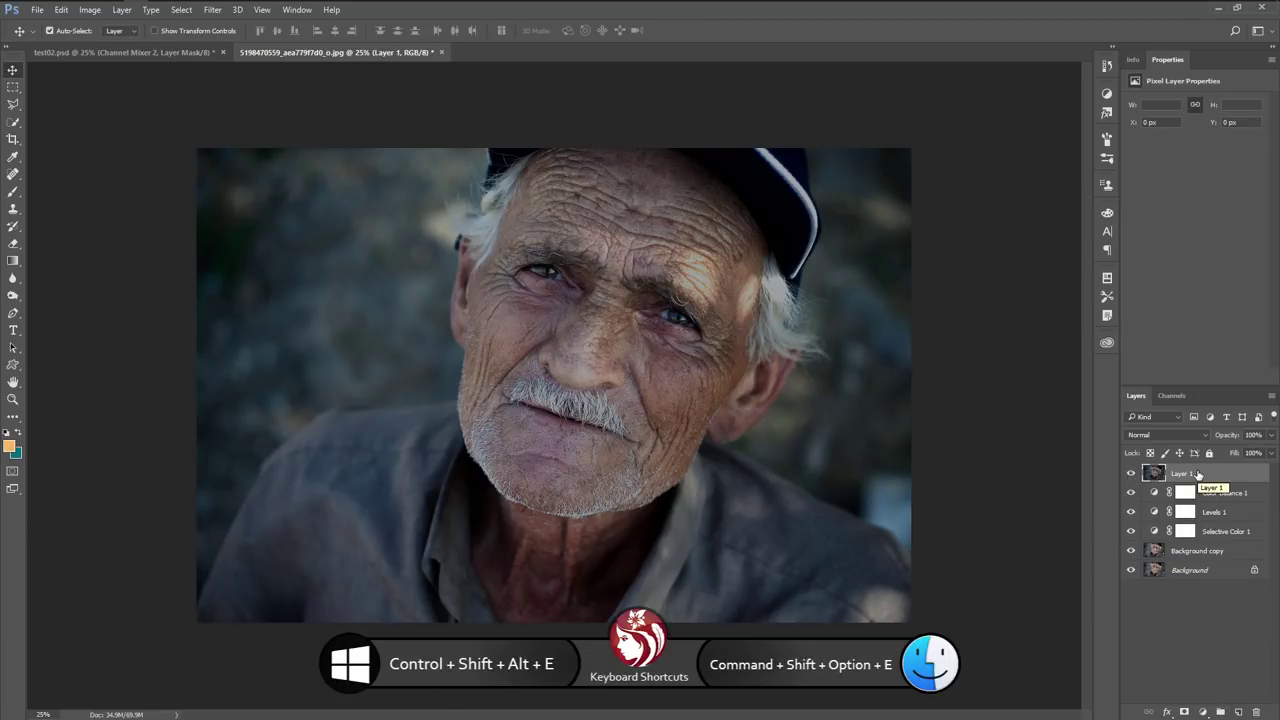
click(1131, 492)
click(1131, 531)
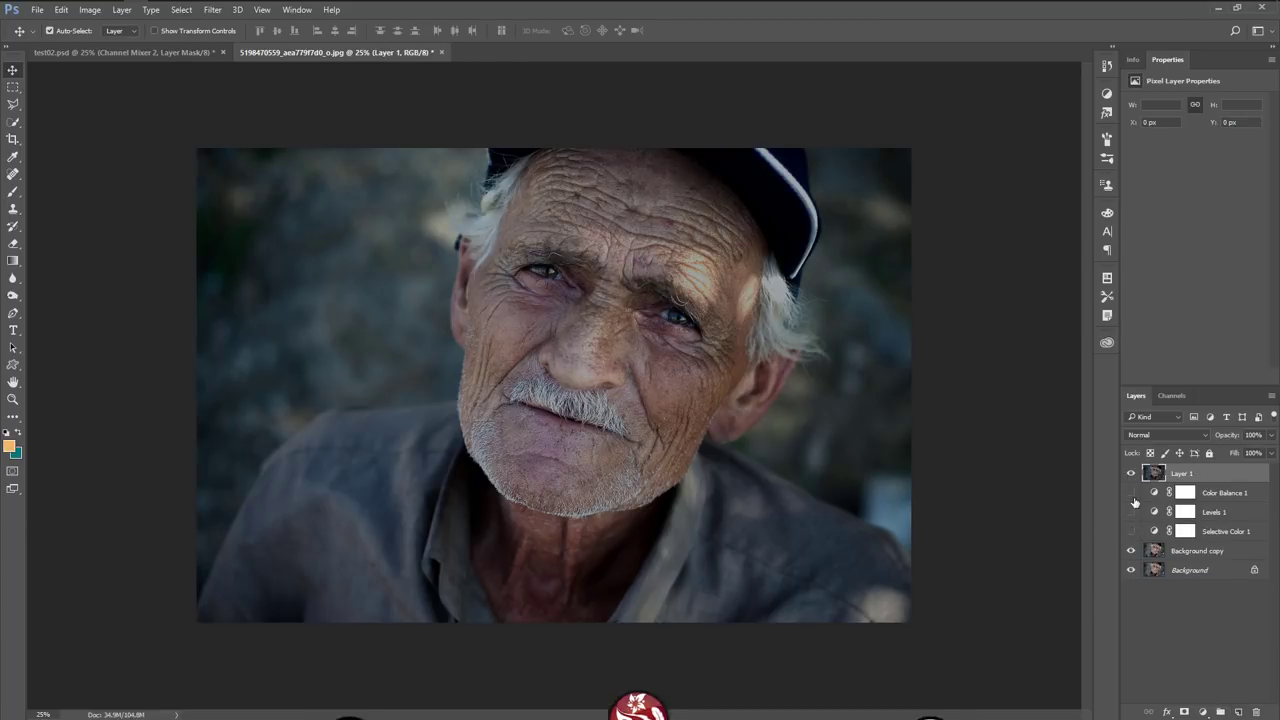
click(1131, 473)
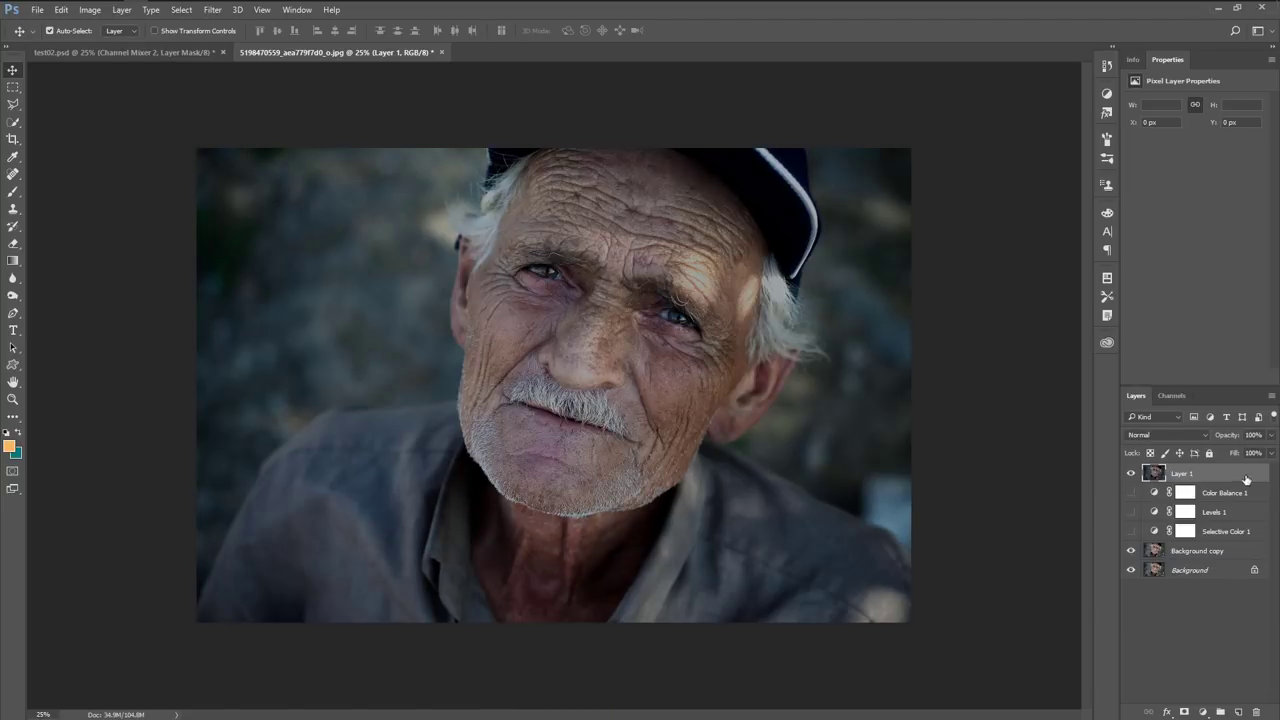
click(212, 9)
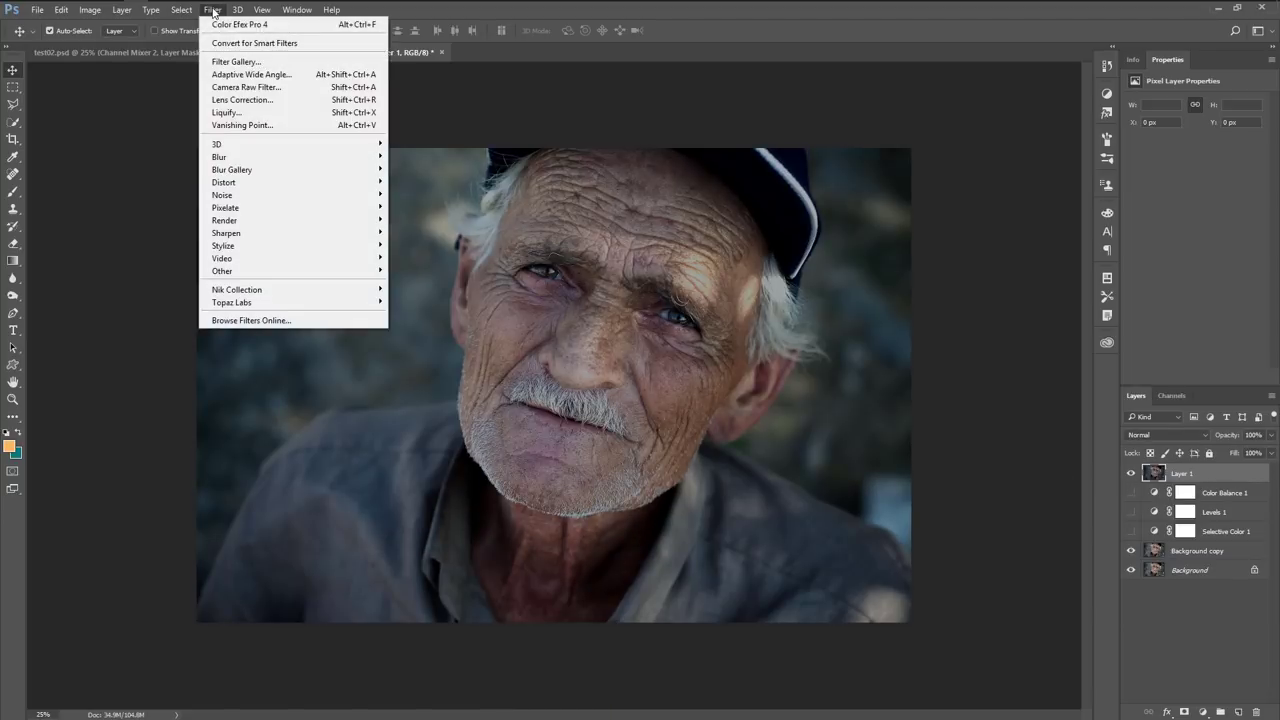
Apply Camera Raw to Layer 1: Highlights -49, Shadows +49, Whites -100, Blacks -15, Clarity +30
click(270, 87)
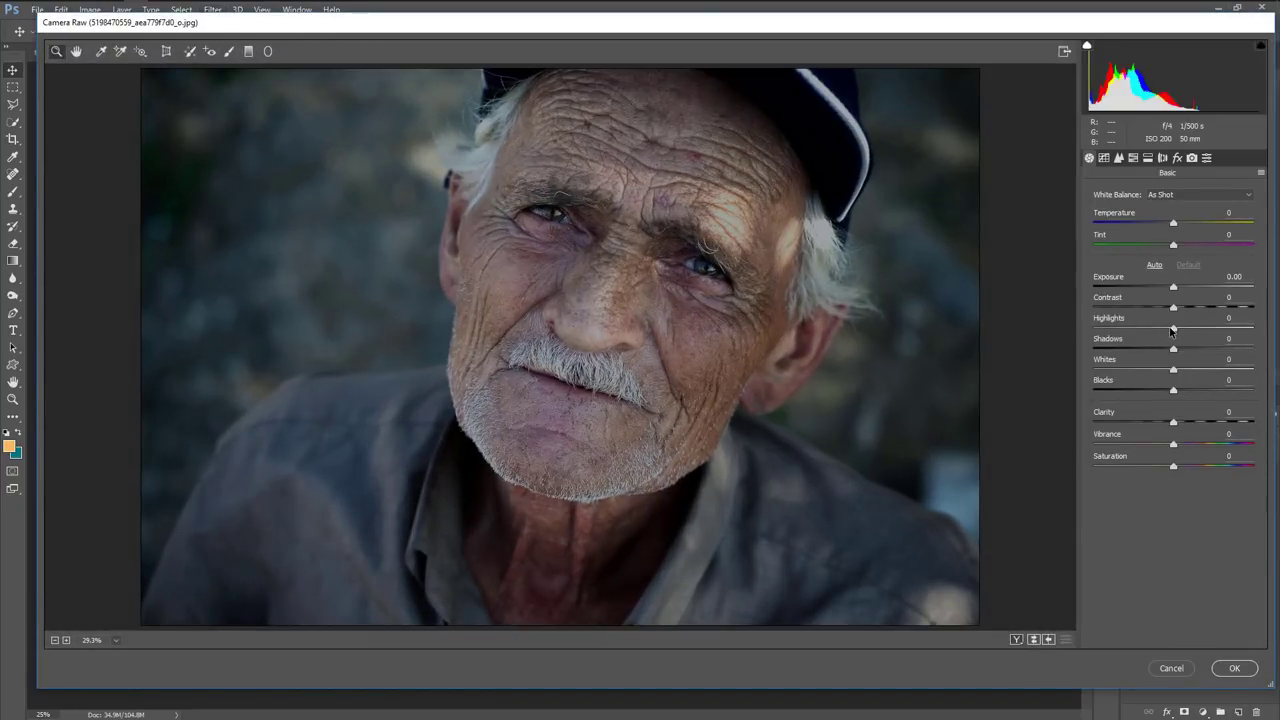
mouse_move(1173, 328)
mouse_down()
mouse_move(1133, 328)
mouse_move(1216, 347)
mouse_move(1084, 372)
mouse_up()
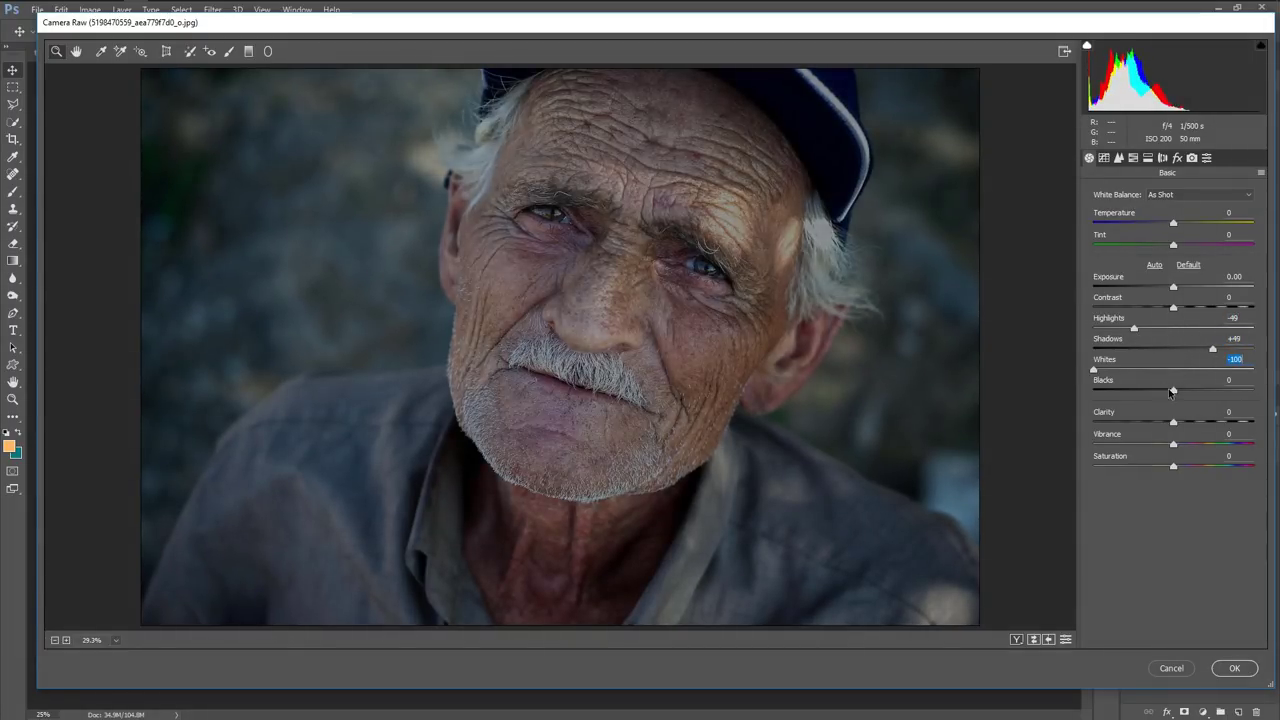
mouse_move(1172, 390)
mouse_down()
mouse_move(1161, 390)
mouse_move(1197, 423)
mouse_up()
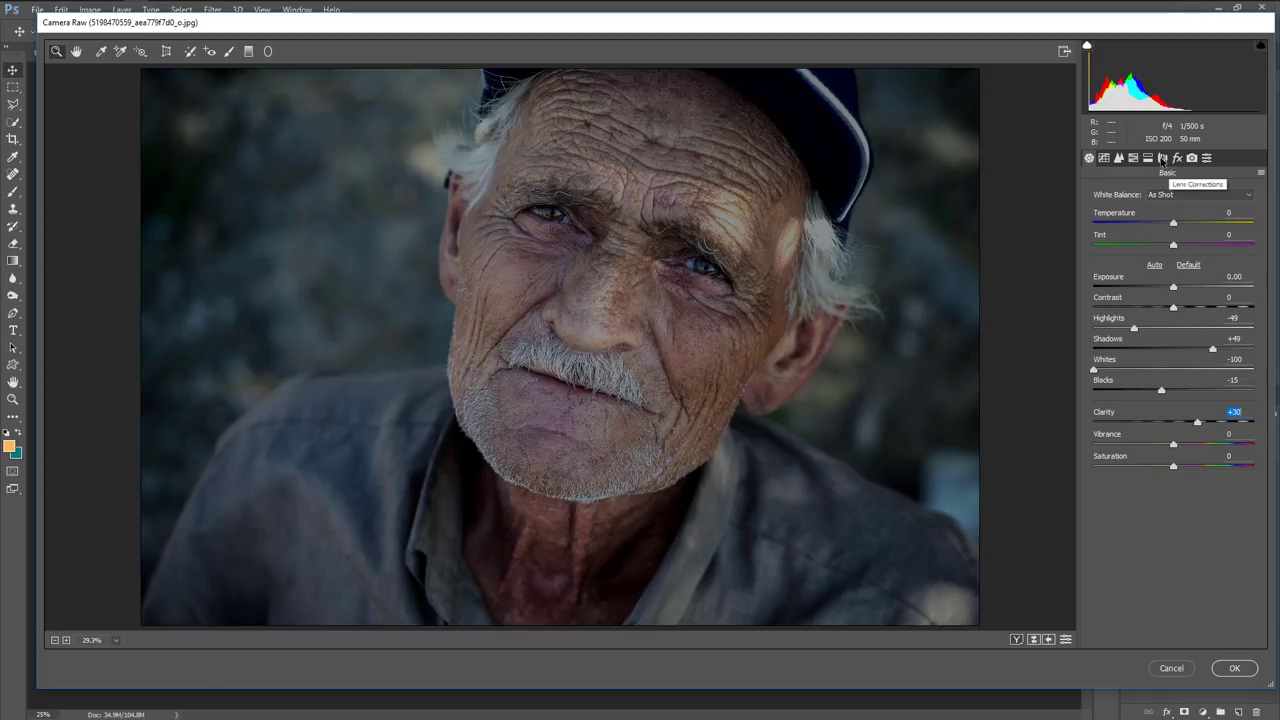
click(1133, 158)
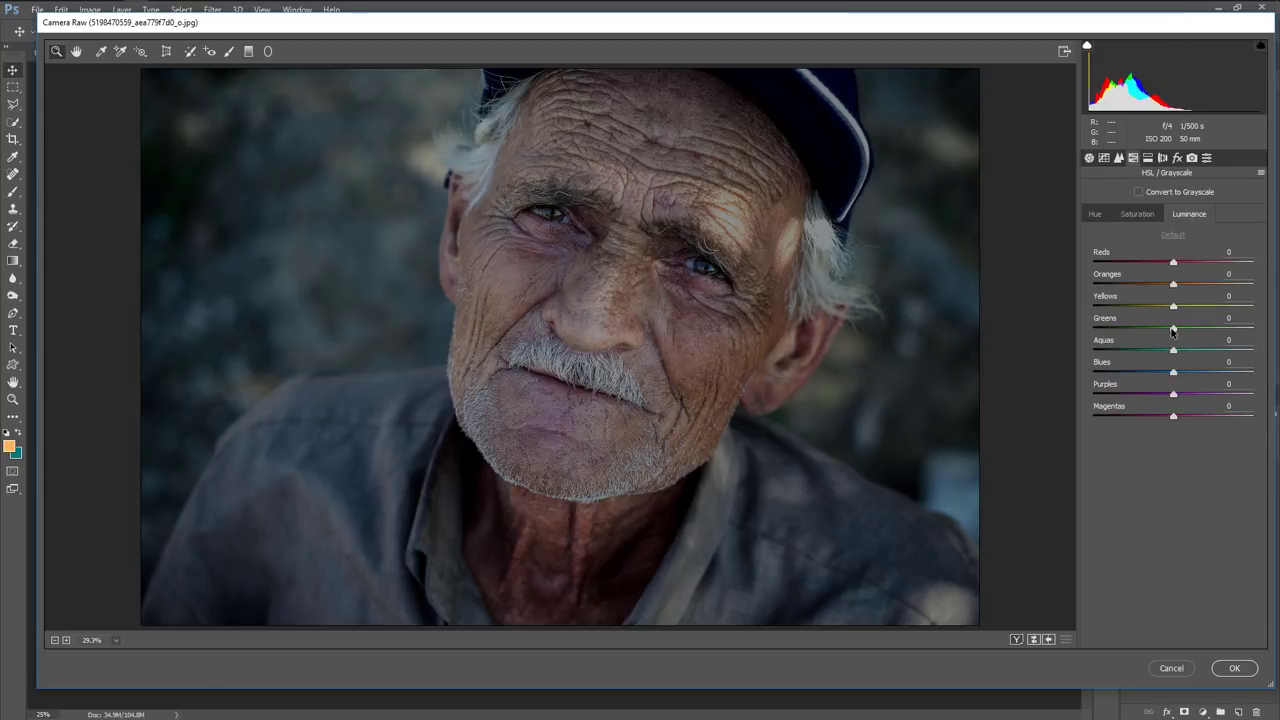
Lower Greens, Aquas and Blues luminance, then slightly desaturate Blues and adjust Greens saturation
mouse_move(1174, 329)
mouse_down()
mouse_move(1217, 331)
mouse_move(1063, 346)
mouse_up()
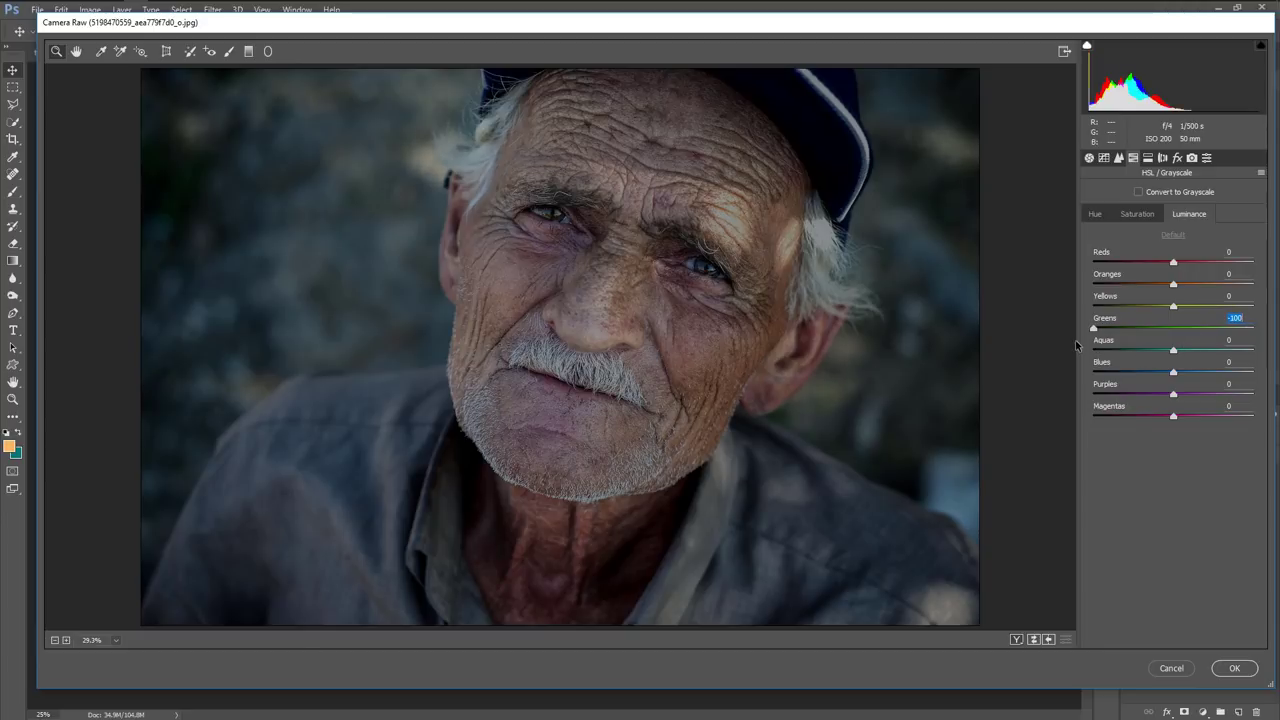
drag(1174, 350, 1090, 352)
mouse_move(1174, 372)
mouse_down()
mouse_move(1275, 380)
mouse_move(1099, 377)
mouse_up()
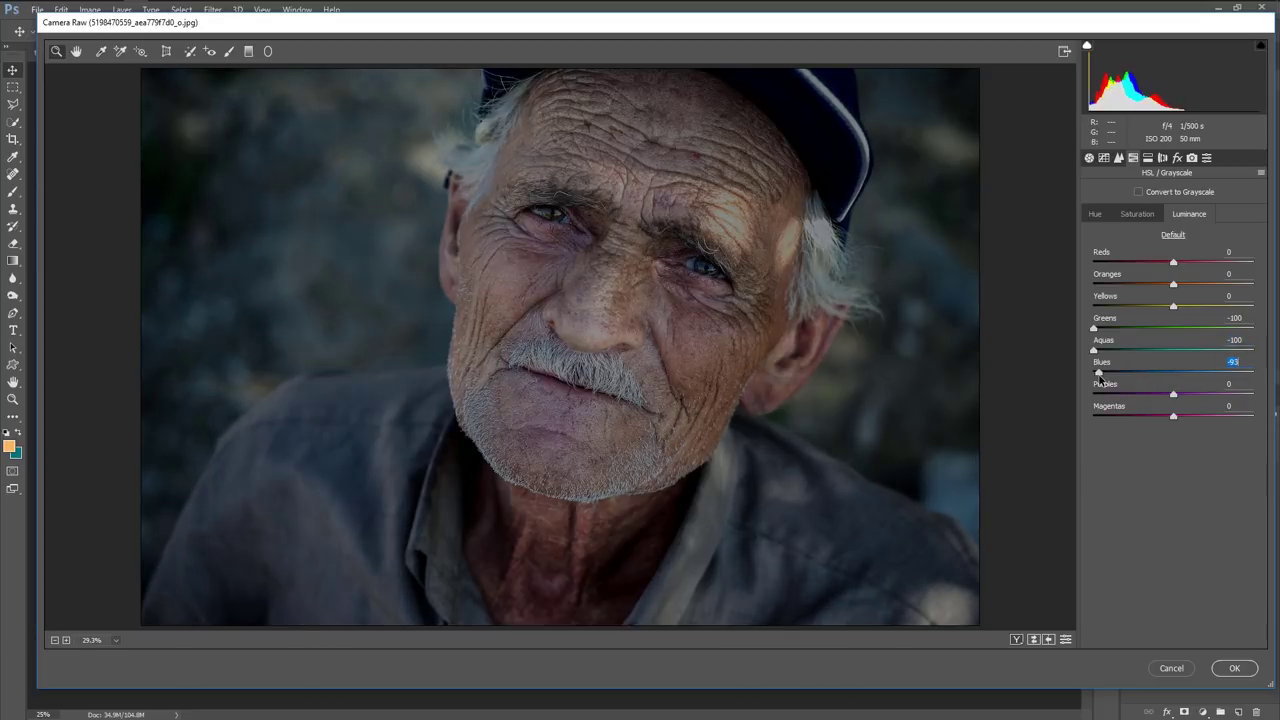
click(1138, 214)
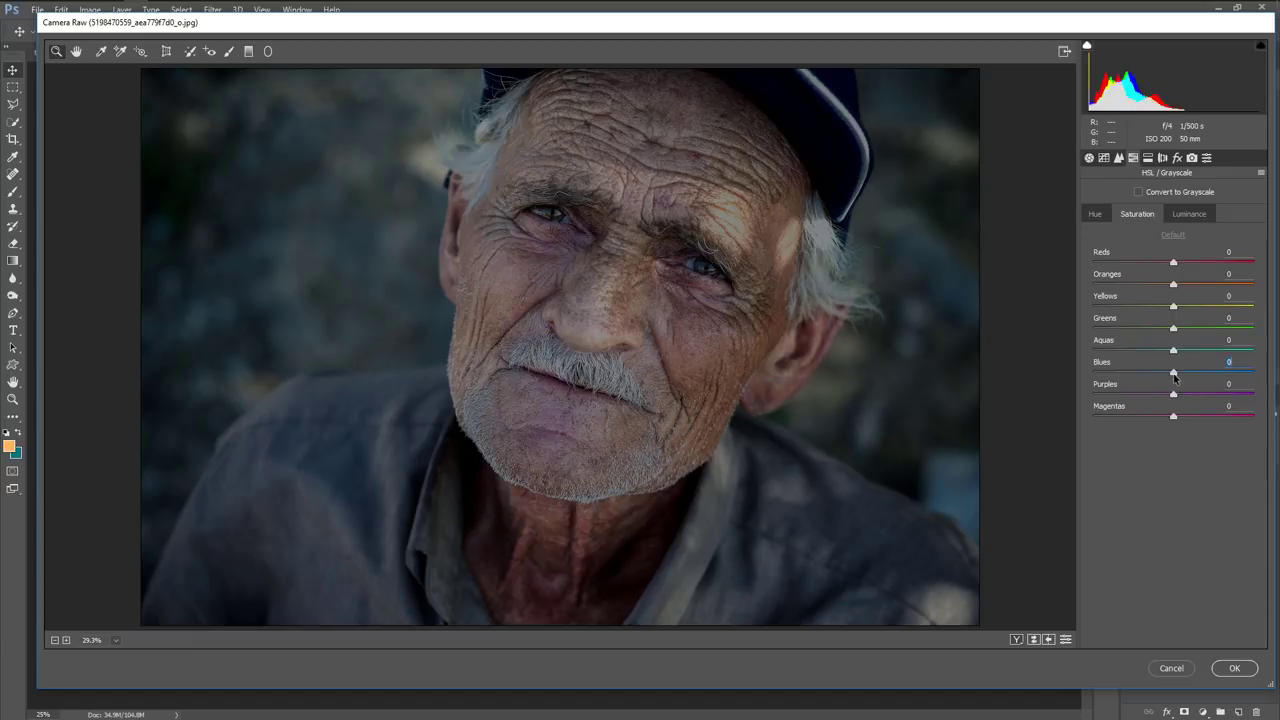
drag(1174, 376, 1163, 377)
drag(1174, 329, 1190, 341)
Shift hues: Blues -27, Oranges -9, Yellows -98, Greens -68 and Aquas +32
click(1094, 213)
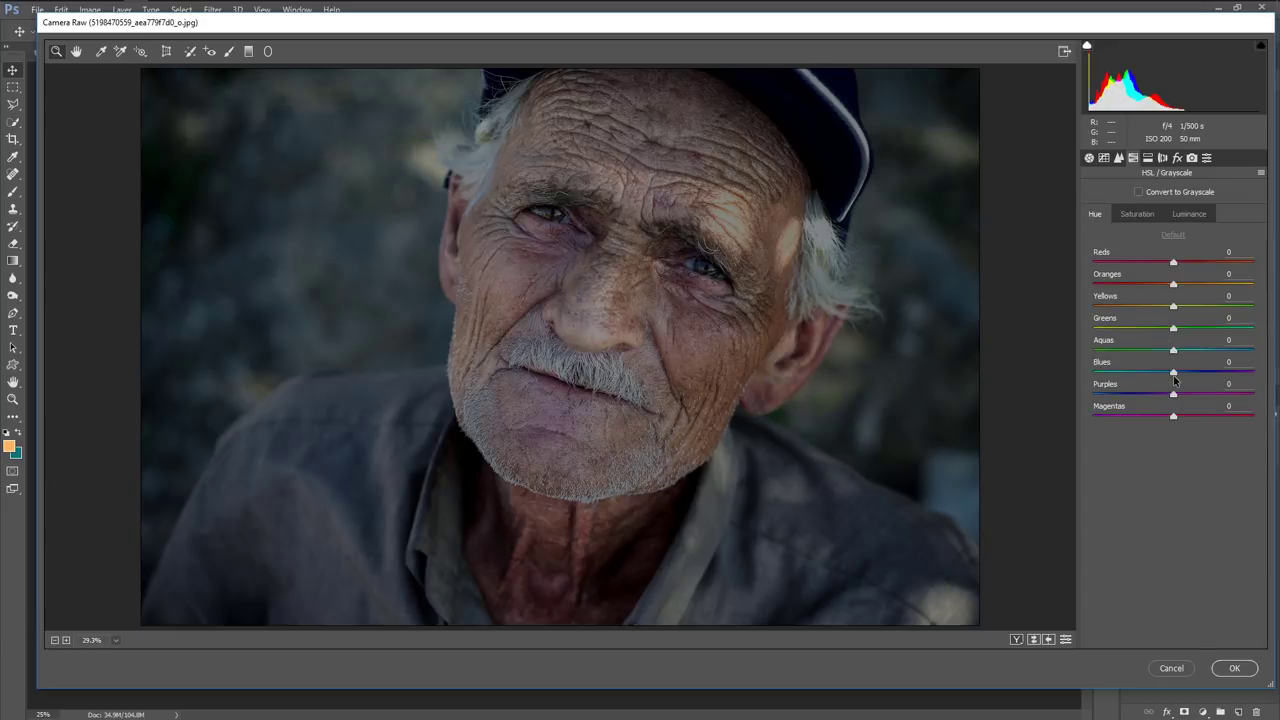
mouse_move(1173, 372)
mouse_down()
mouse_move(1133, 373)
mouse_move(1152, 372)
mouse_up()
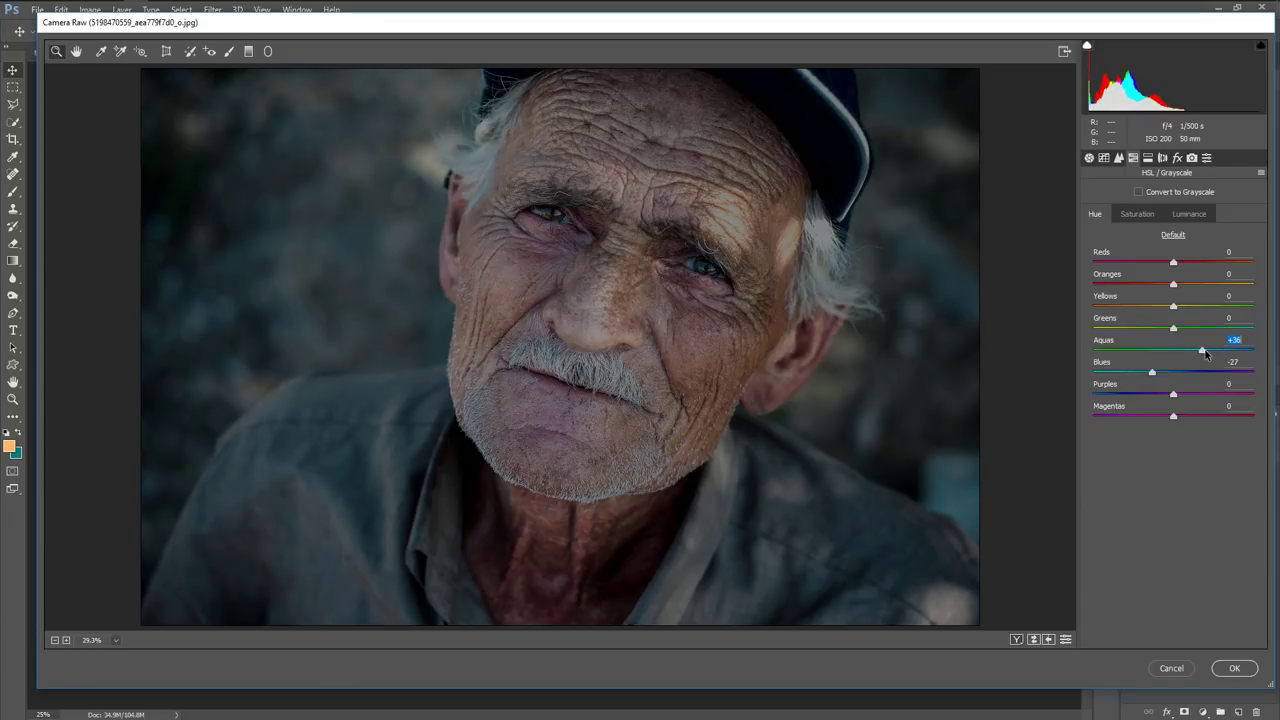
mouse_move(1173, 284)
mouse_down()
mouse_move(1147, 308)
mouse_move(1082, 322)
mouse_up()
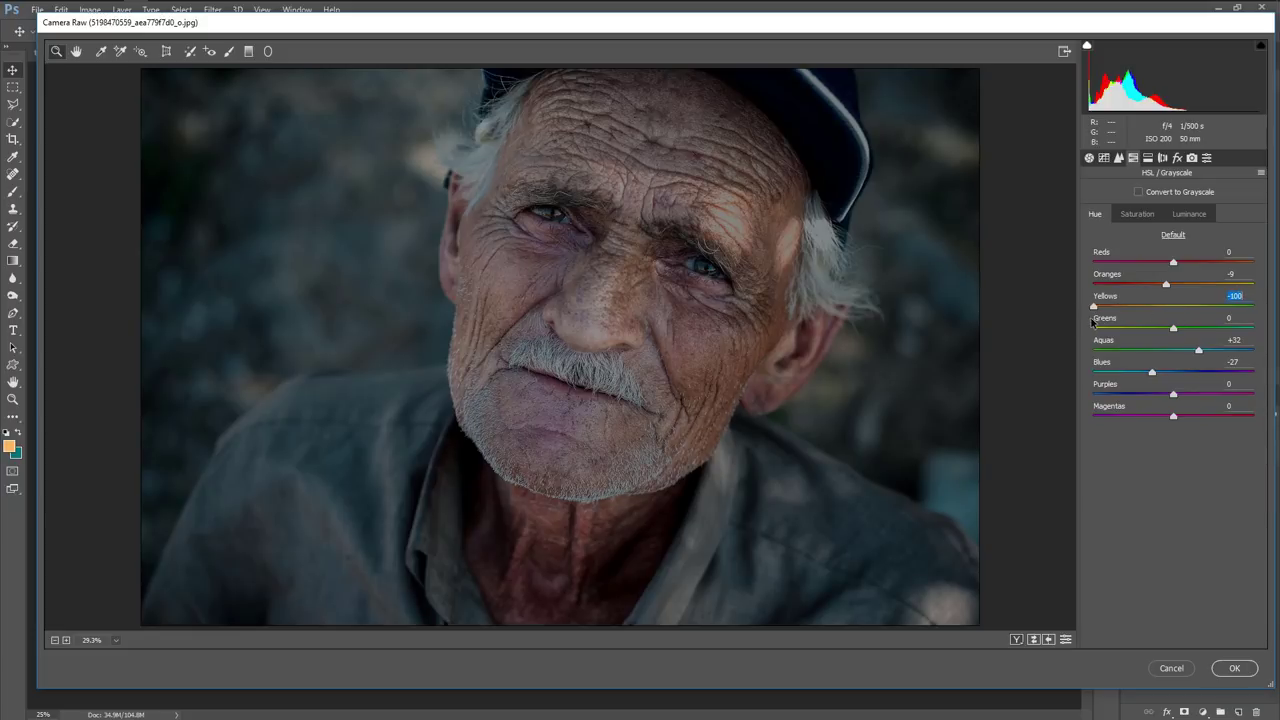
drag(1097, 328, 1119, 329)
Add a Highlight Priority vignette (Amount -13, Midpoint 80) and commit the Camera Raw edits
click(1177, 158)
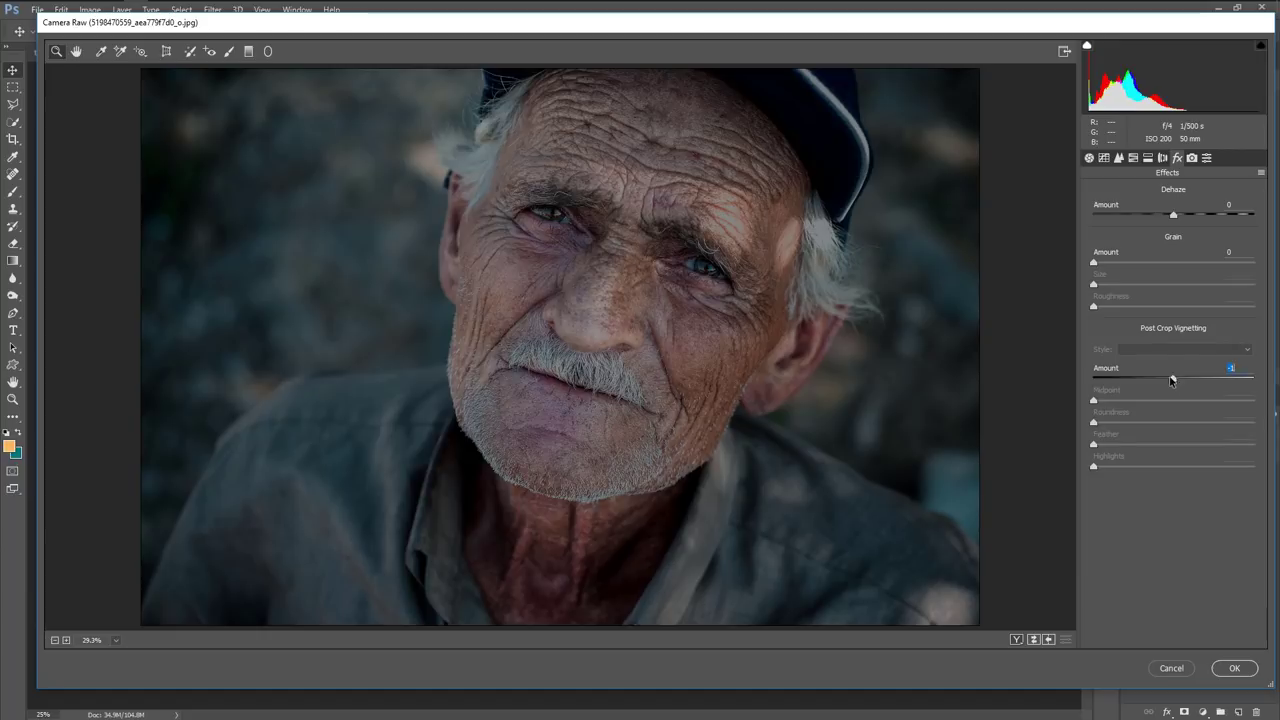
mouse_move(1173, 380)
mouse_down()
mouse_move(1159, 379)
mouse_move(1224, 404)
mouse_up()
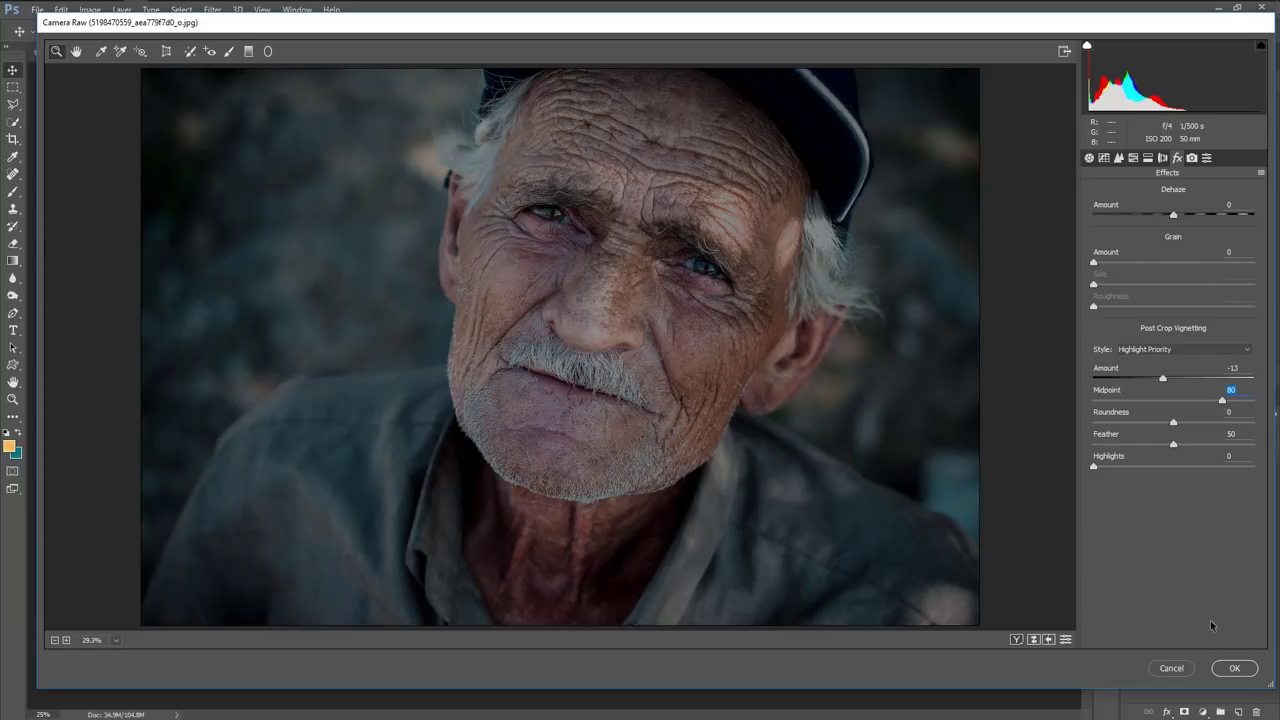
click(1240, 673)
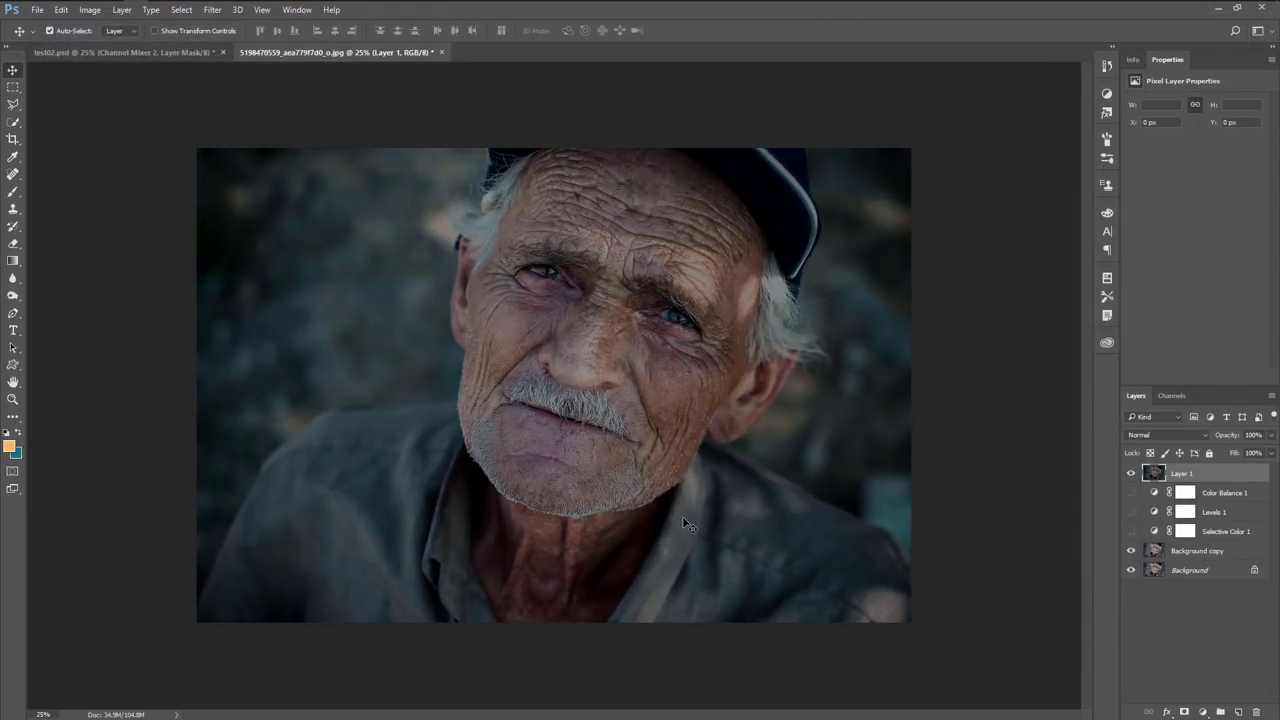
Compare the graded Layer 1 on and off, then duplicate it
click(1131, 473)
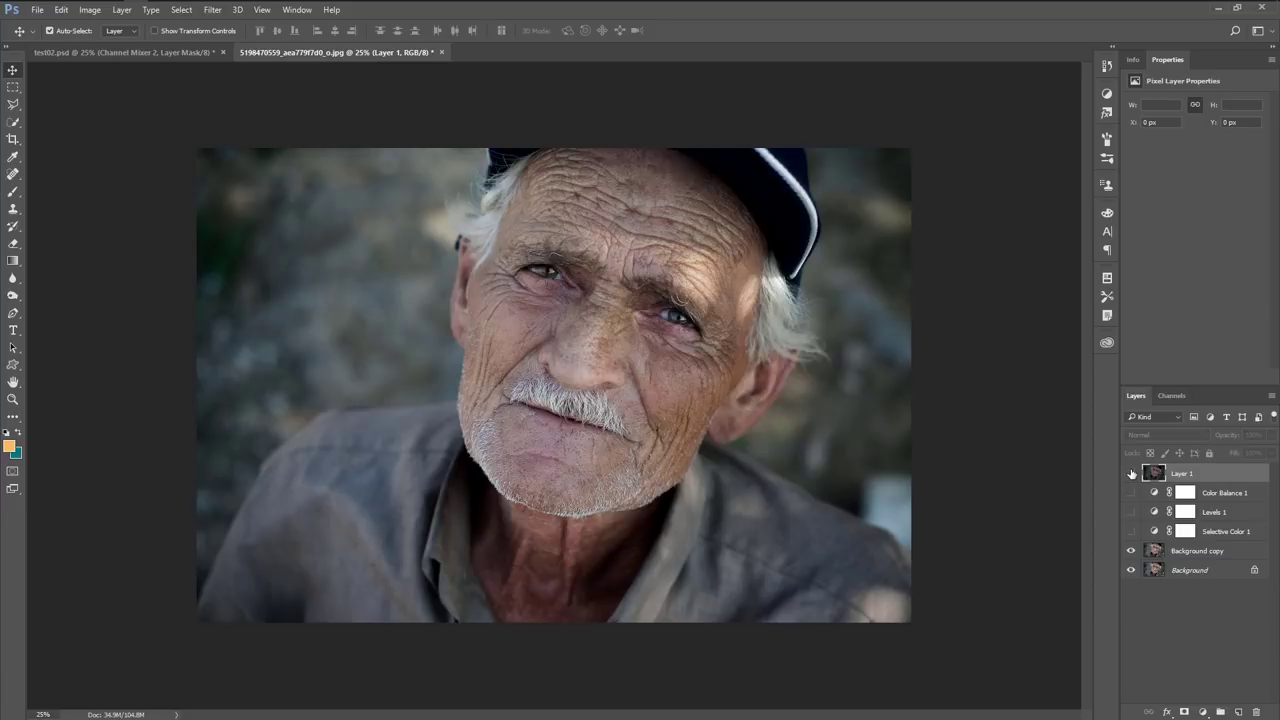
click(1131, 473)
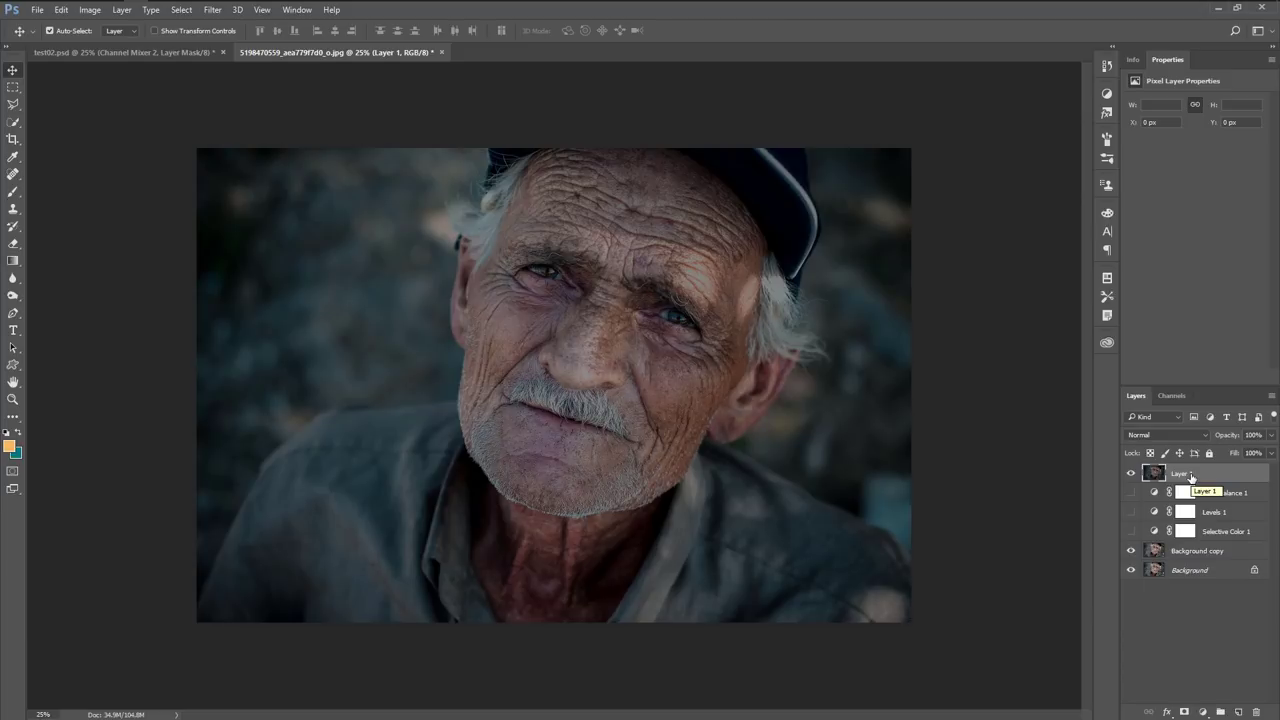
drag(1190, 477, 1243, 709)
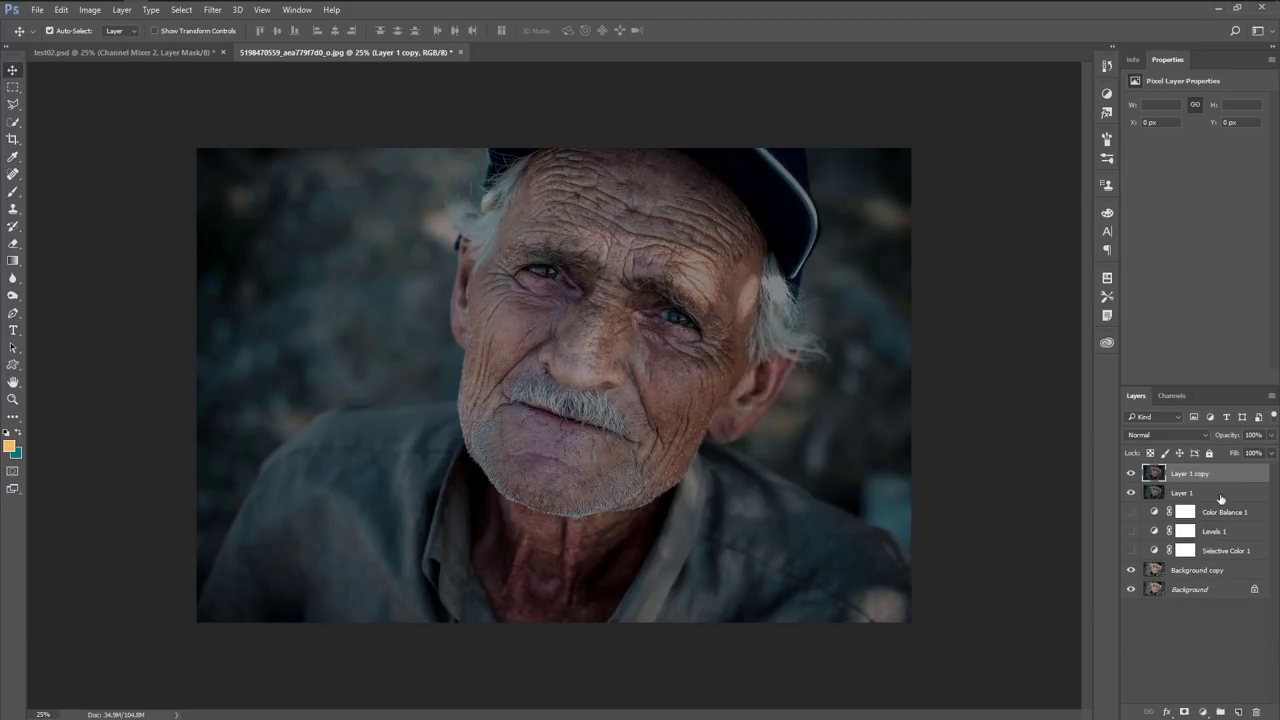
Blur the Layer 1 copy with a 24.9-pixel Gaussian Blur and add a white layer mask
click(212, 10)
mouse_move(219, 157)
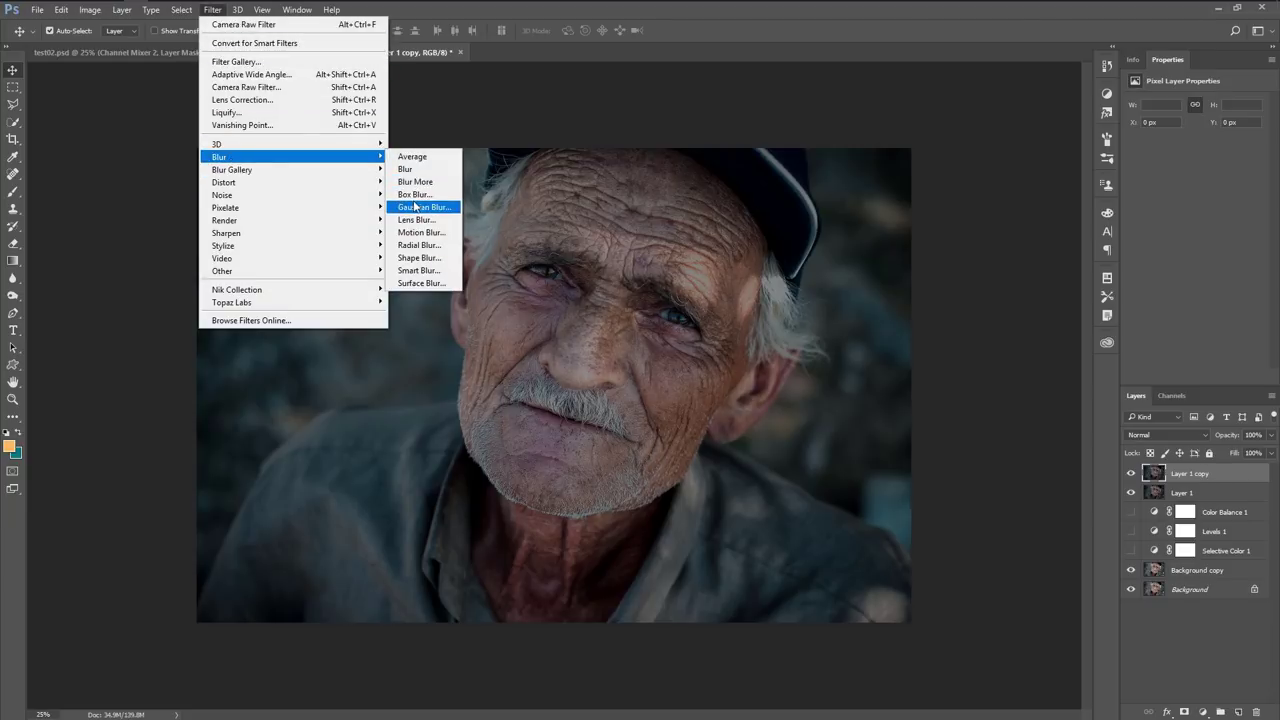
click(415, 206)
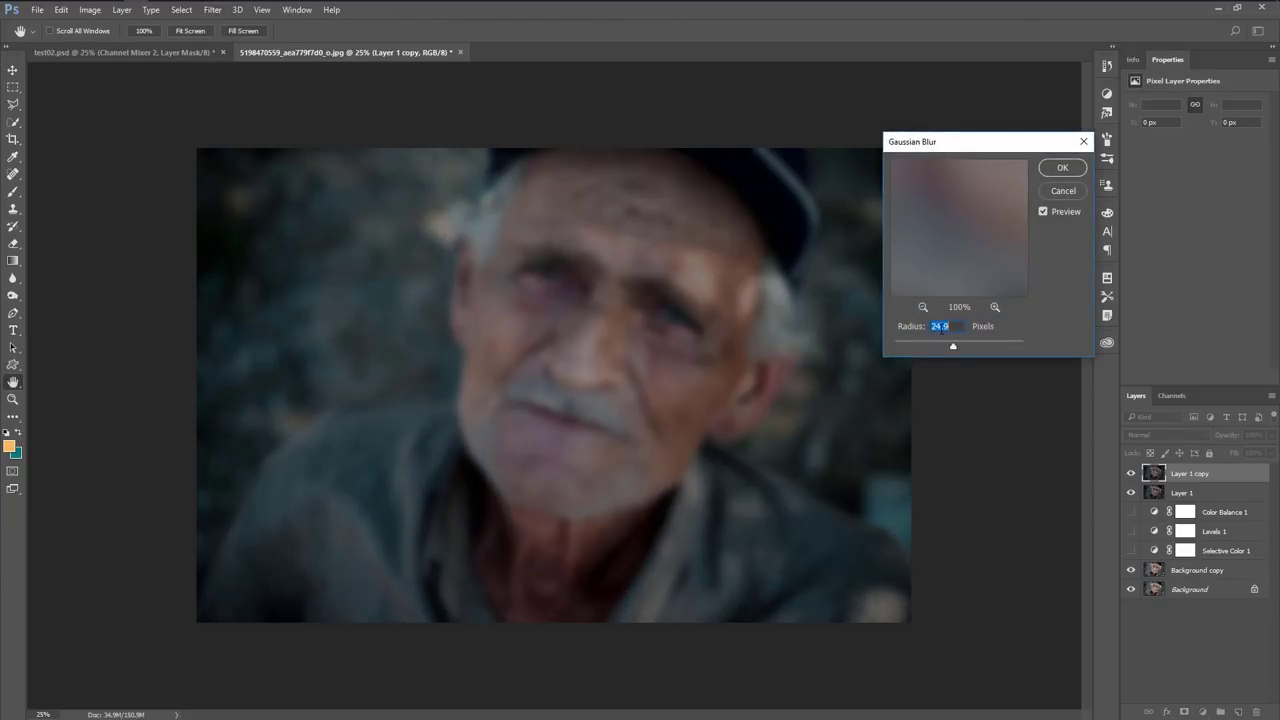
click(1063, 168)
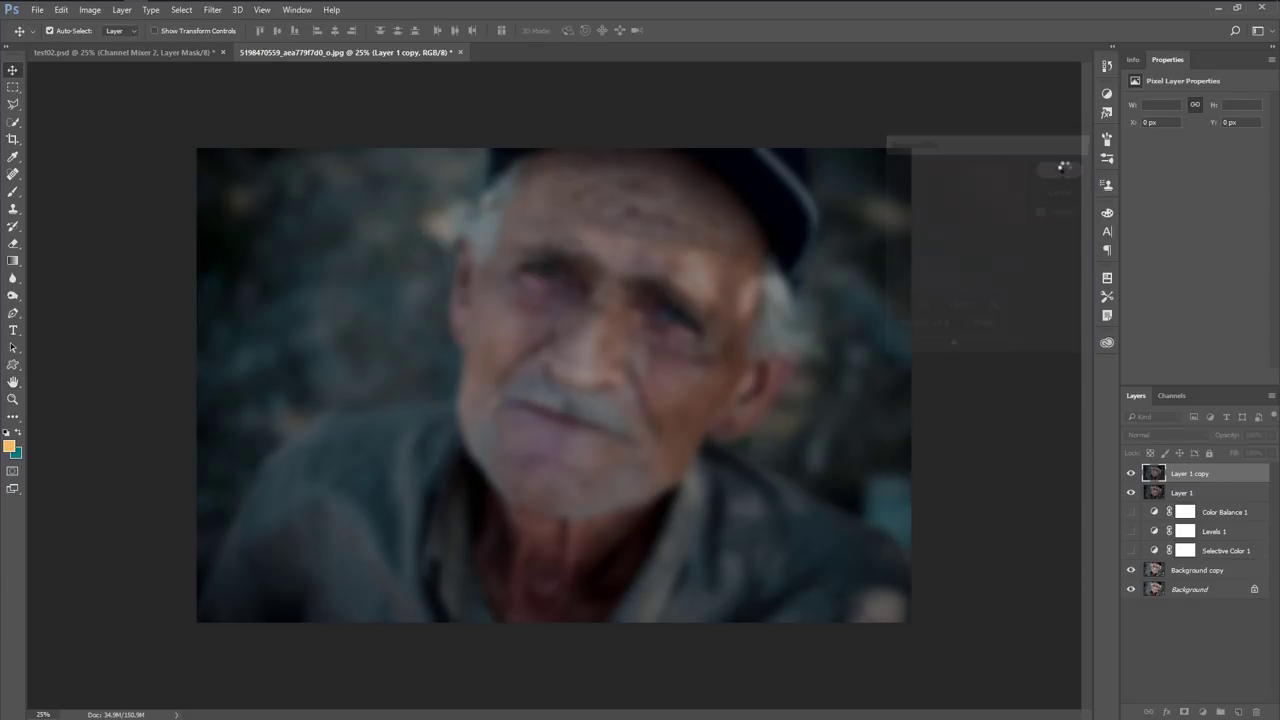
click(1184, 712)
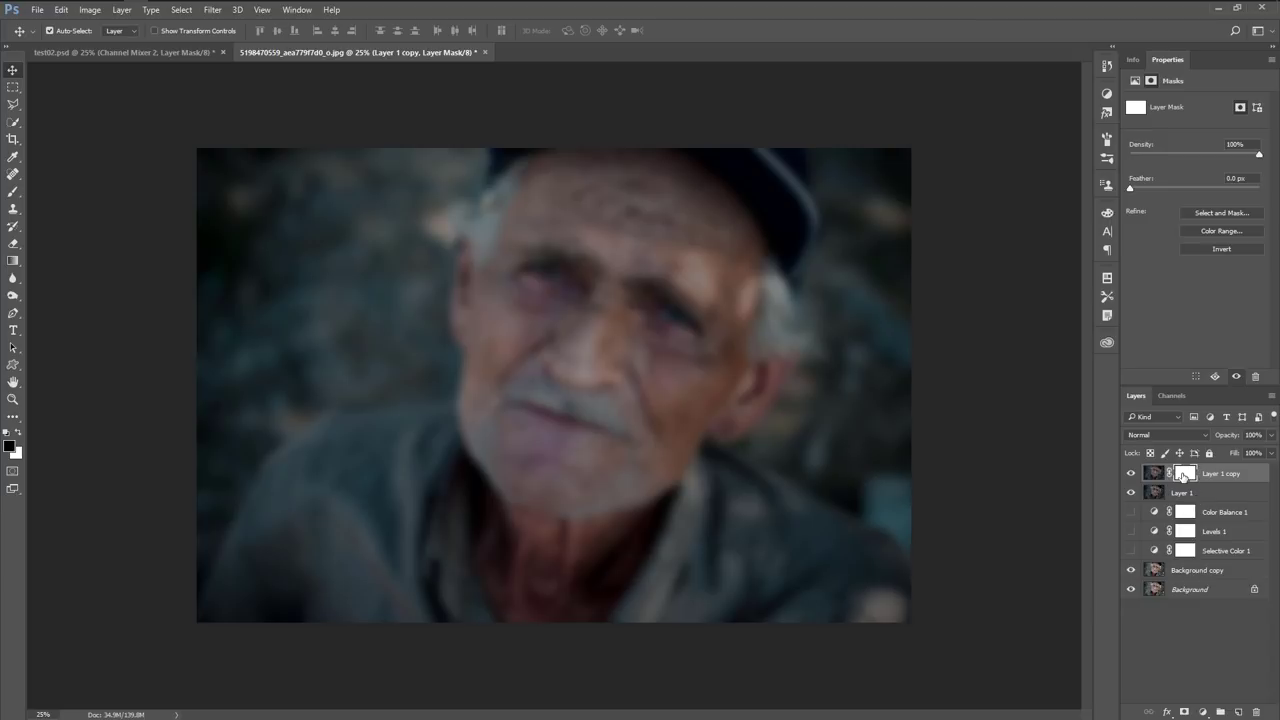
Set up a soft round Brush with 0% hardness at 82% opacity
click(13, 191)
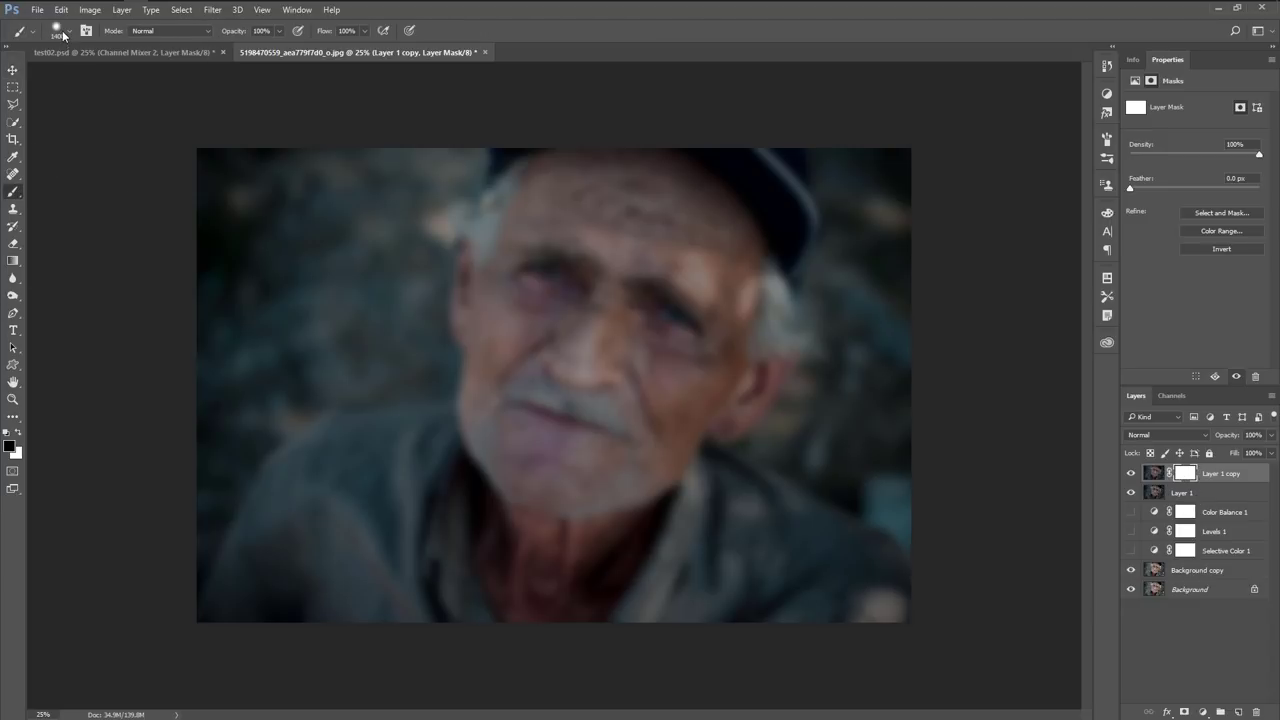
click(60, 31)
drag(458, 246, 468, 159)
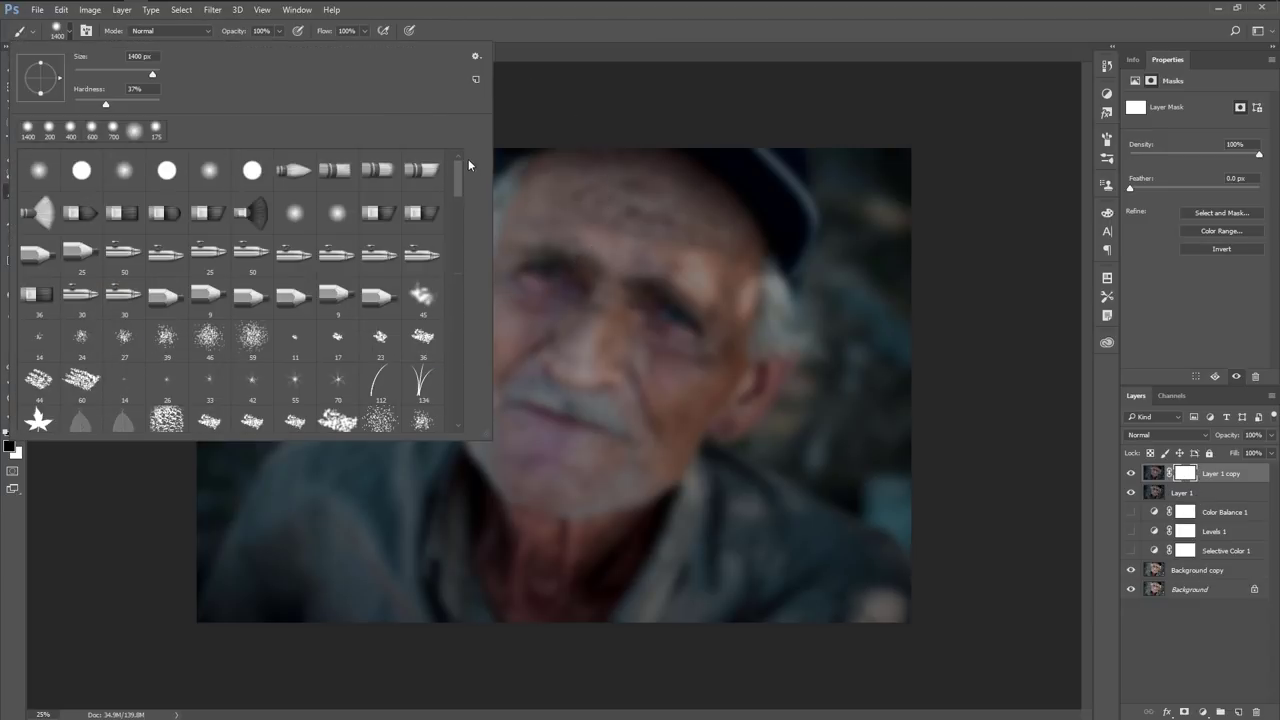
click(38, 170)
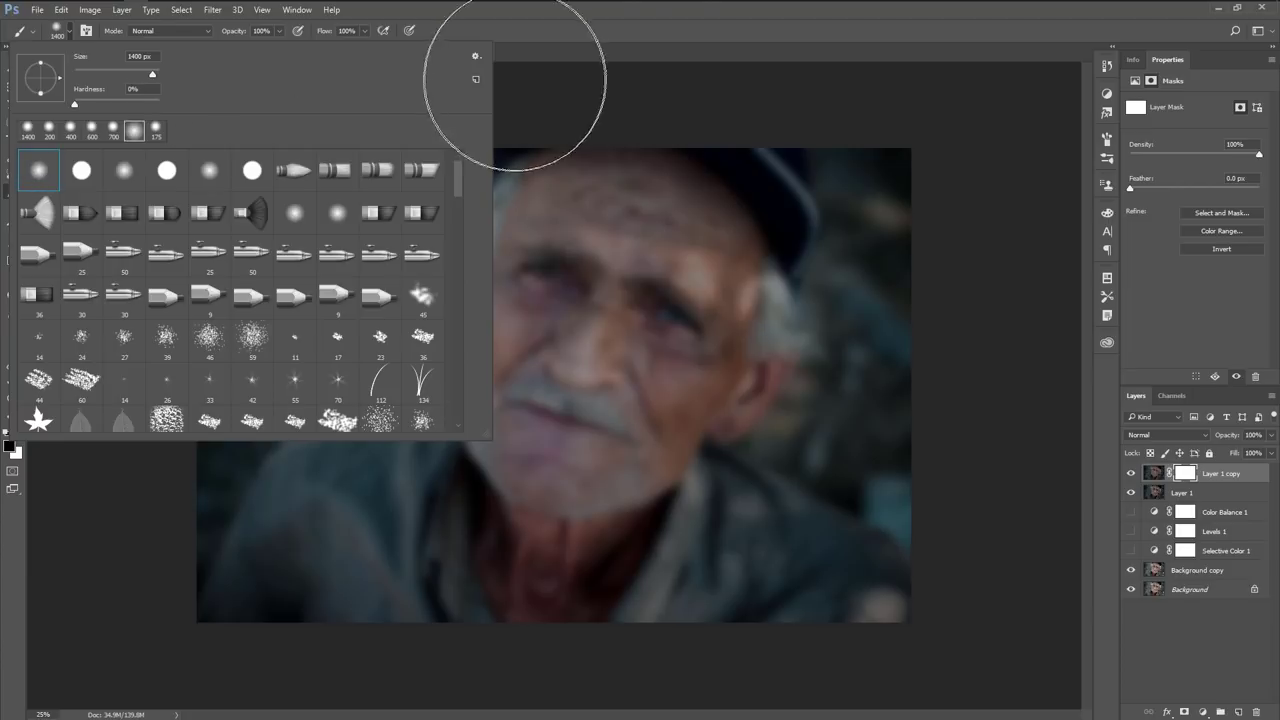
click(633, 37)
click(280, 31)
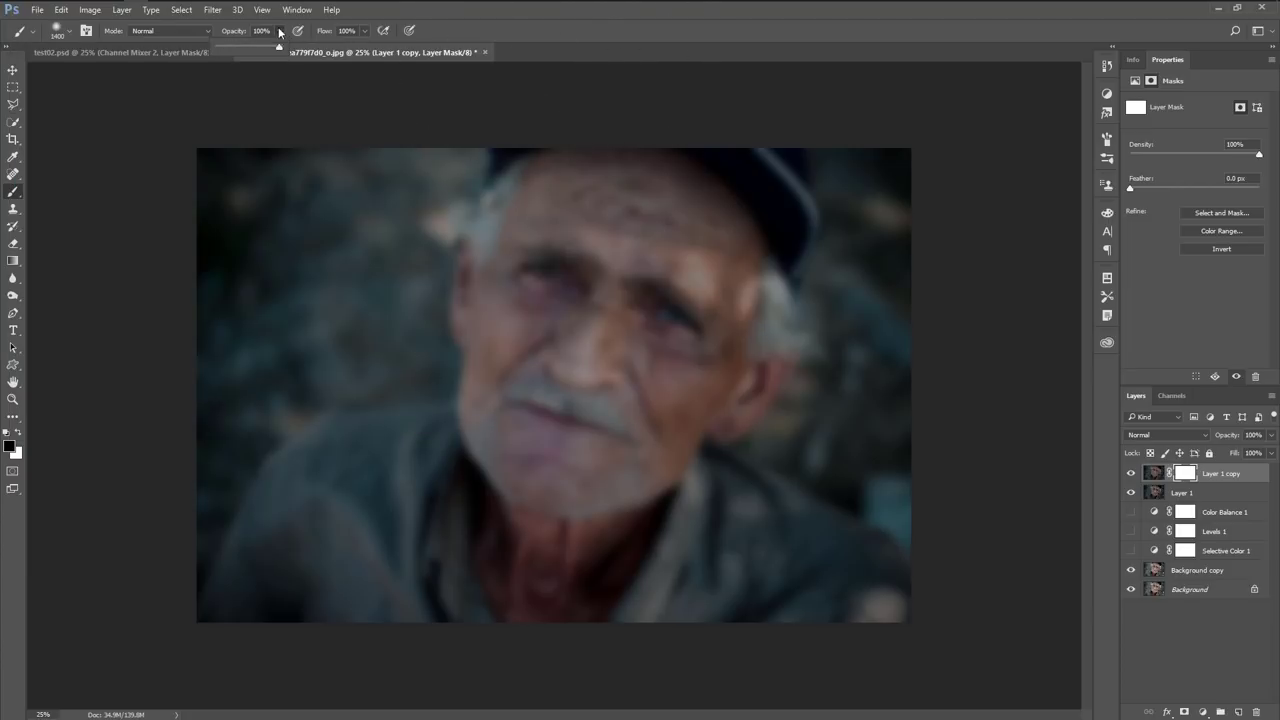
drag(279, 47, 269, 50)
Paint black on the mask over the face, neck and shoulders, comparing with and without blur
mouse_move(561, 224)
mouse_down()
mouse_move(697, 194)
mouse_move(686, 329)
mouse_move(548, 290)
mouse_move(557, 386)
mouse_move(600, 429)
mouse_up()
mouse_move(772, 565)
mouse_down()
mouse_move(414, 509)
mouse_move(423, 503)
mouse_move(335, 514)
mouse_up()
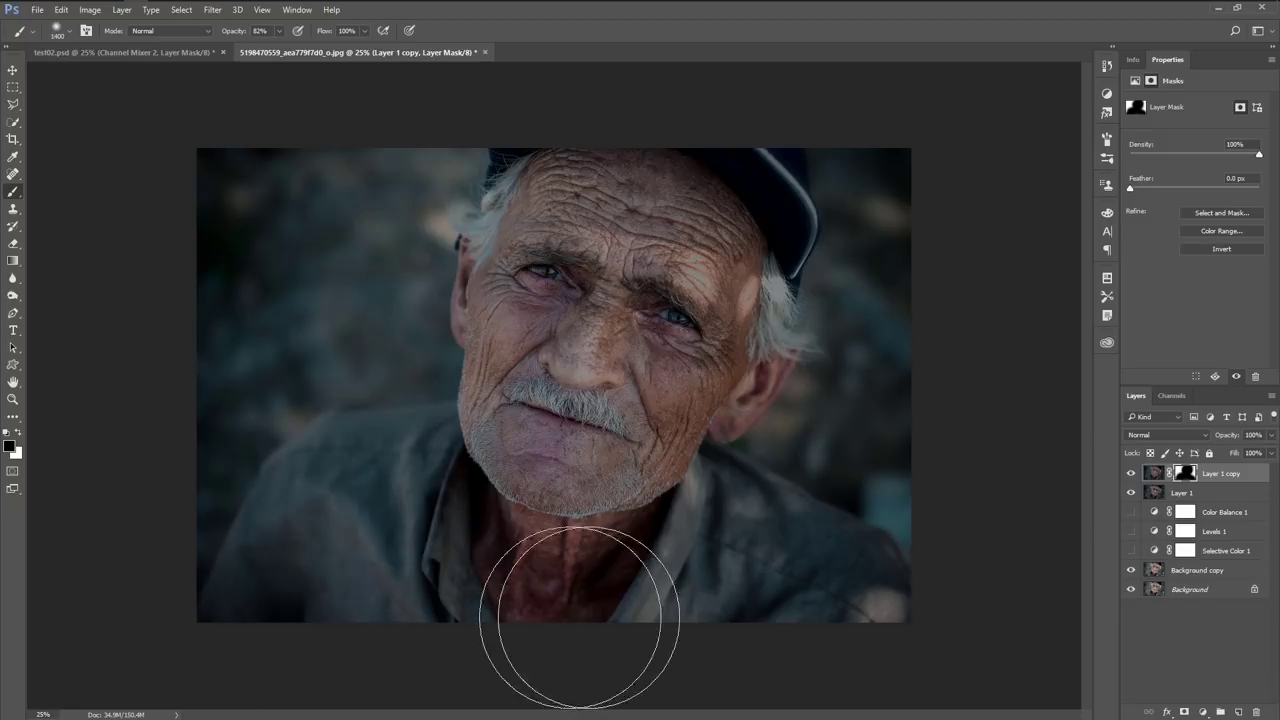
click(1131, 474)
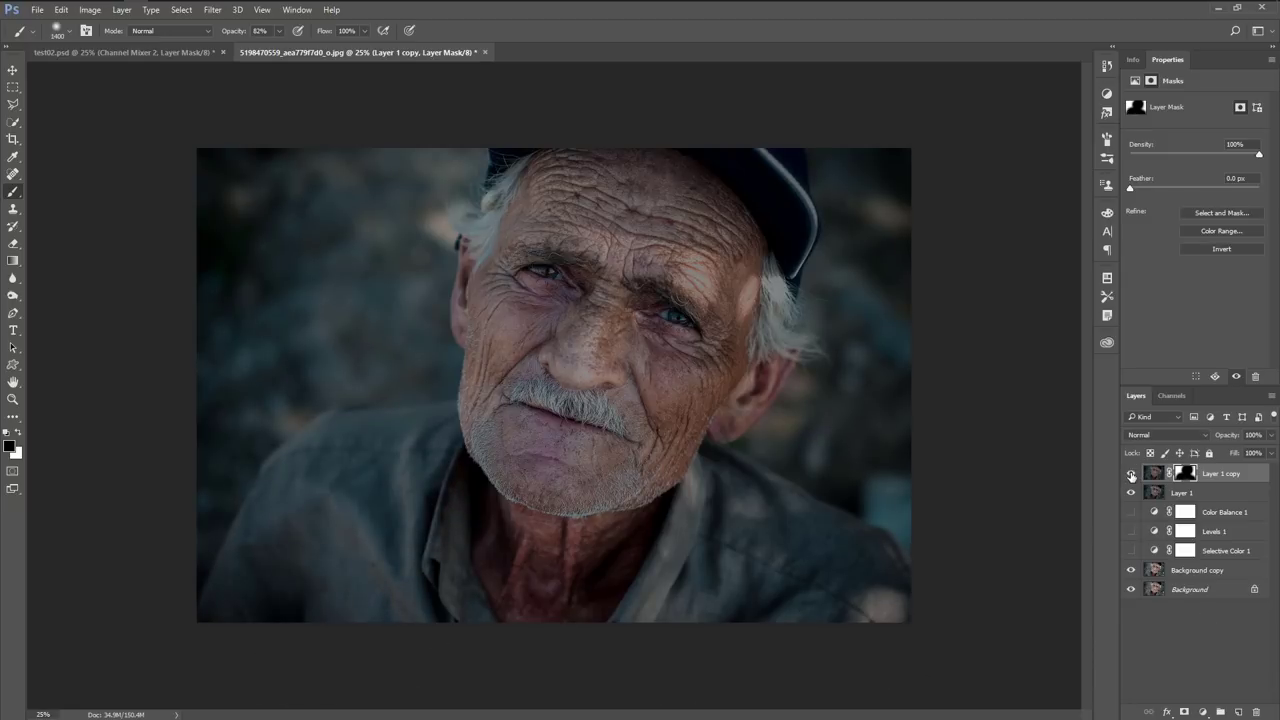
click(1131, 474)
click(1131, 474)
Add a Levels layer clipped to Layer 1 copy: output white 218, midtone 0.89, input white 232
click(1203, 712)
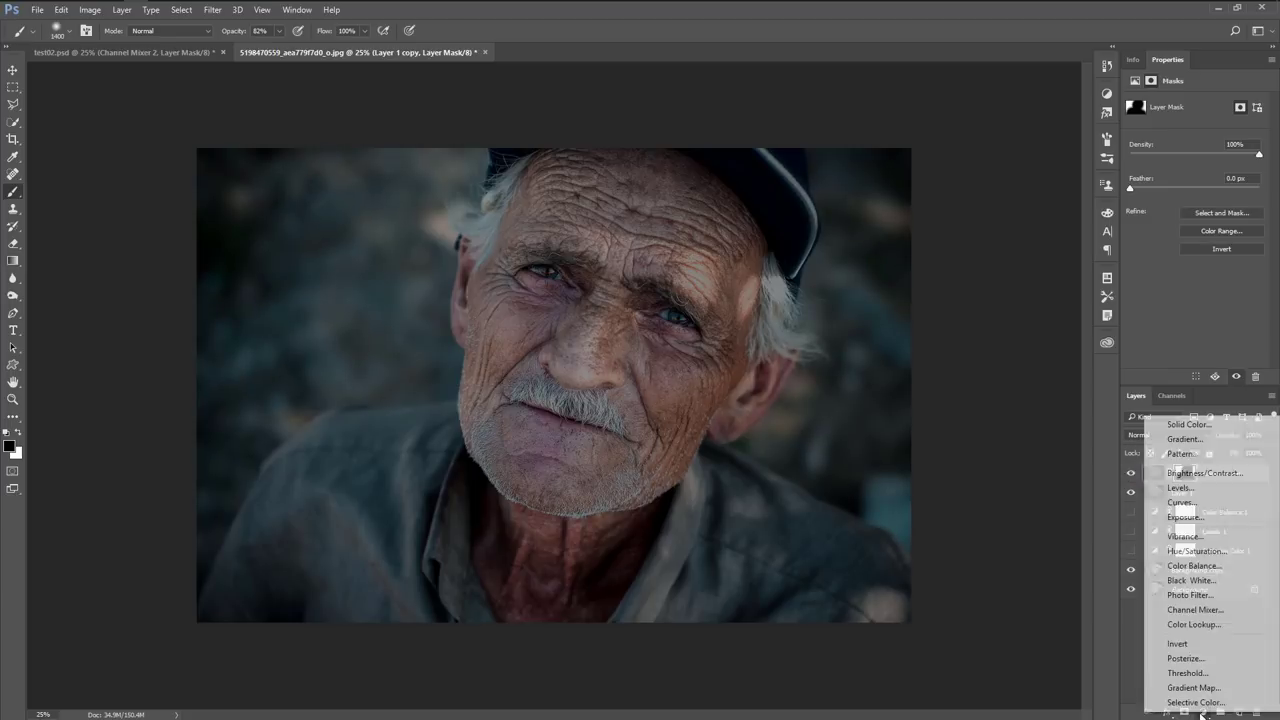
click(1214, 488)
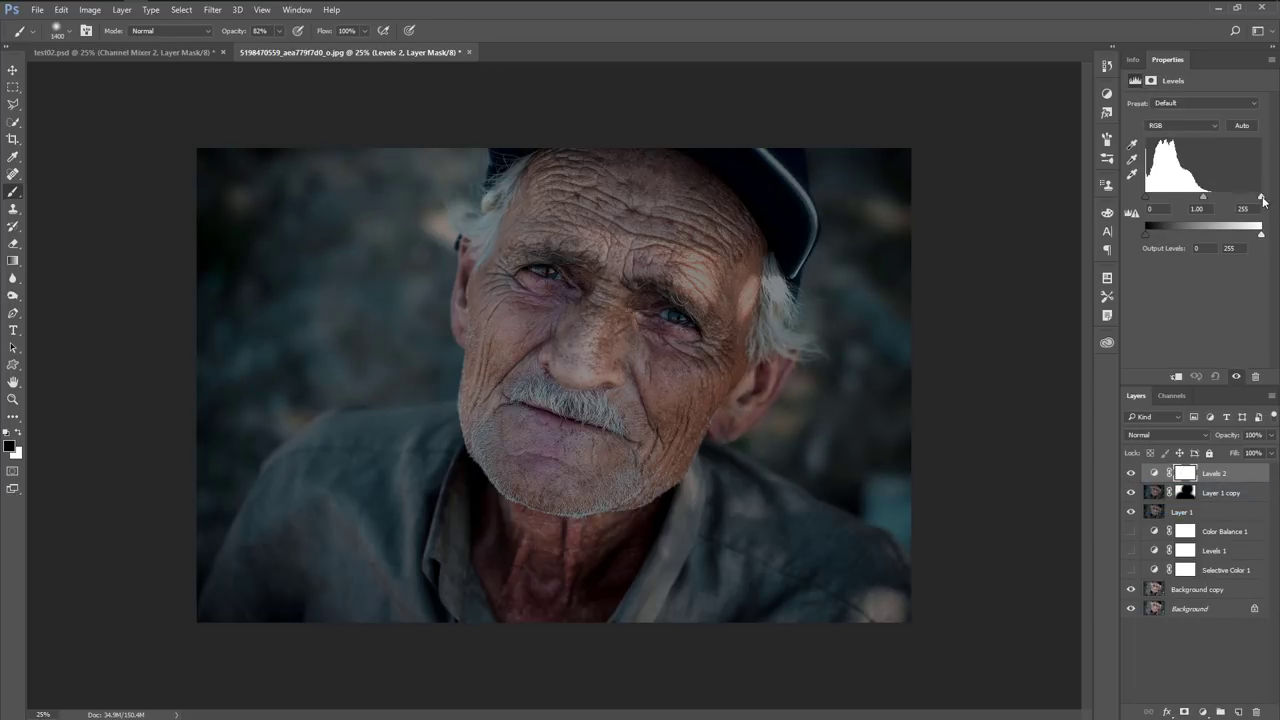
alt+click(1160, 484)
drag(1261, 235, 1244, 235)
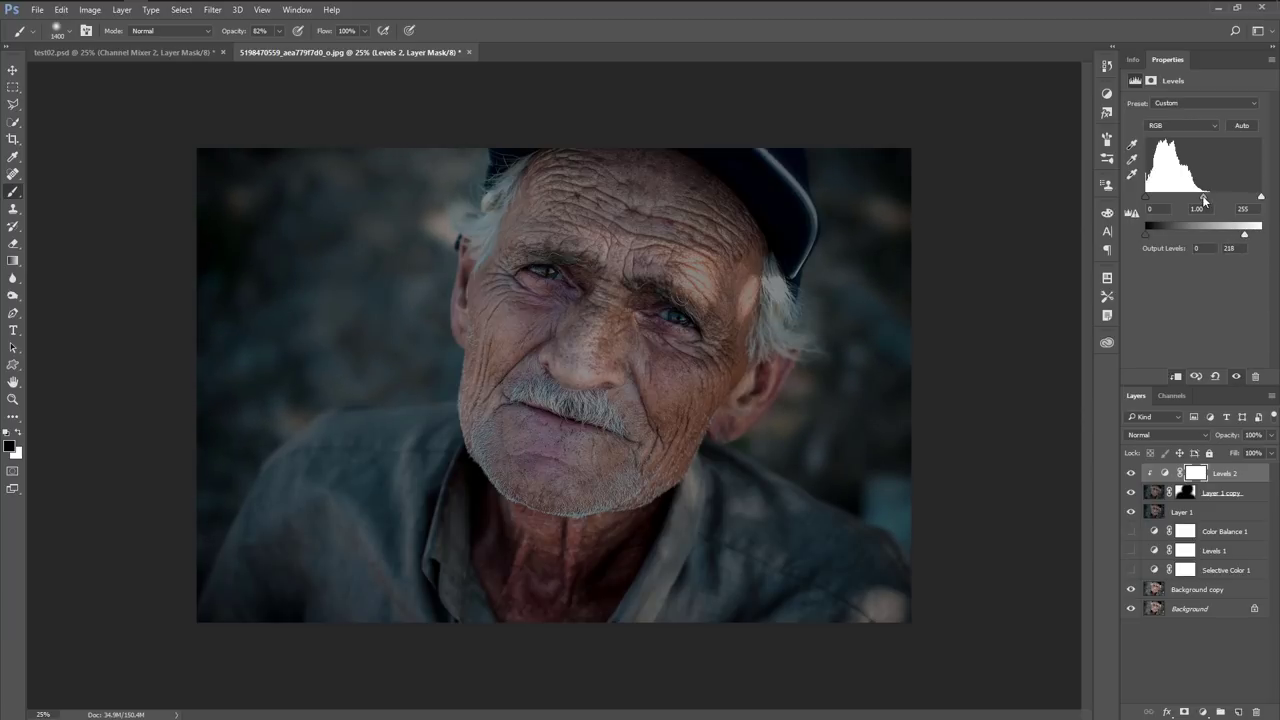
drag(1204, 197, 1216, 197)
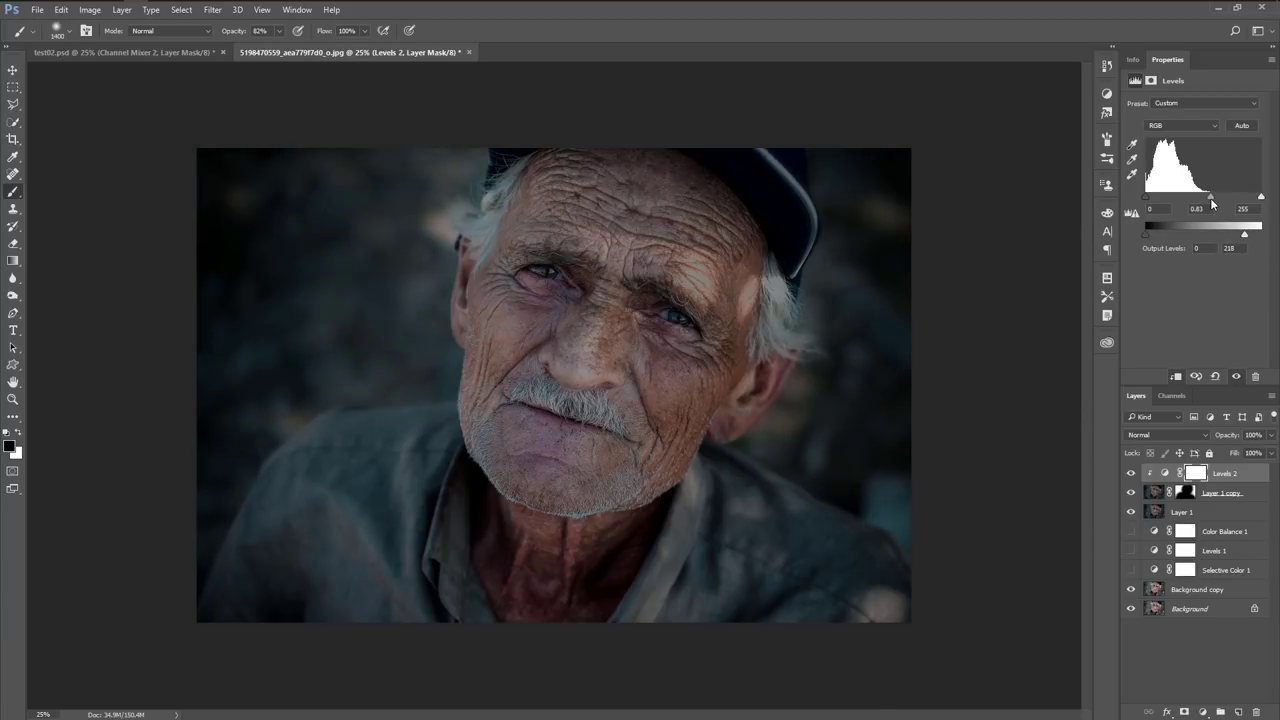
drag(1261, 197, 1259, 197)
Add an Exposure layer at exposure -0.55 and gamma 1.16, then set it to 72% opacity
click(1204, 711)
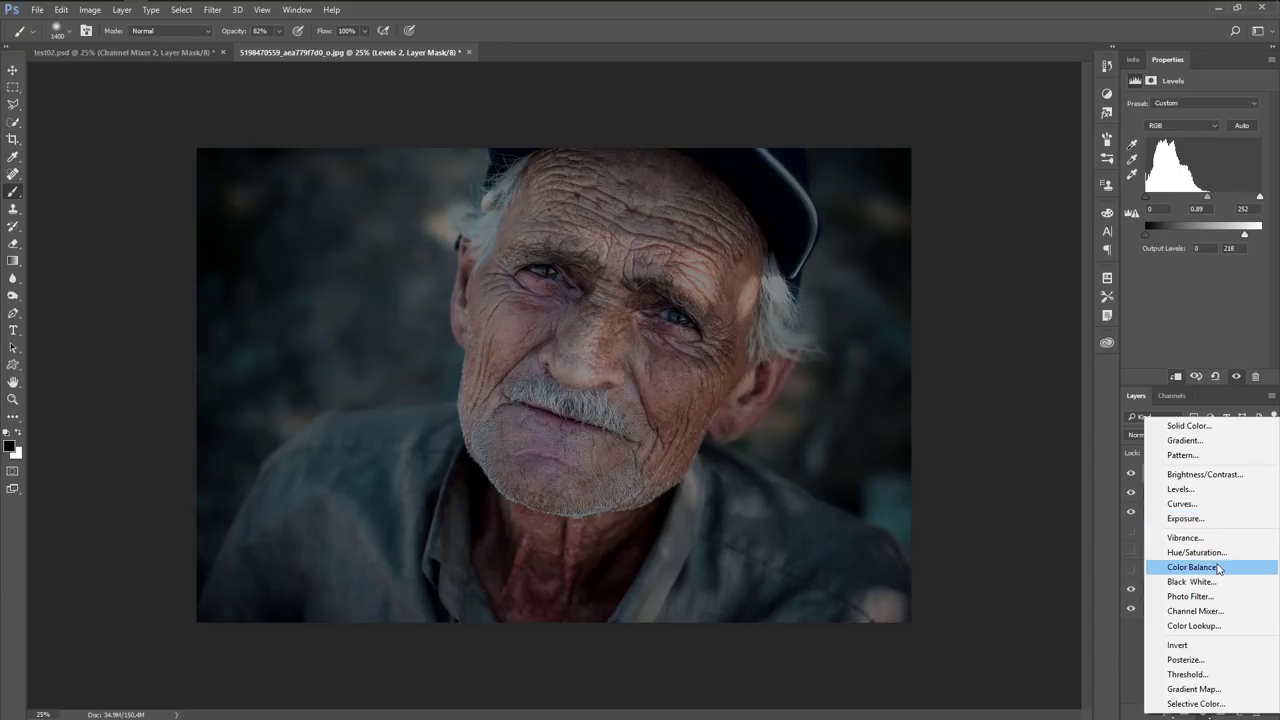
click(1203, 519)
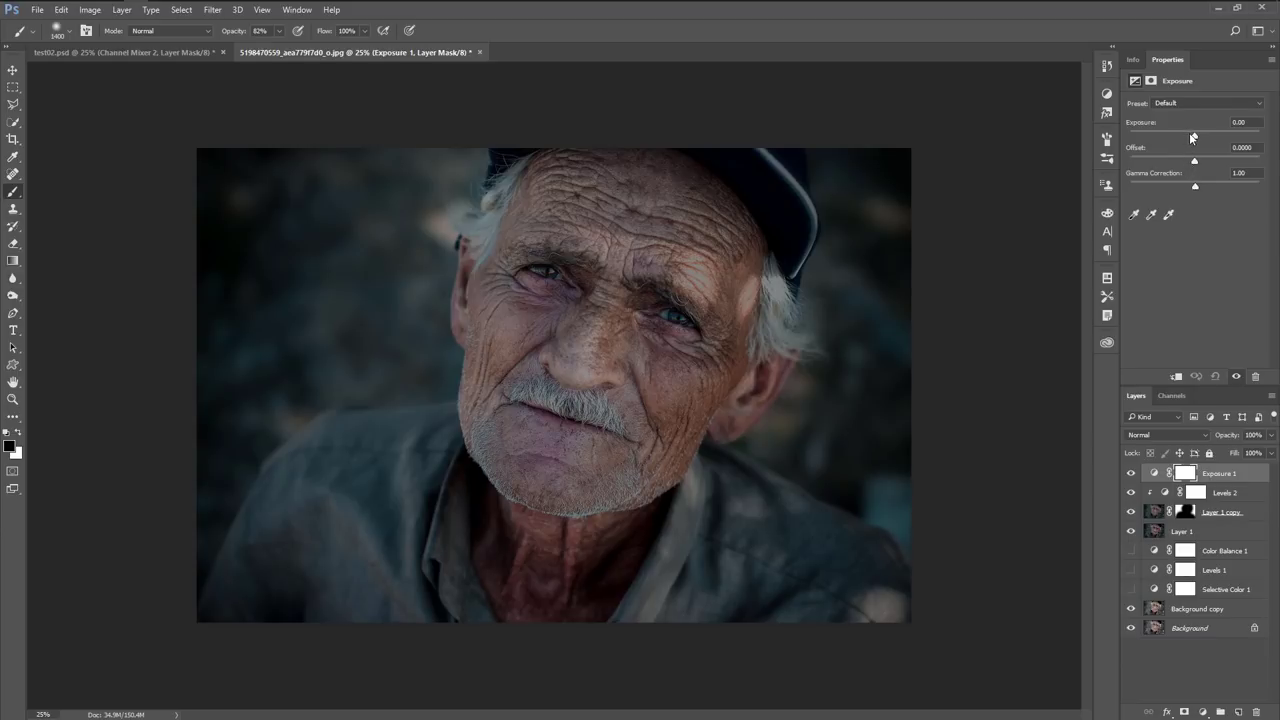
drag(1193, 138, 1189, 139)
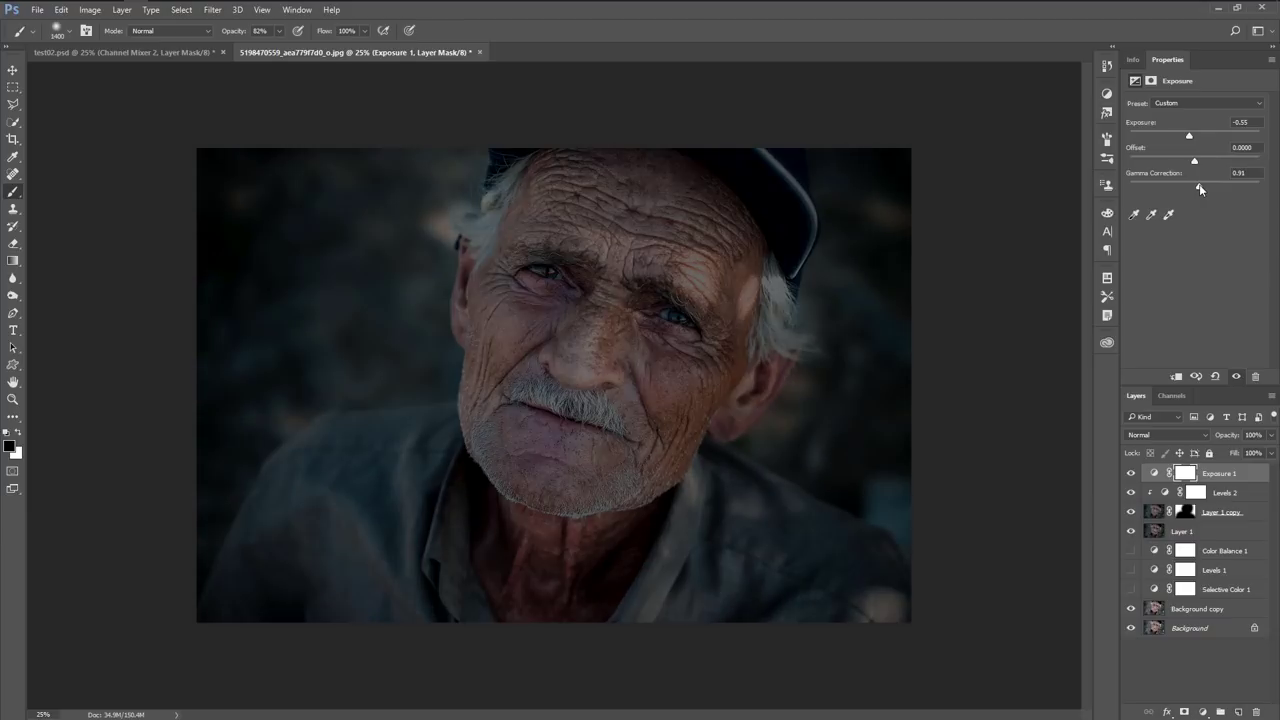
drag(1197, 188, 1187, 187)
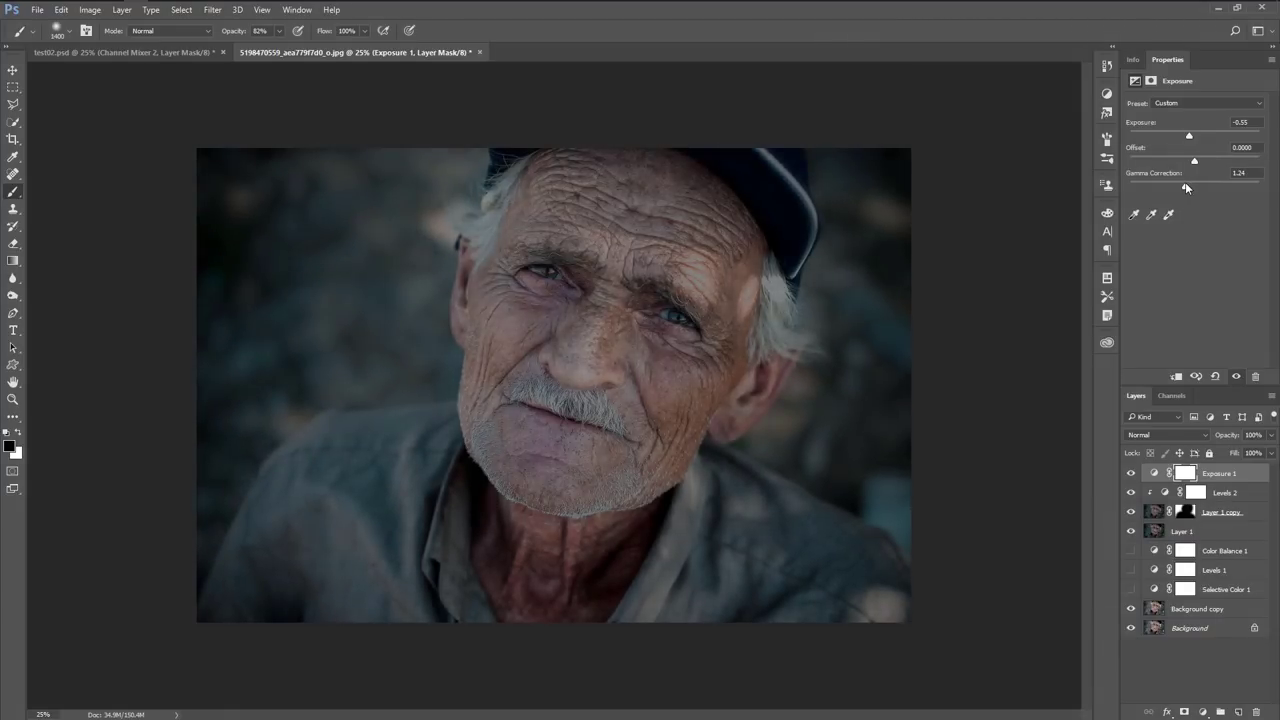
drag(1187, 184, 1190, 187)
drag(1273, 437, 1262, 455)
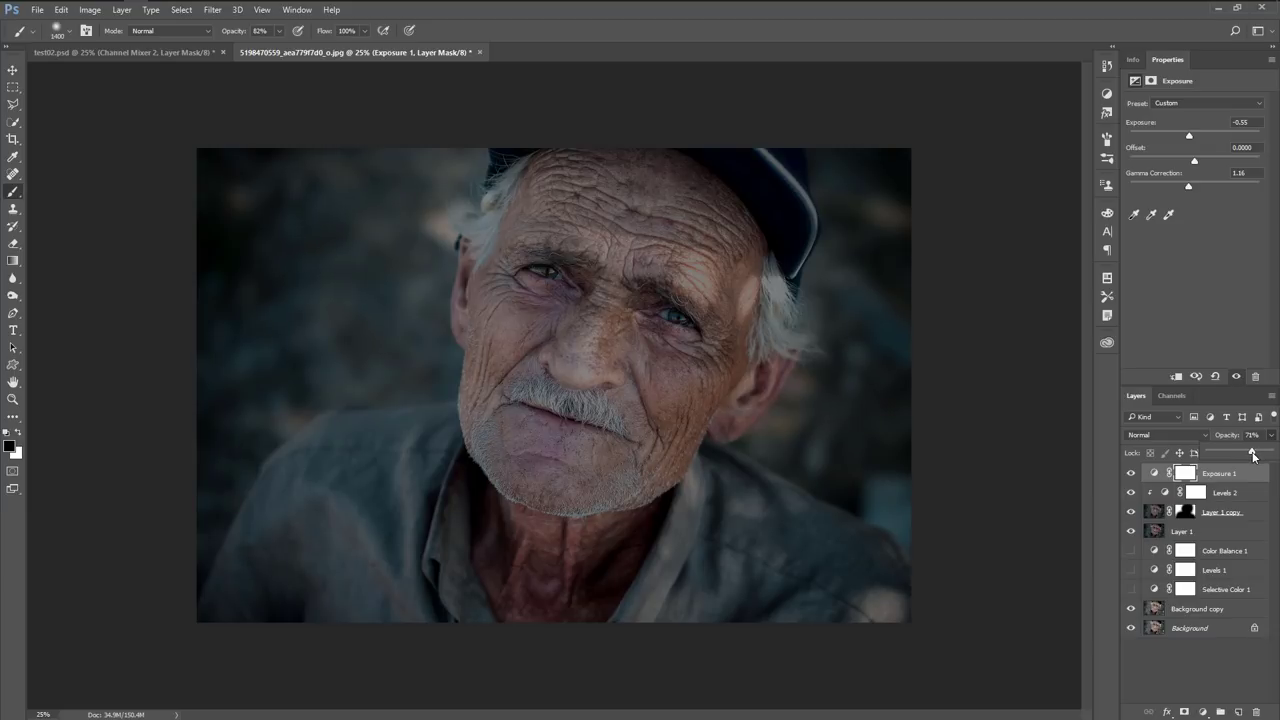
click(1130, 476)
Add Channel Mixer 1 with the Red output at Red +132, Green -35, Blue -8
click(1203, 714)
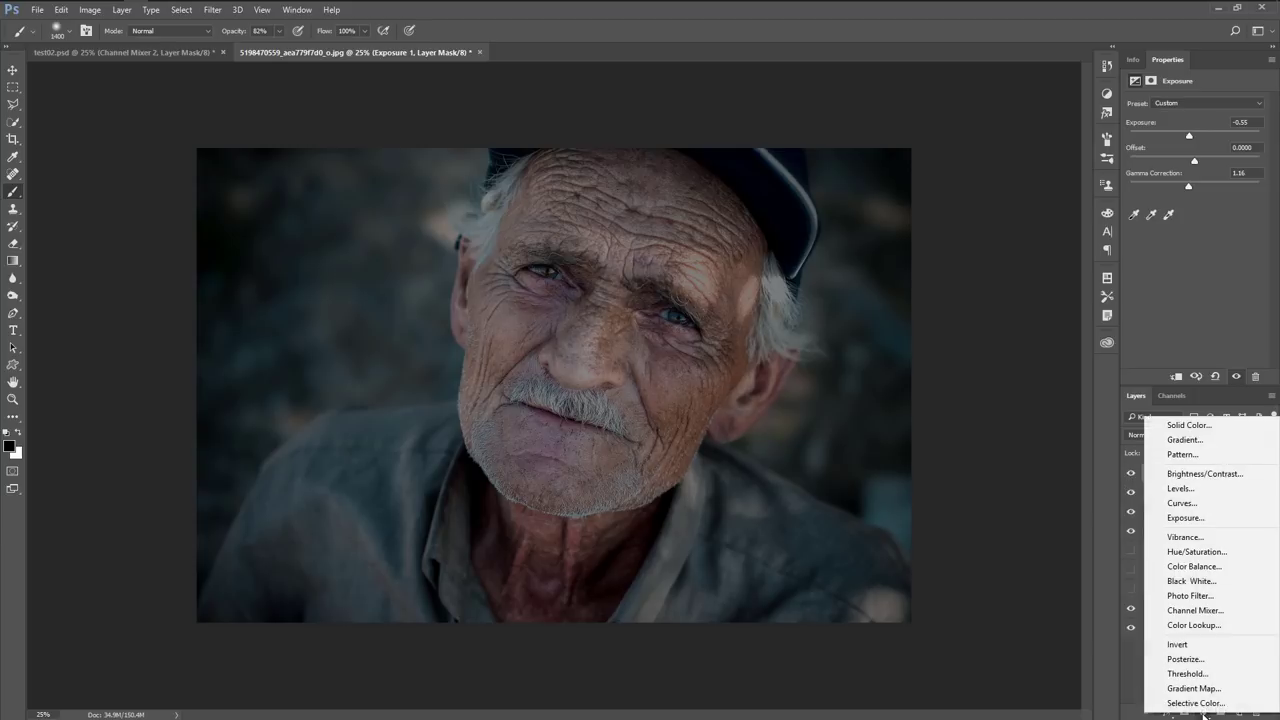
click(1198, 610)
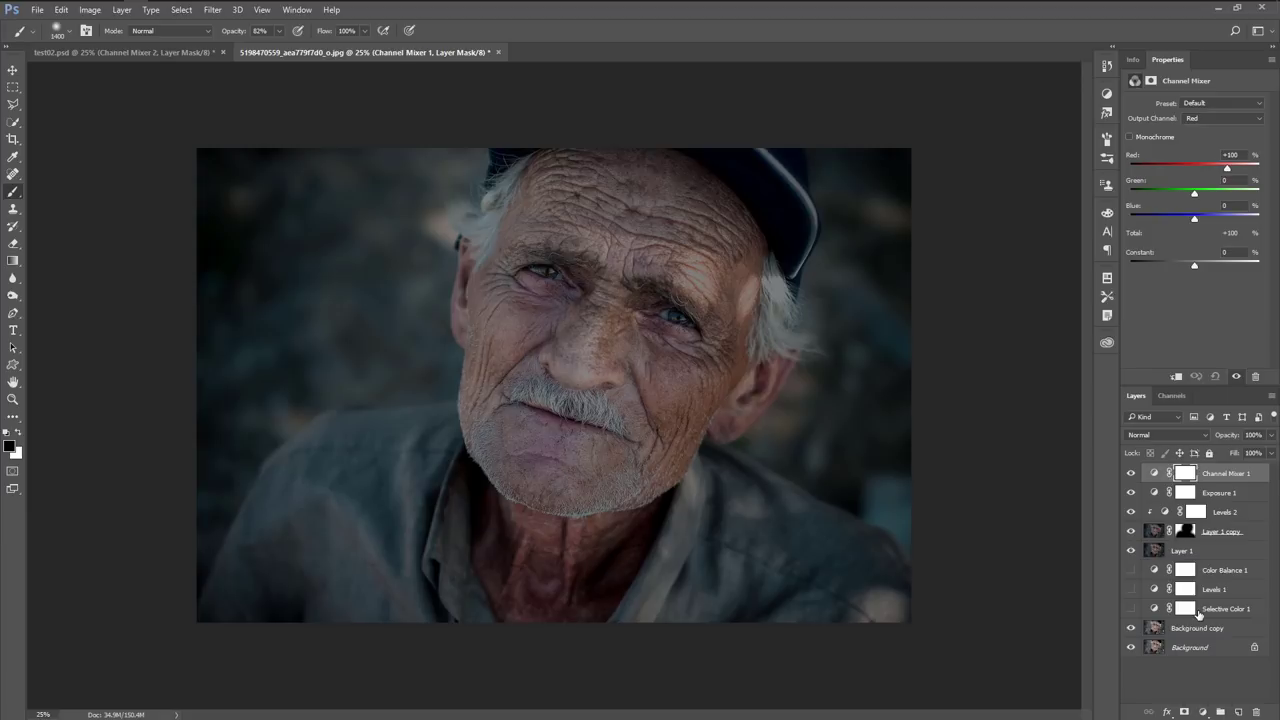
mouse_move(1227, 167)
mouse_down()
mouse_move(1182, 192)
mouse_move(1194, 223)
mouse_up()
drag(1182, 195, 1193, 220)
click(1247, 481)
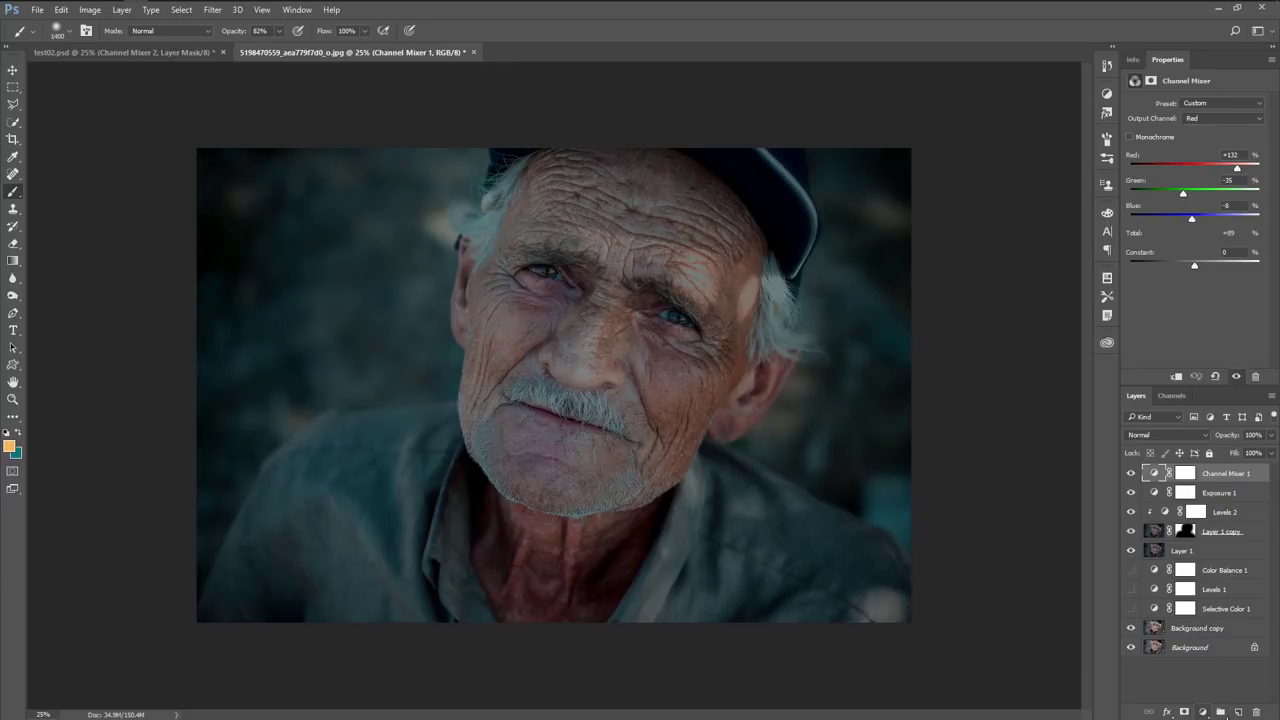
Create Layer 2 in Overlay blend mode and fill it with 50% gray
click(1240, 712)
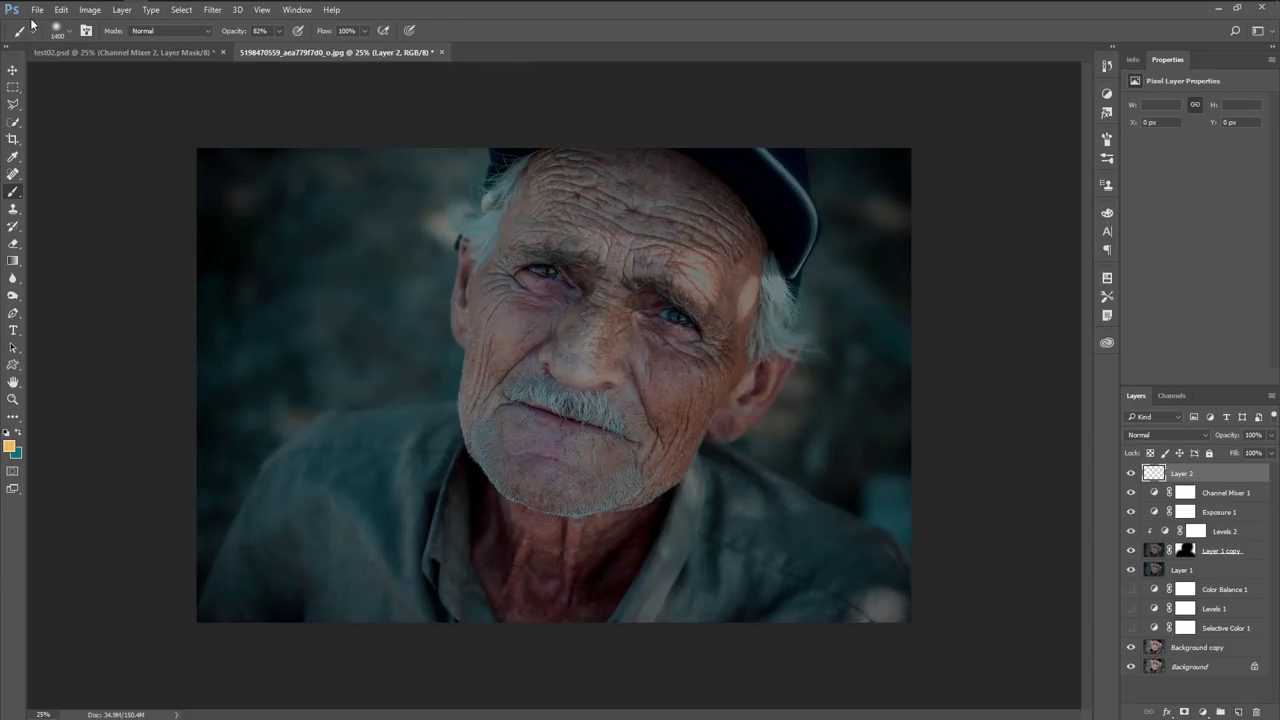
click(1138, 435)
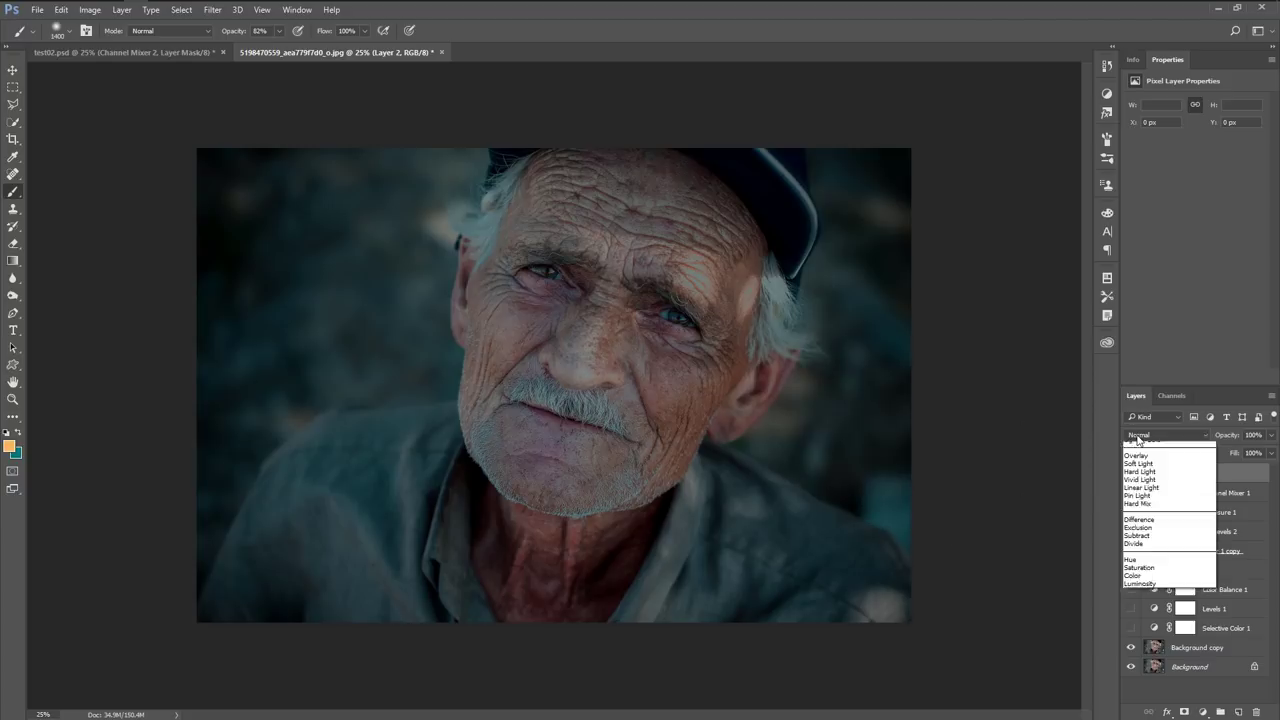
click(1136, 566)
mouse_move(61, 12)
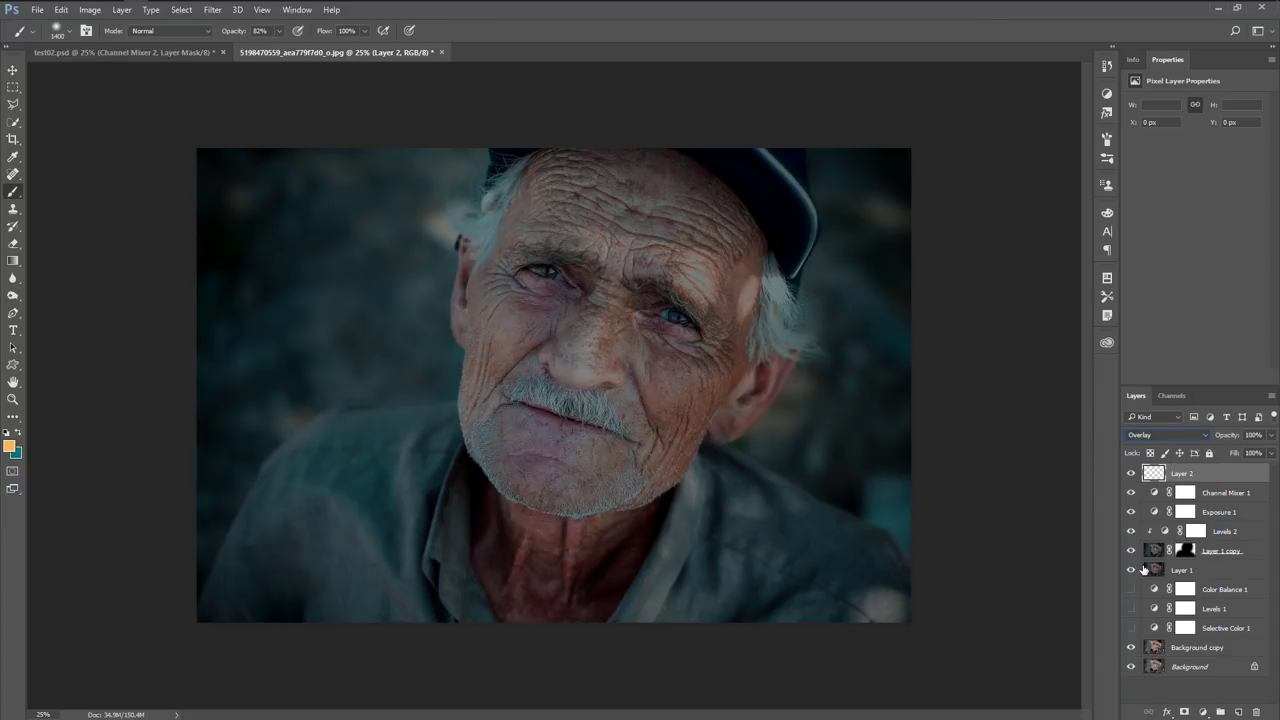
click(61, 9)
click(88, 213)
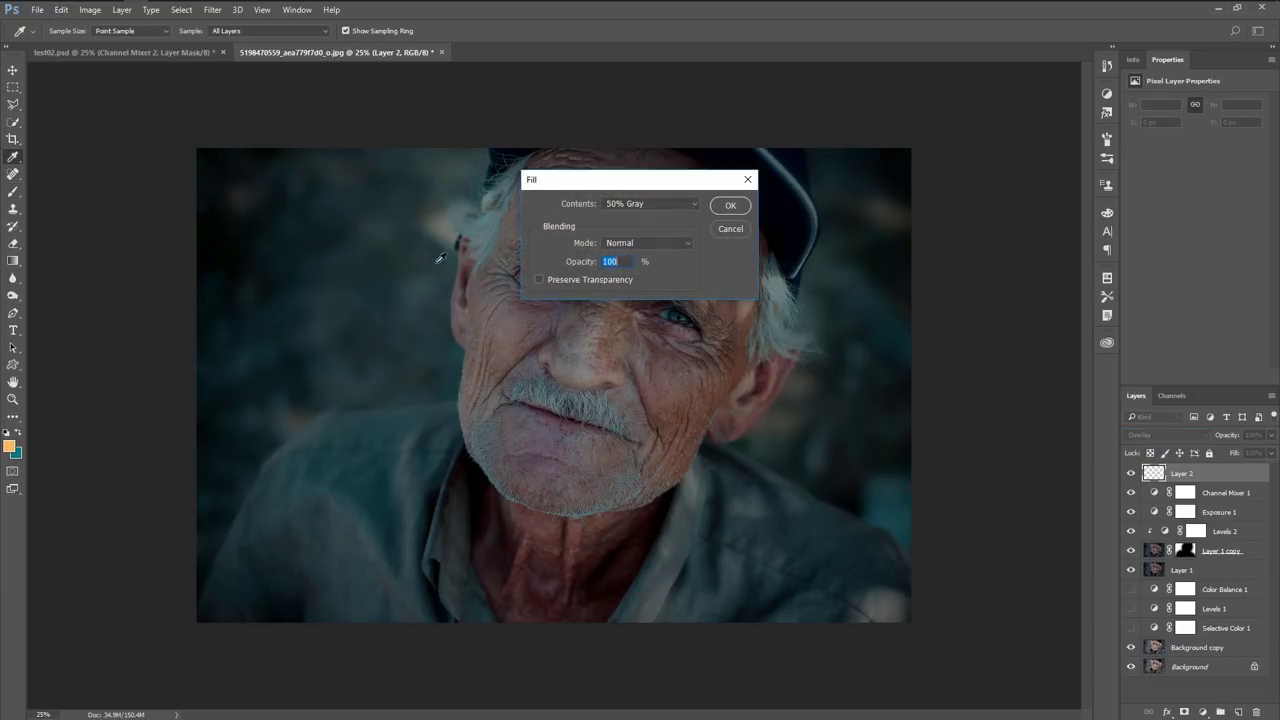
click(732, 207)
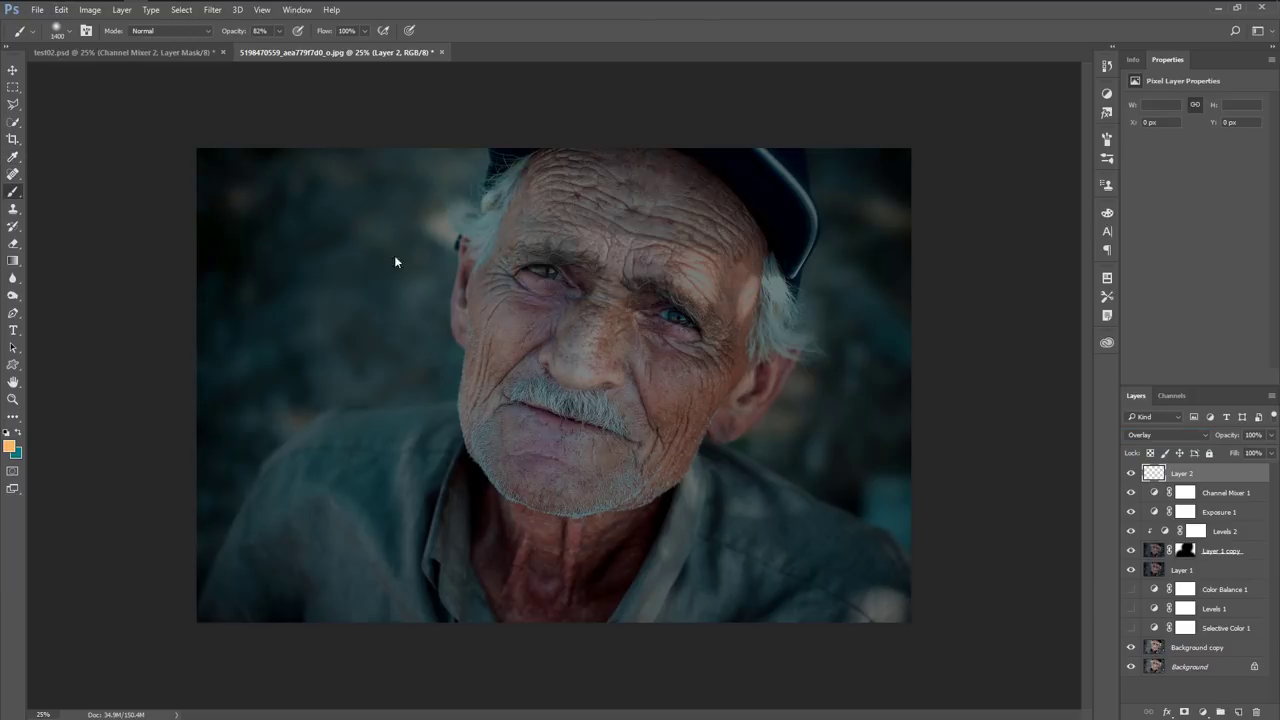
Dodge under the left eye, across the face skin, and down the neck and shirt
key(o)
right_click(12, 296)
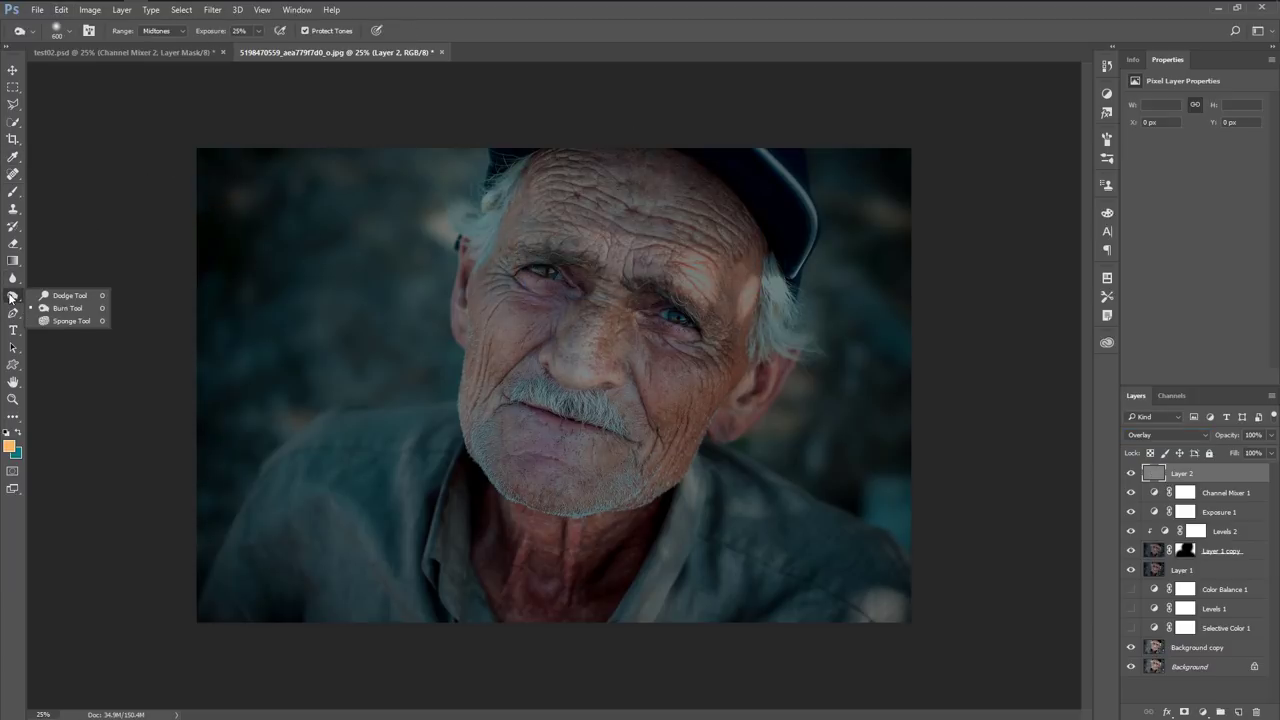
click(76, 297)
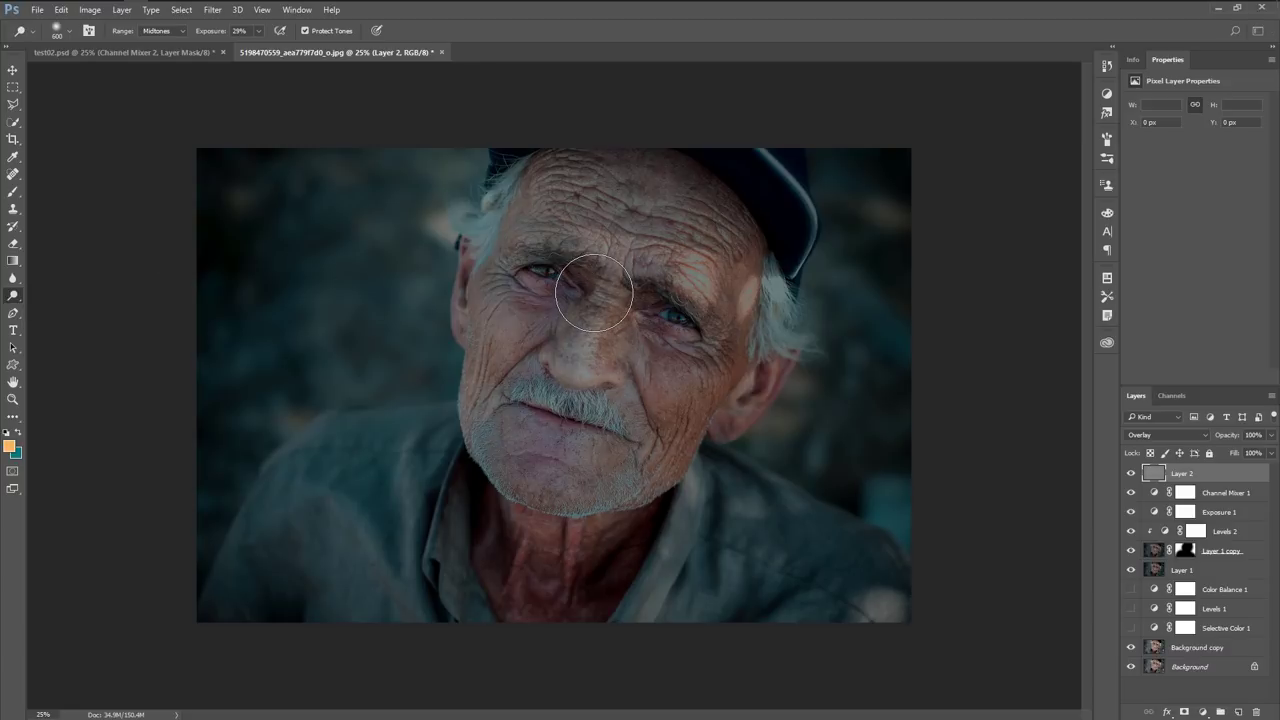
drag(572, 288, 560, 310)
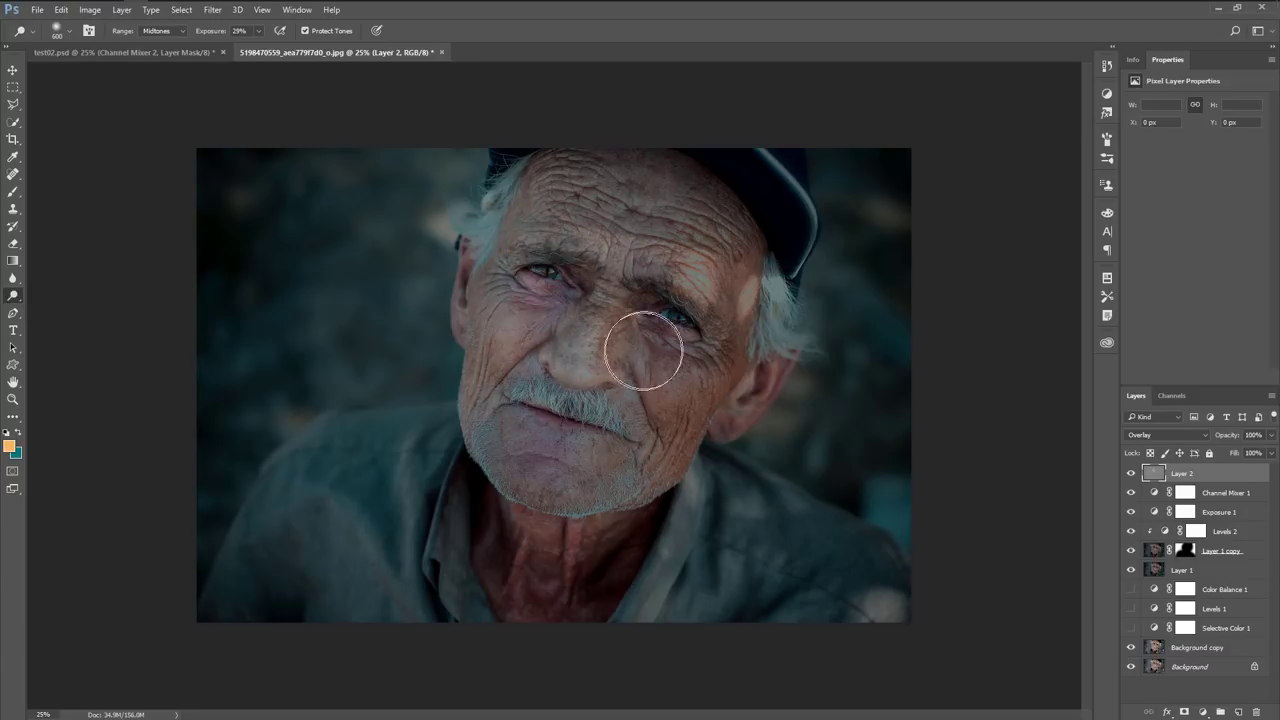
key(bracketleft)
mouse_move(698, 327)
mouse_down()
mouse_move(579, 431)
mouse_move(588, 362)
mouse_move(688, 392)
mouse_move(679, 270)
mouse_up()
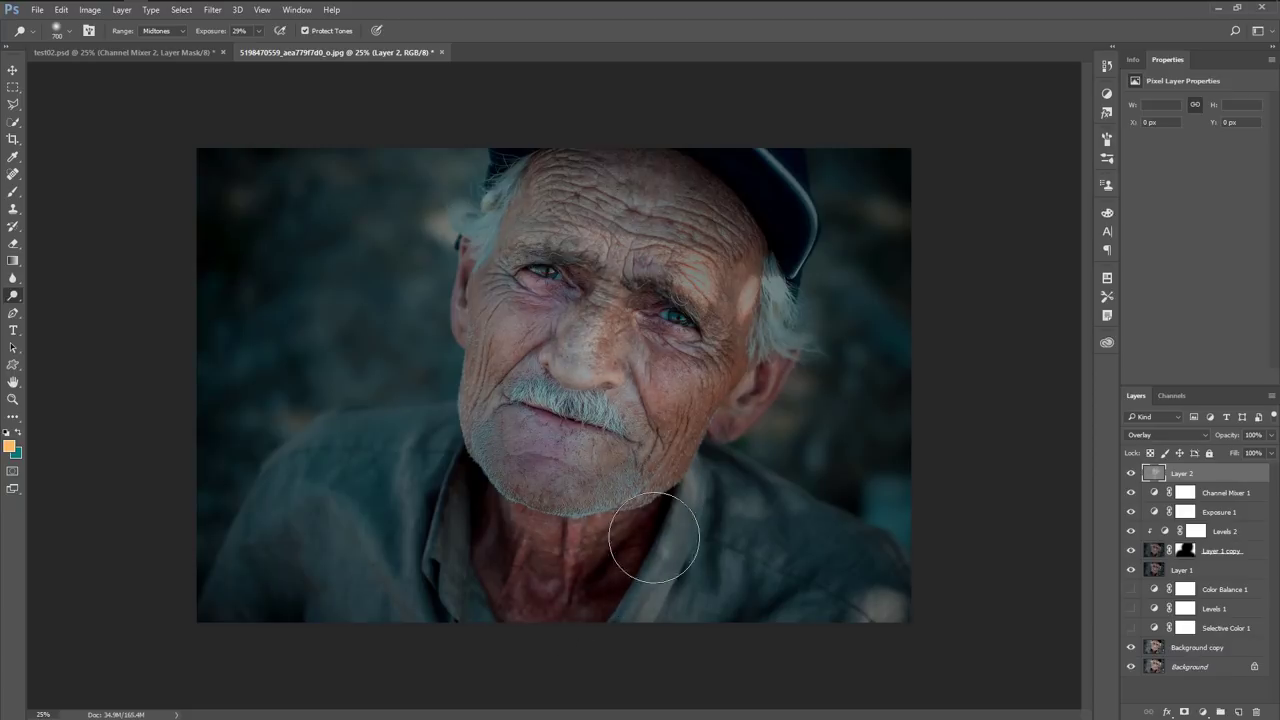
key(bracketright)
mouse_move(369, 502)
mouse_down()
mouse_move(691, 566)
mouse_move(491, 534)
mouse_move(339, 700)
mouse_up()
Burn the background beside the face and lower Layer 2 to 65% opacity
right_click(13, 295)
click(49, 309)
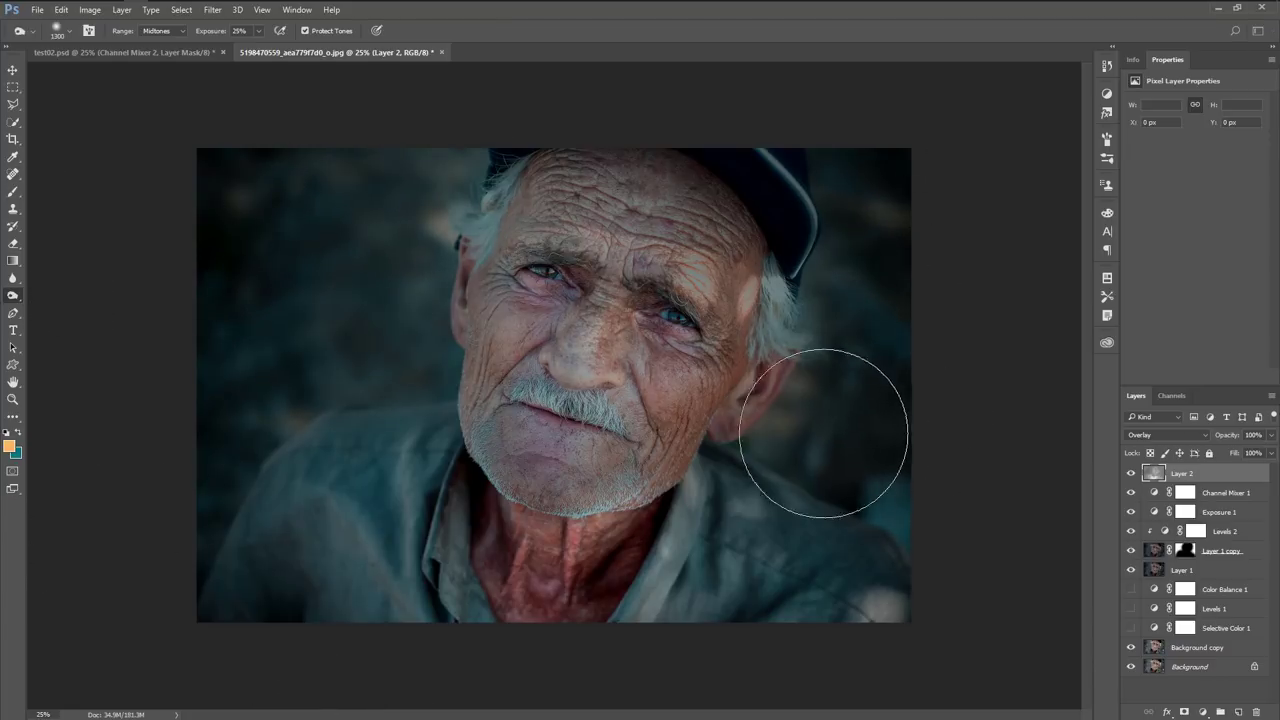
drag(343, 343, 349, 337)
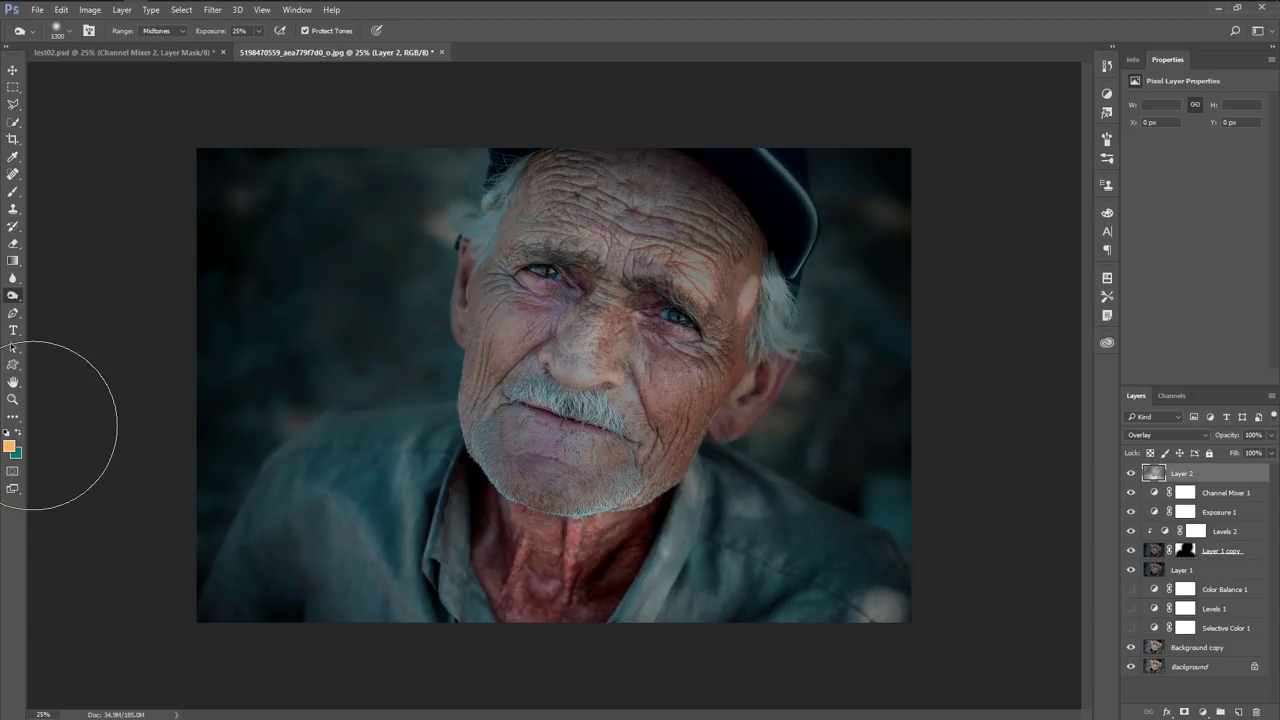
click(1271, 435)
drag(1270, 452, 1248, 452)
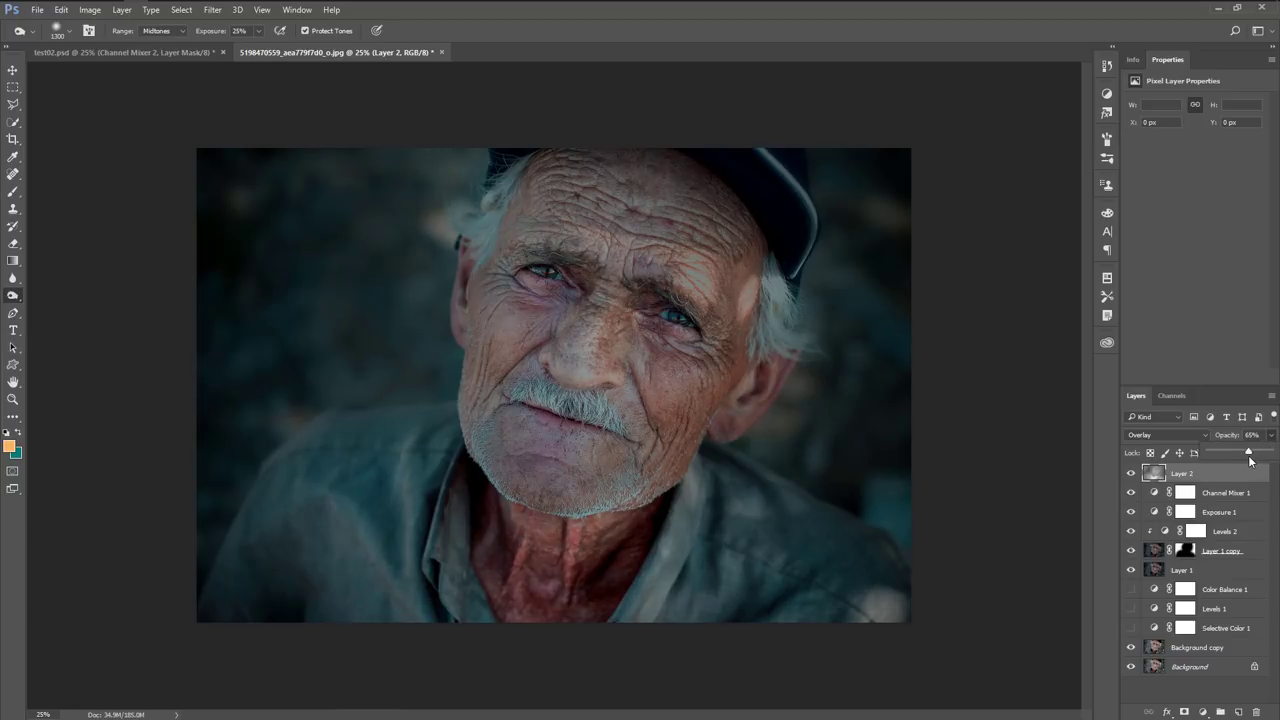
click(1131, 474)
click(1131, 474)
click(1131, 474)
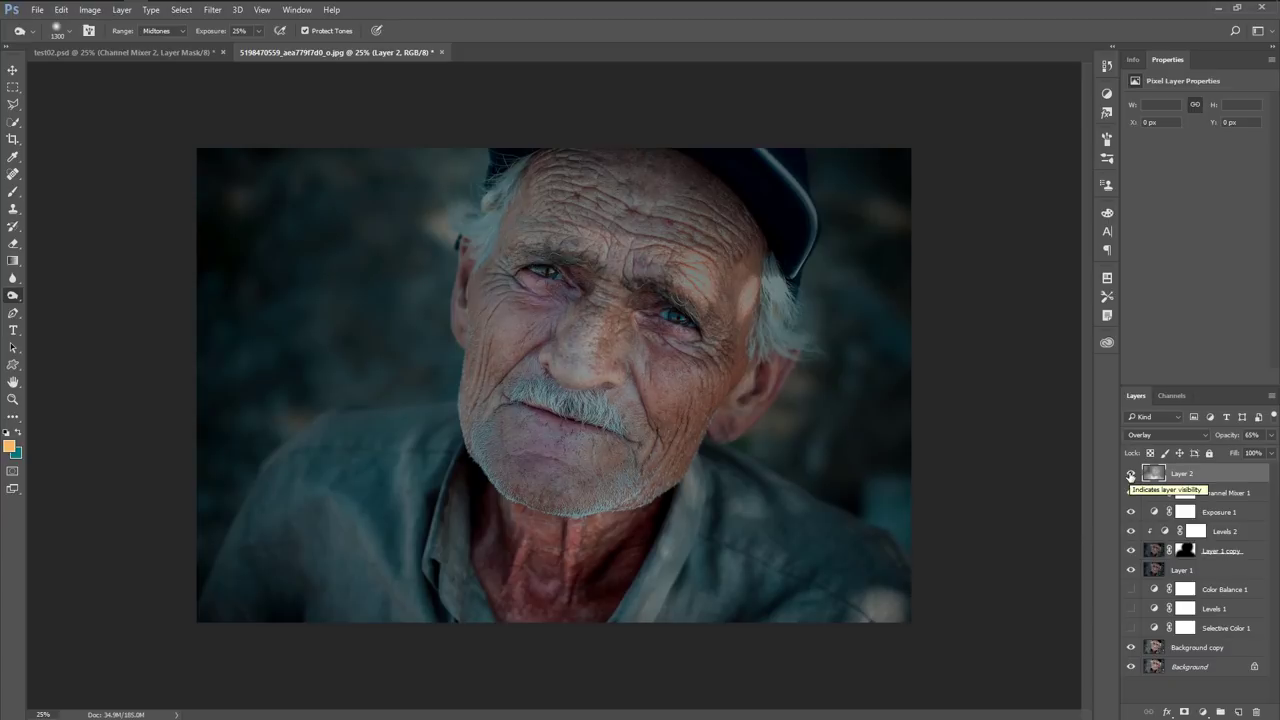
Add a Curves layer with the RGB black point output raised to 10
click(1203, 713)
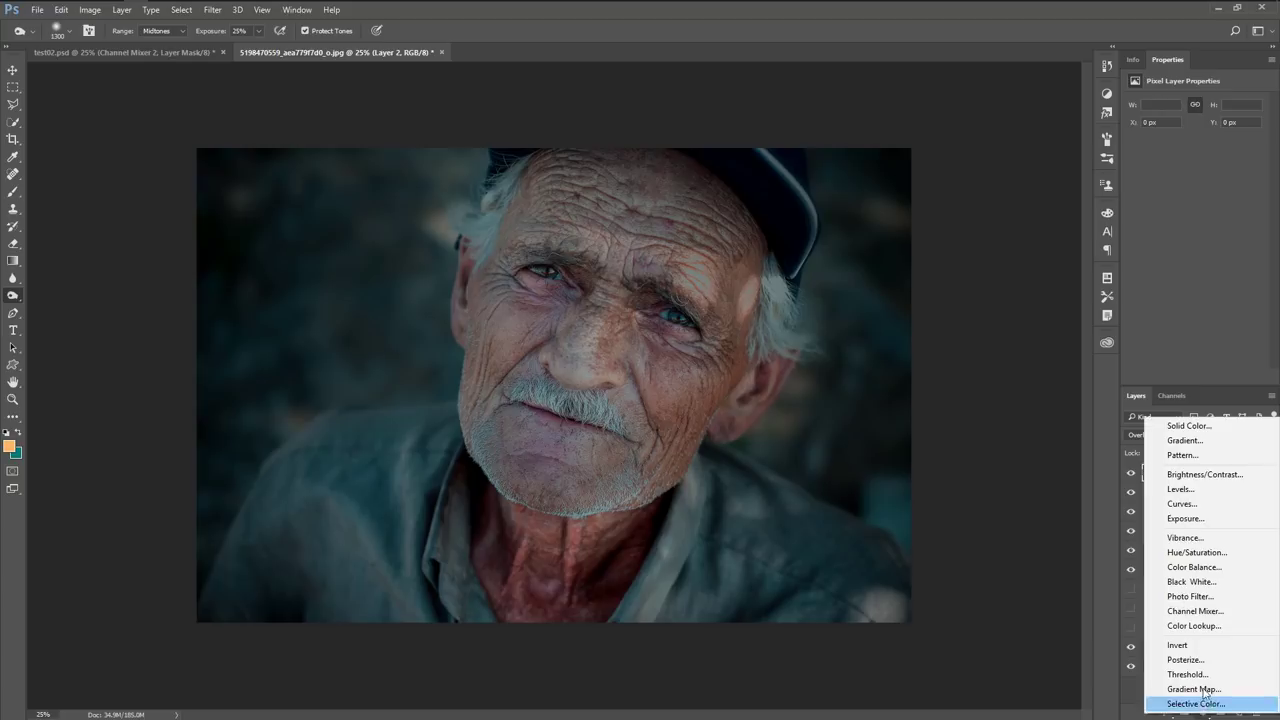
click(1217, 508)
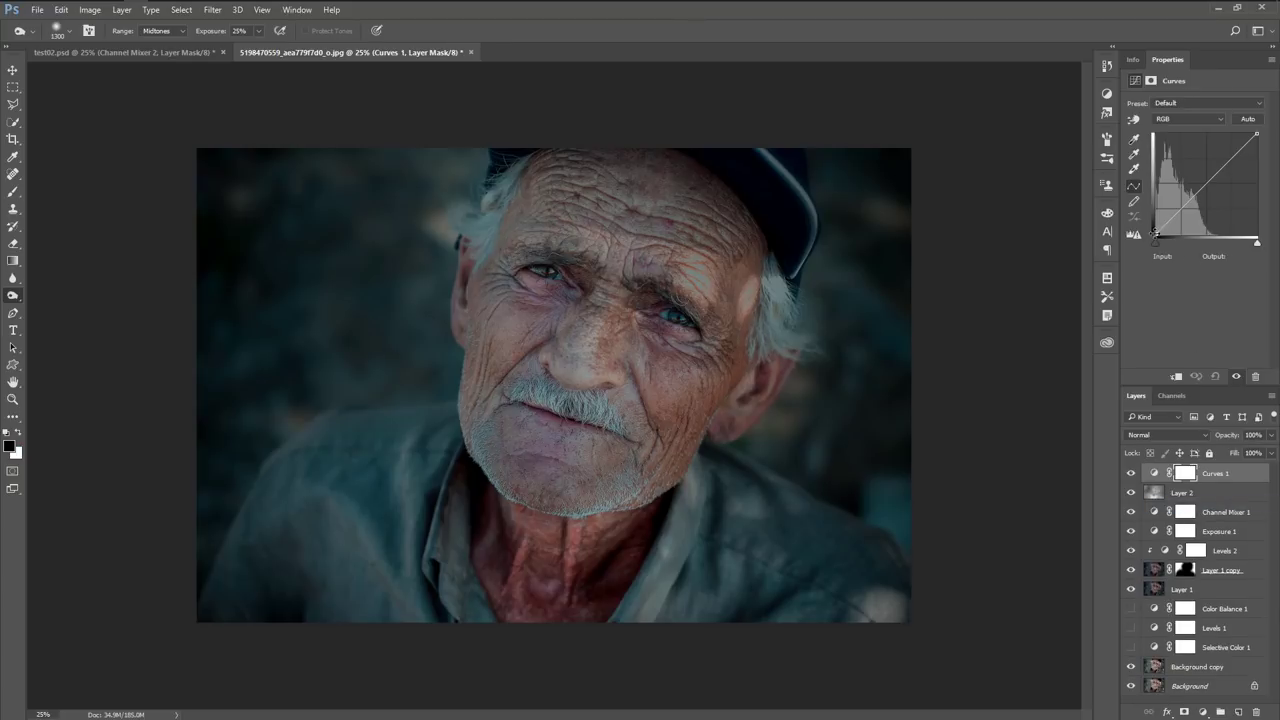
drag(1155, 233, 1155, 230)
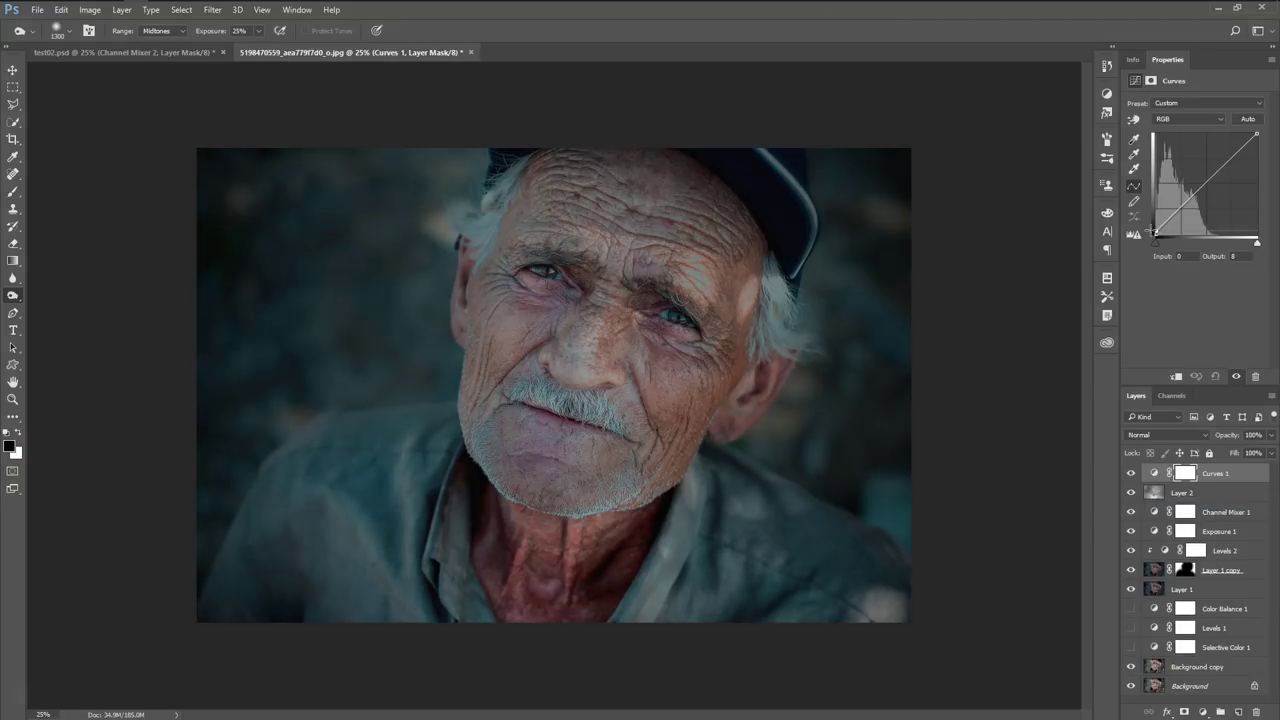
click(1228, 163)
click(1155, 231)
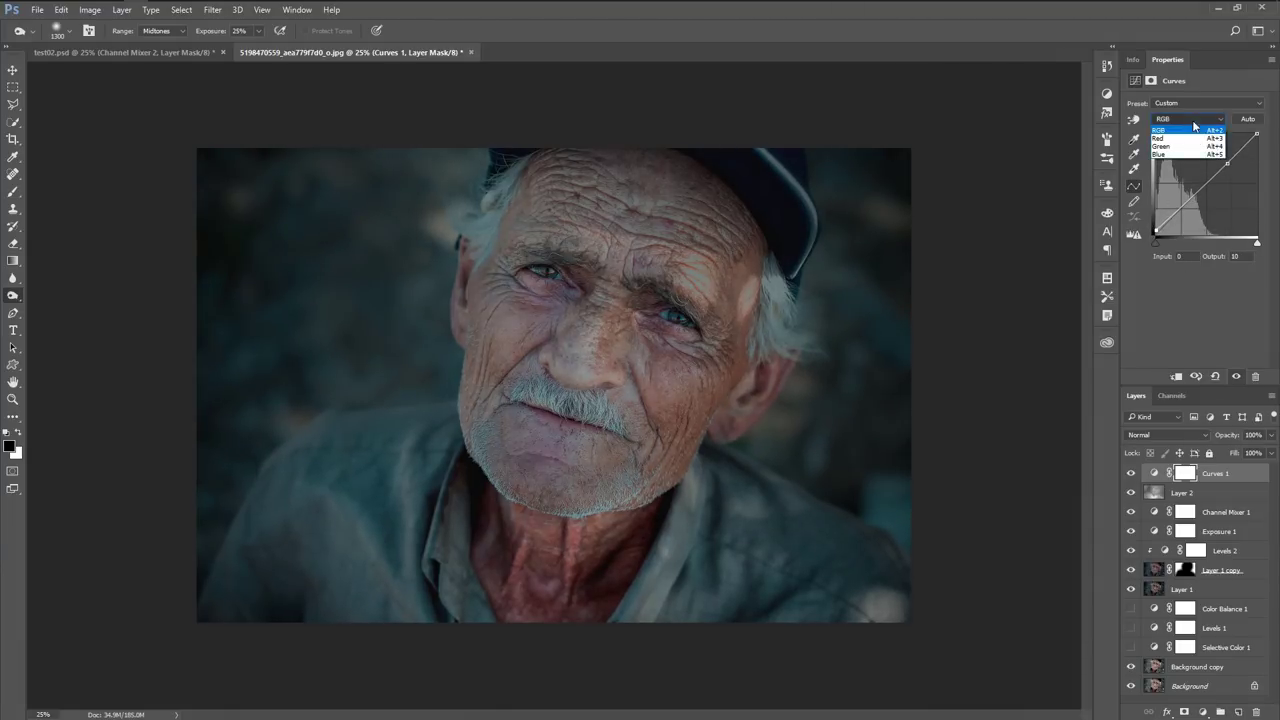
Reshape the Blue channel curve by shifting its black point and adding an upper point
click(1188, 154)
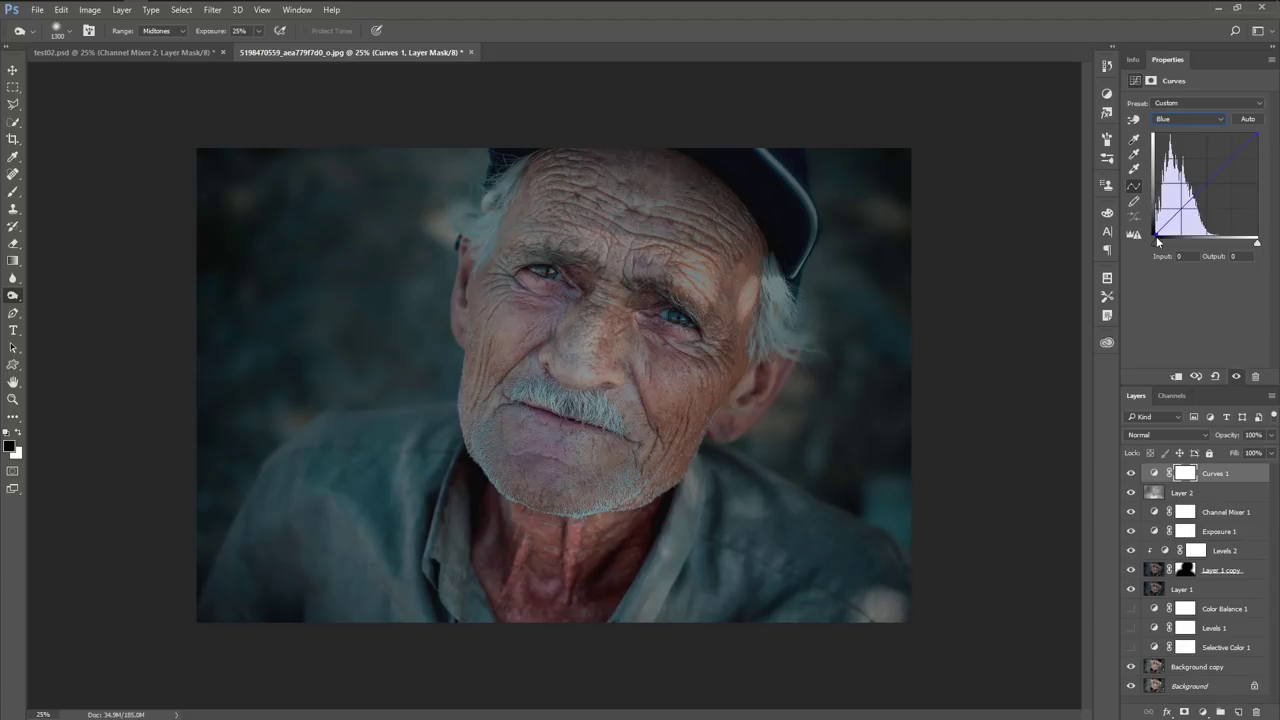
drag(1158, 241, 1157, 240)
click(1238, 151)
click(1131, 473)
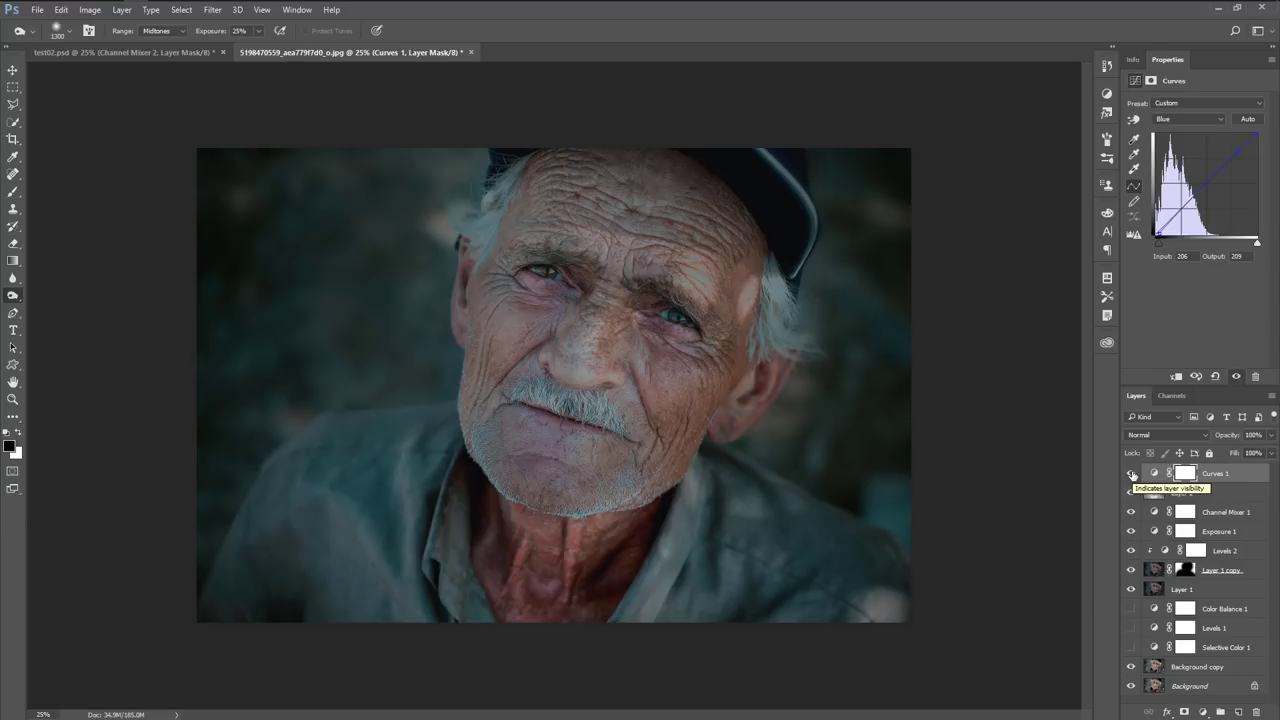
click(1131, 473)
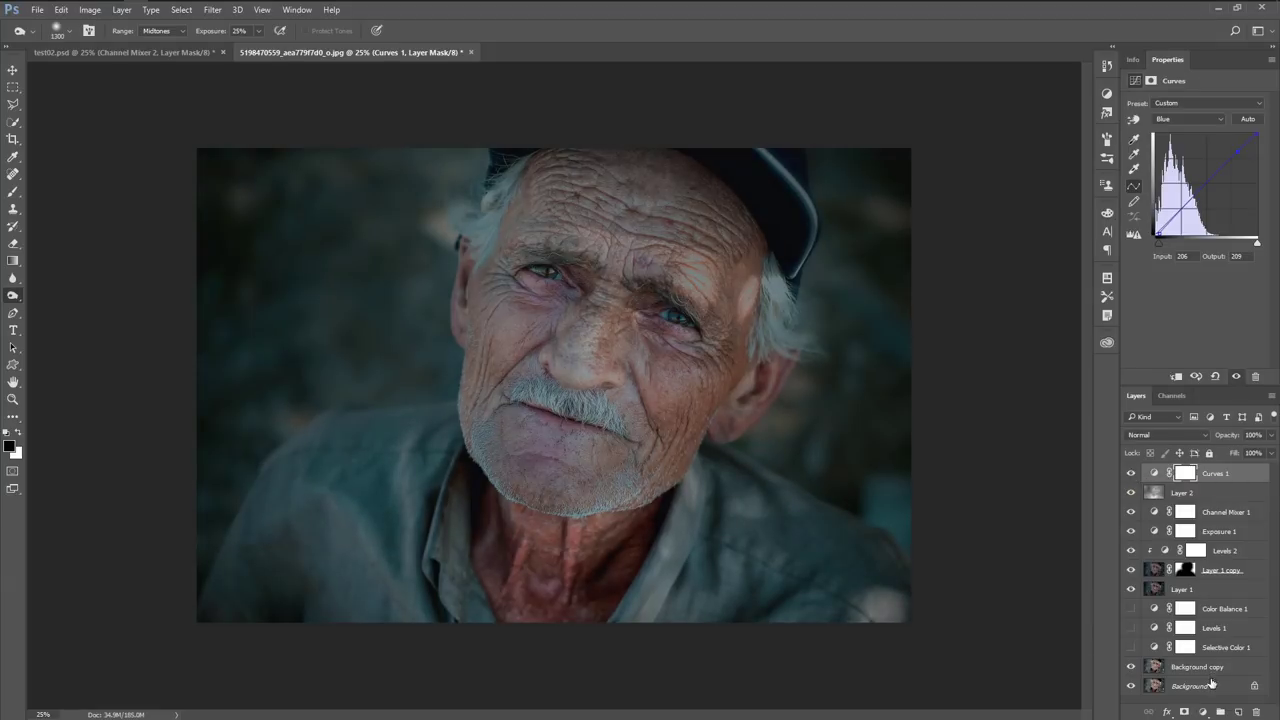
click(1204, 712)
Add a Gradient Fill layer with both gradient stops set to black (000000)
click(1214, 442)
click(983, 379)
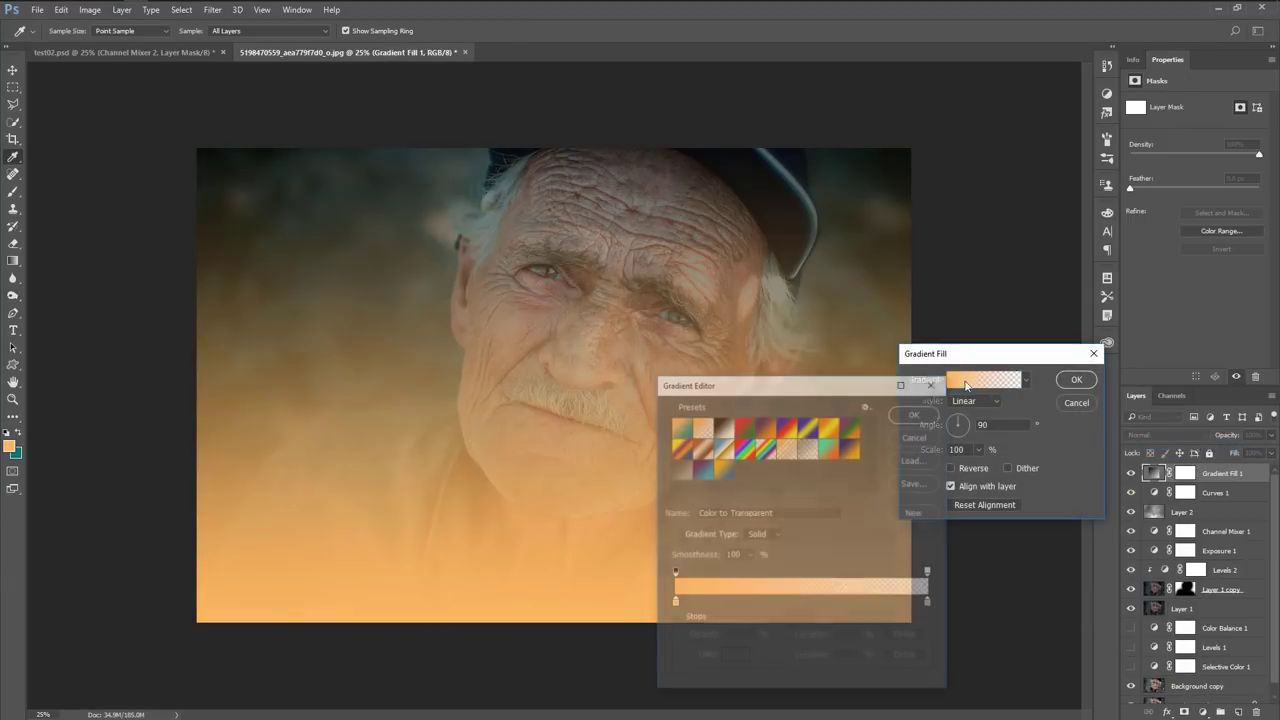
click(674, 604)
click(733, 656)
text(000000)
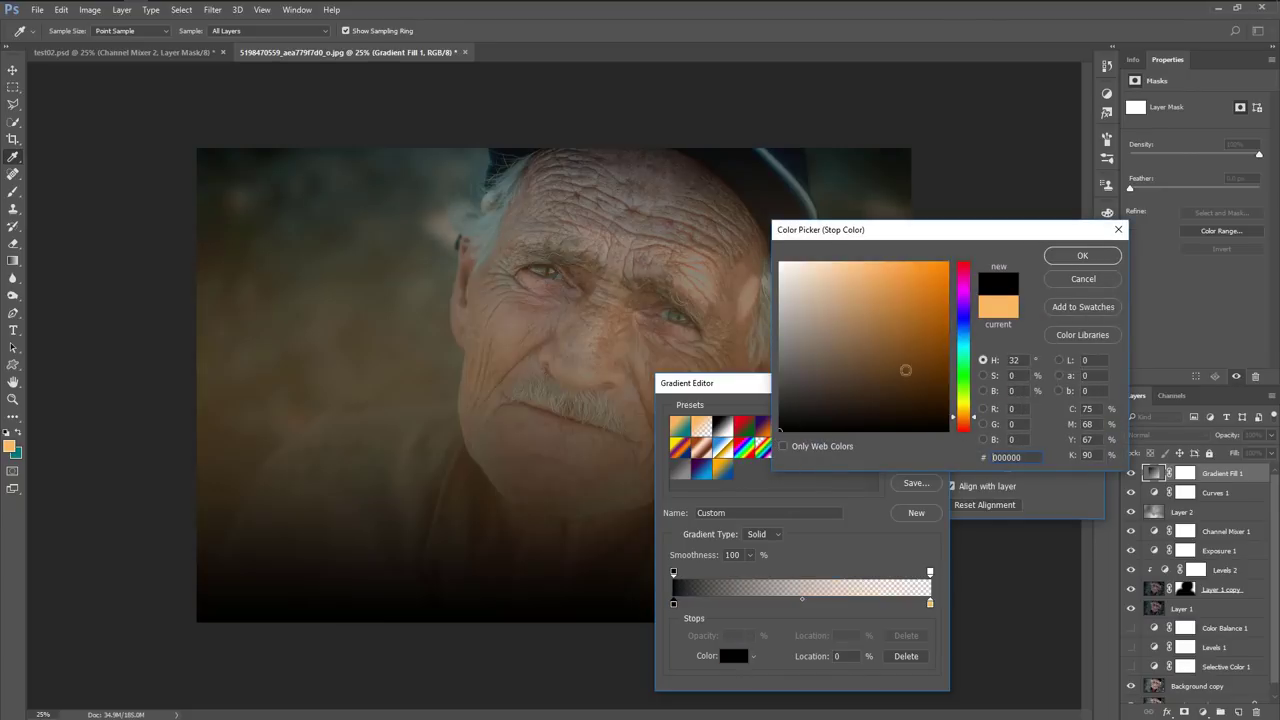
key(Return)
click(930, 604)
click(733, 656)
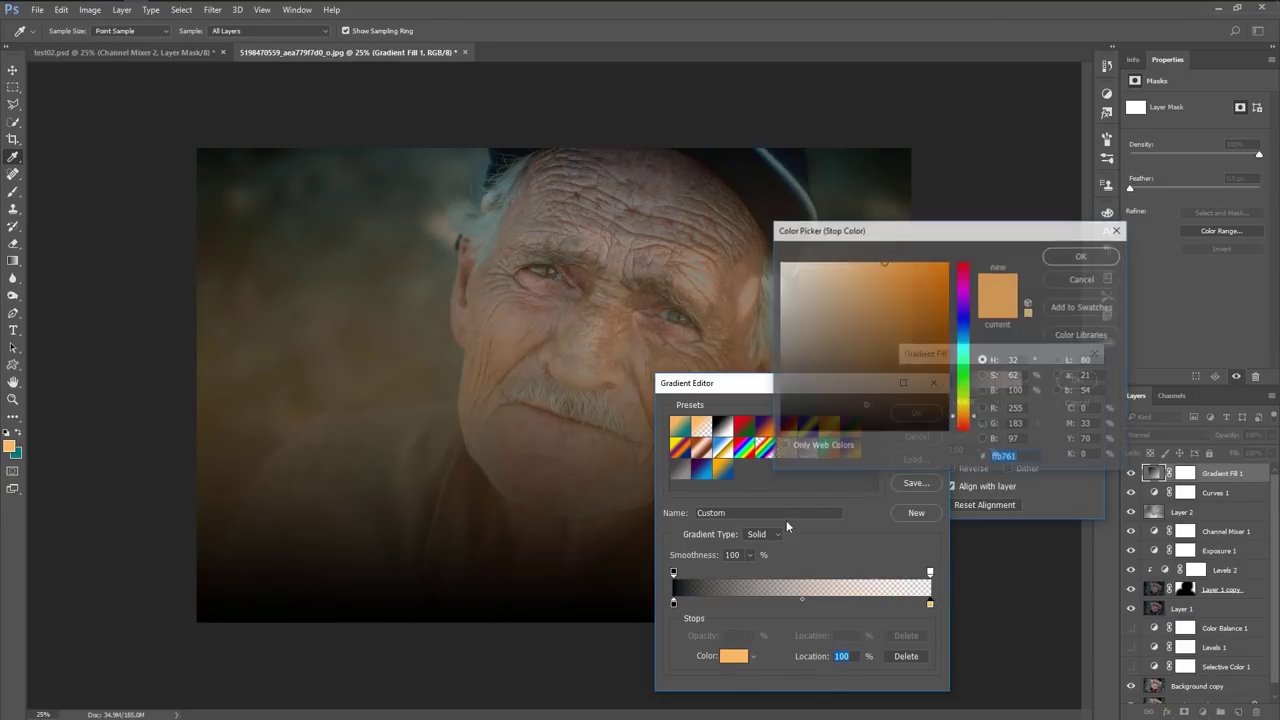
text(000000)
click(1080, 262)
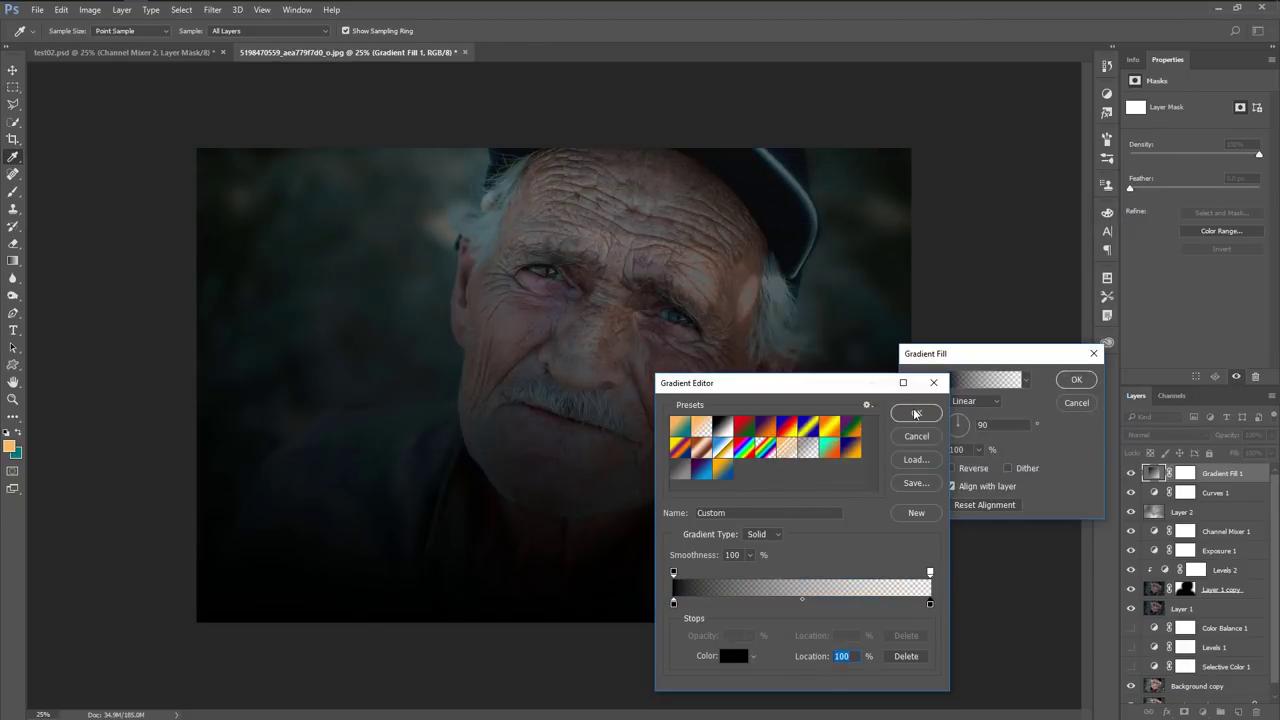
click(915, 414)
Make the gradient fill radial, reversed, at 473% scale, blended in Soft Light
click(975, 401)
click(951, 468)
click(979, 450)
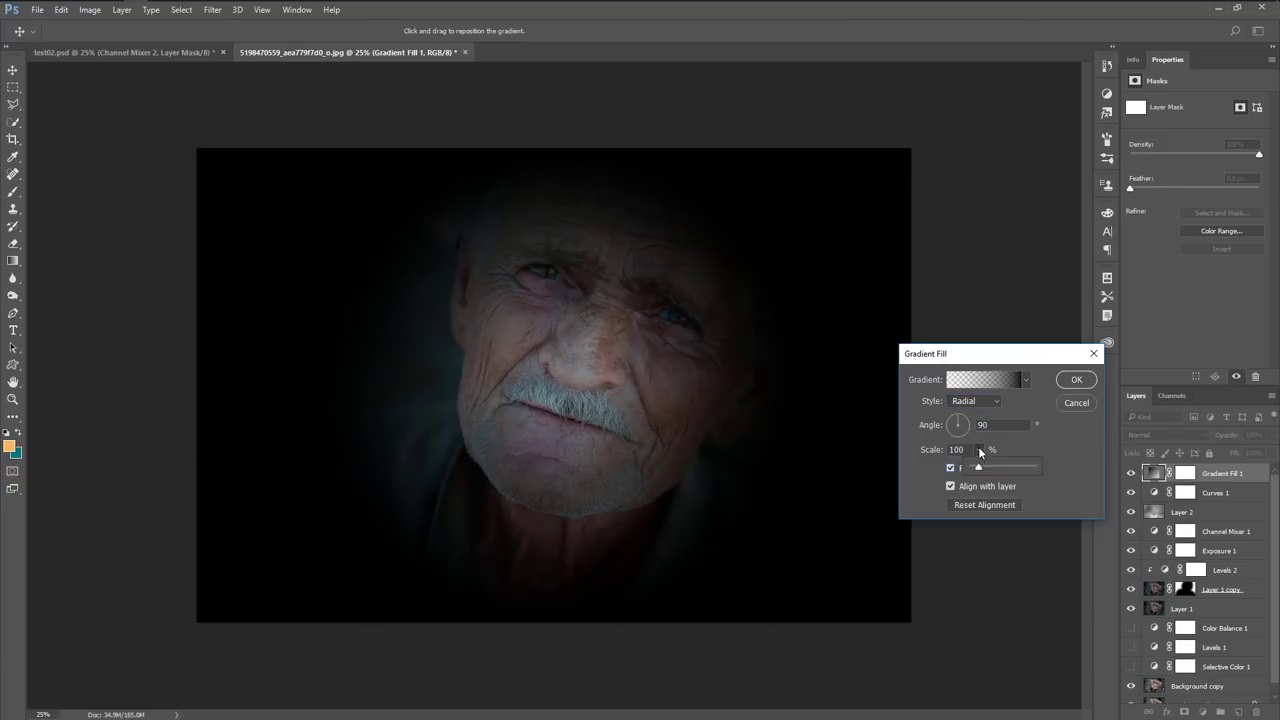
drag(993, 470, 1001, 468)
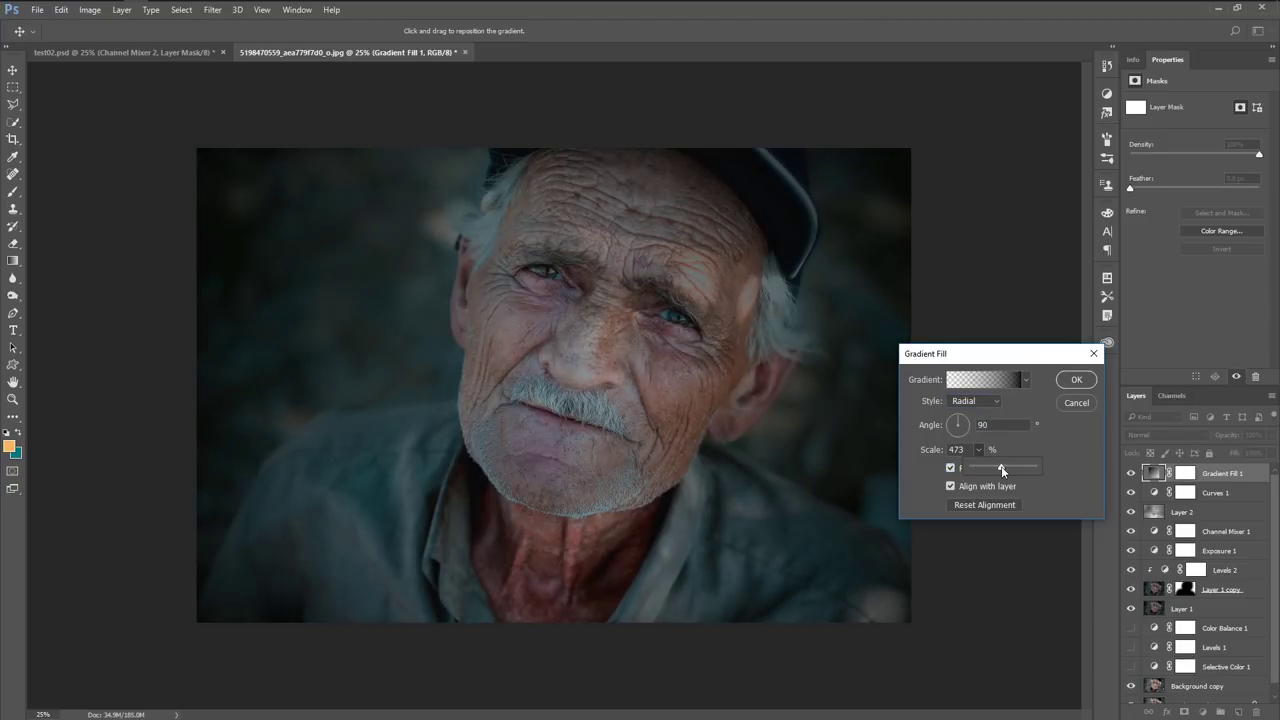
click(1076, 379)
key(o)
click(1150, 435)
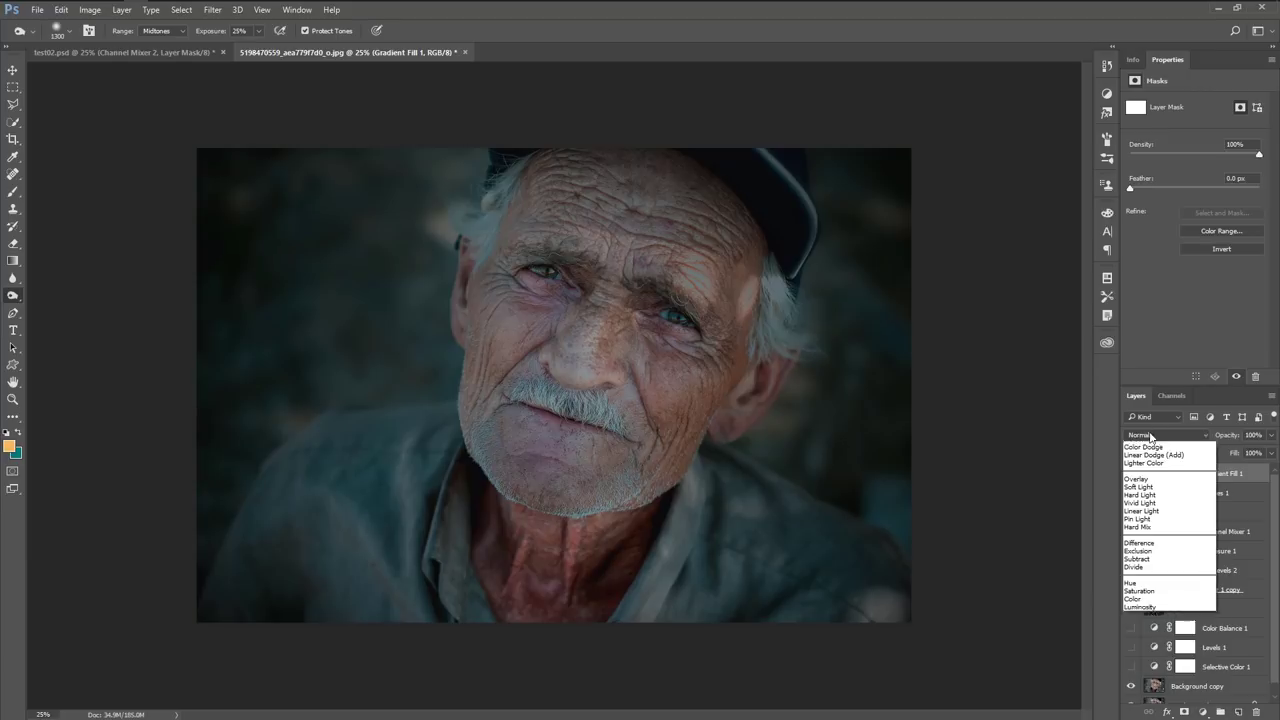
click(1155, 576)
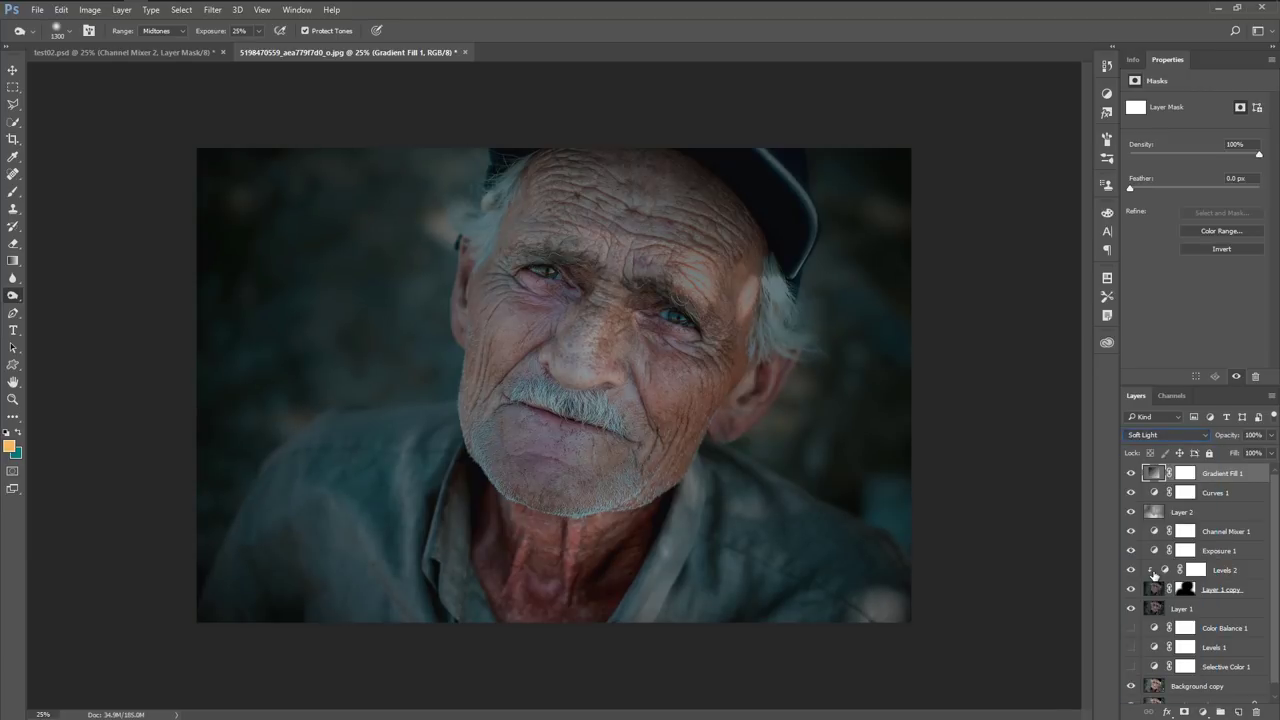
click(1131, 473)
click(1131, 473)
Add empty Layer 3 and set the Brush tool to 100% opacity
click(1238, 711)
click(13, 191)
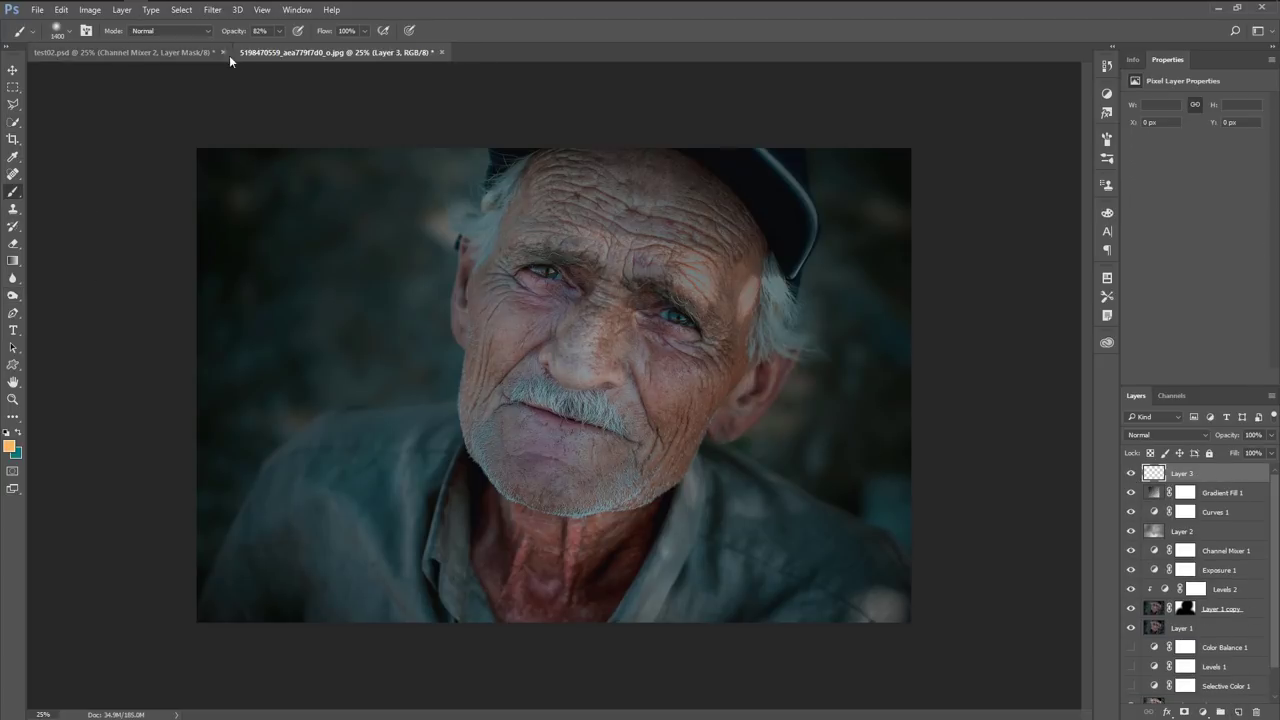
click(278, 31)
drag(277, 32, 298, 46)
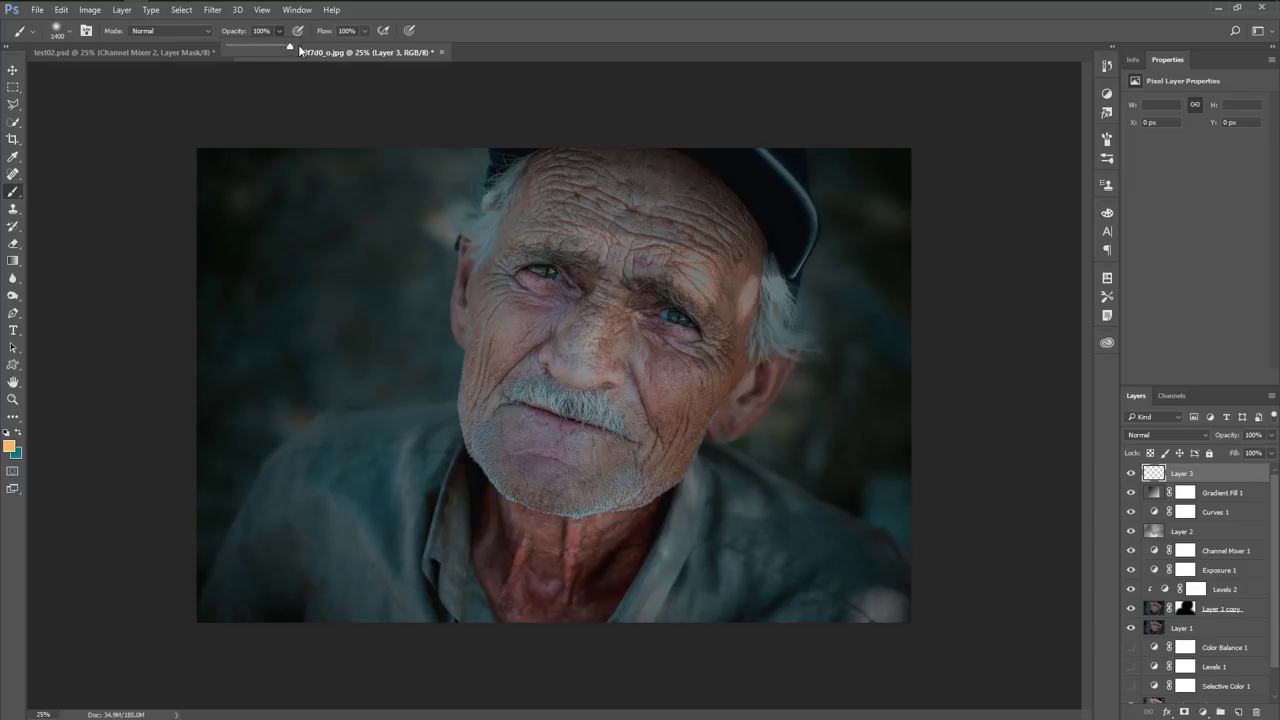
Use teal with a 79 px soft round brush and Shape Dynamics turned off
click(18, 434)
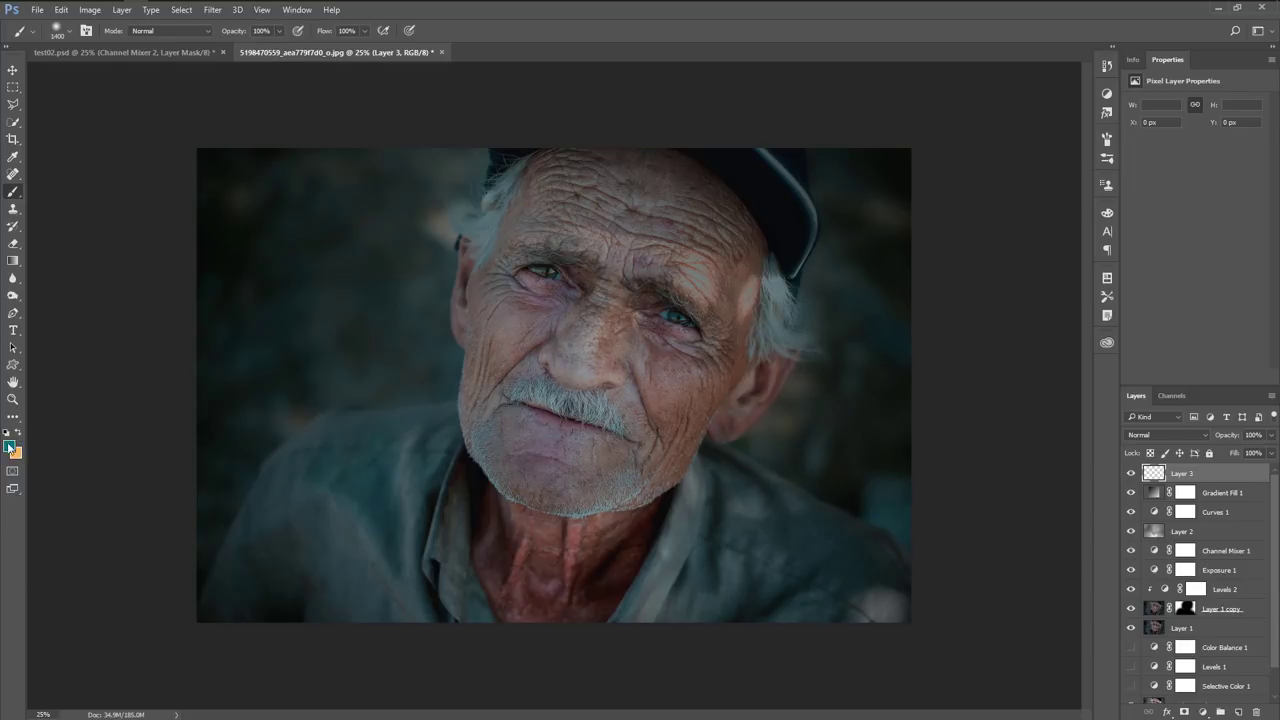
click(62, 31)
mouse_move(462, 178)
mouse_down()
mouse_move(460, 357)
mouse_move(460, 267)
mouse_up()
click(124, 214)
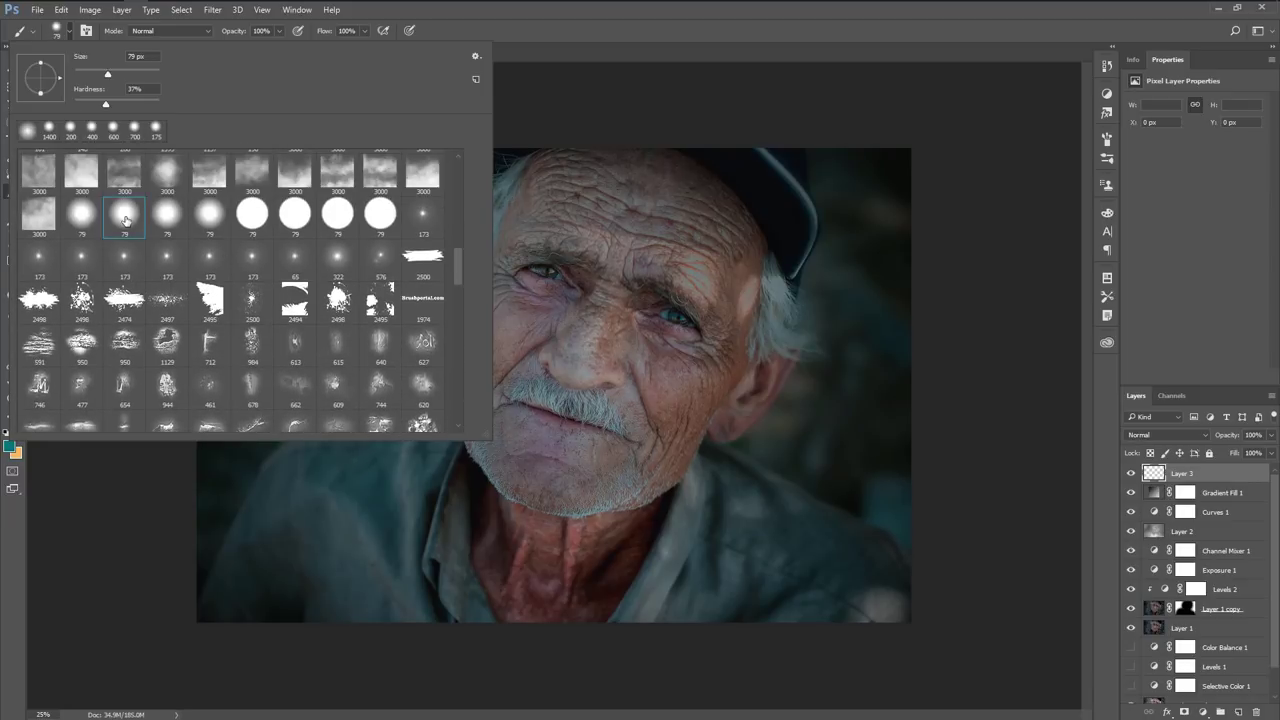
click(1107, 143)
click(864, 188)
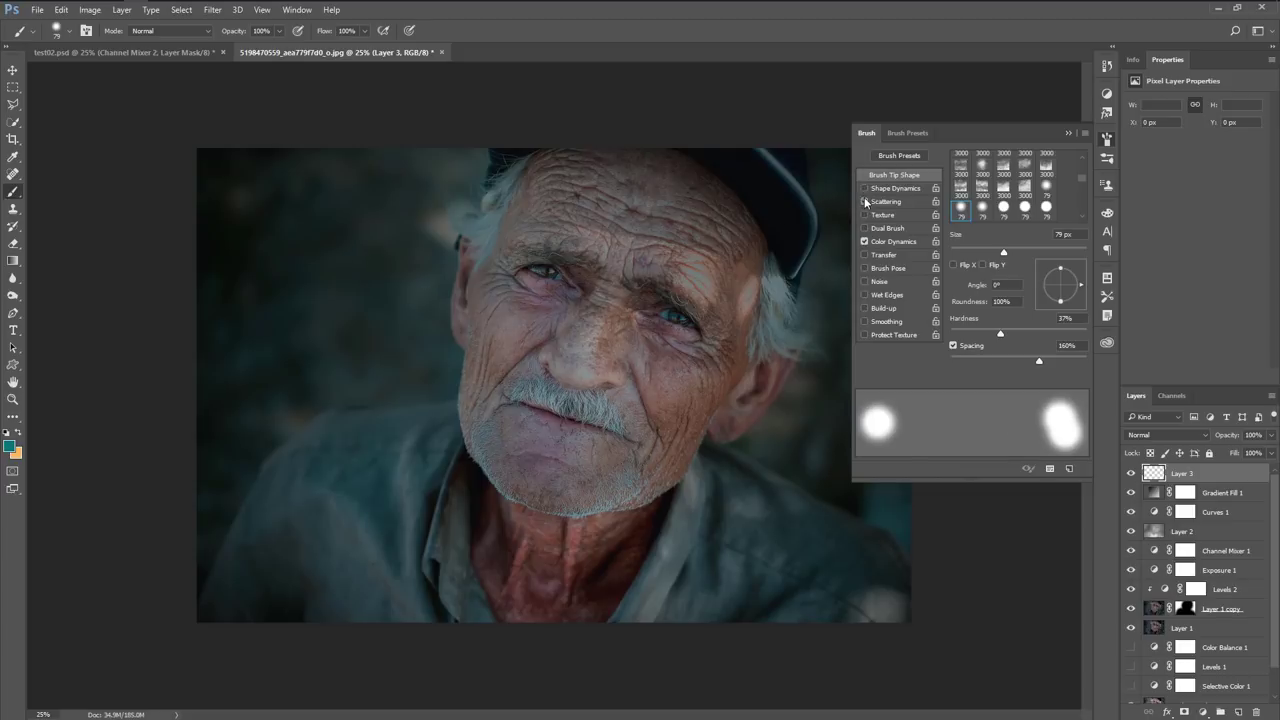
click(1069, 133)
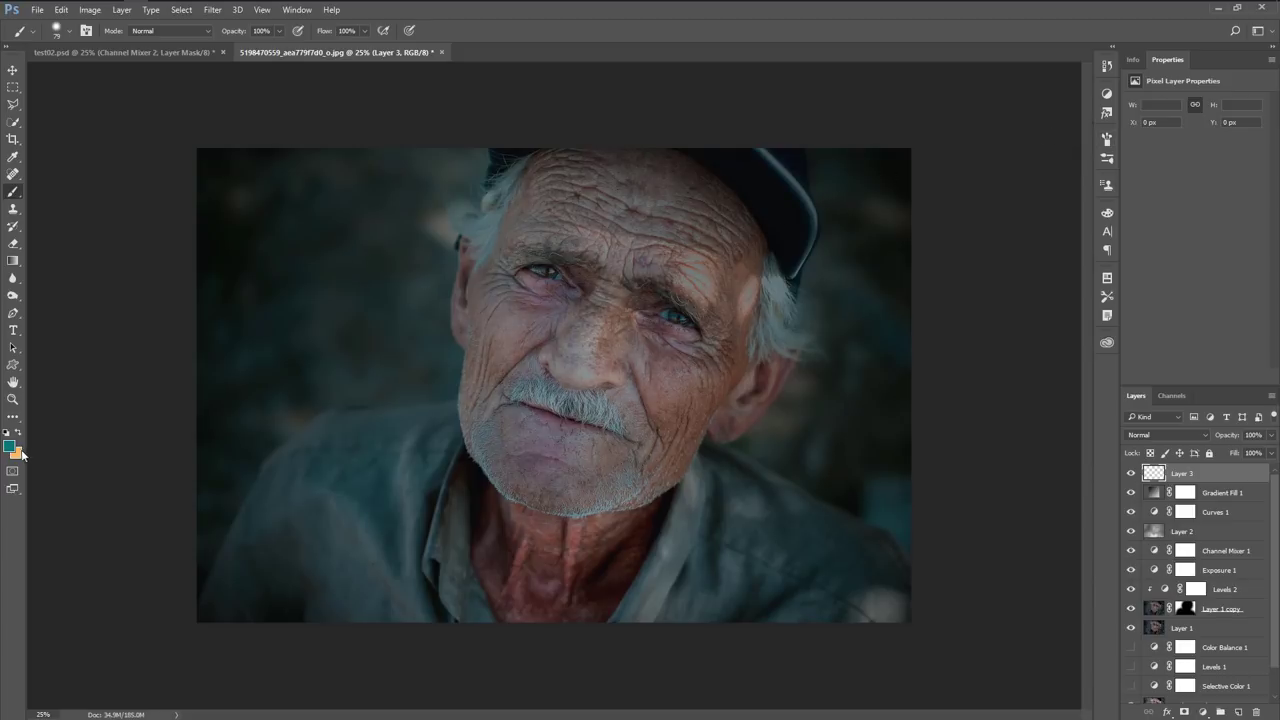
Paint teal bokeh circles of varied sizes around the subject, then add empty Layer 4
key(bracketright)
key(bracketright)
key(bracketright)
click(285, 235)
key(bracketleft)
key(bracketleft)
key(bracketleft)
key(bracketright)
key(bracketright)
key(bracketright)
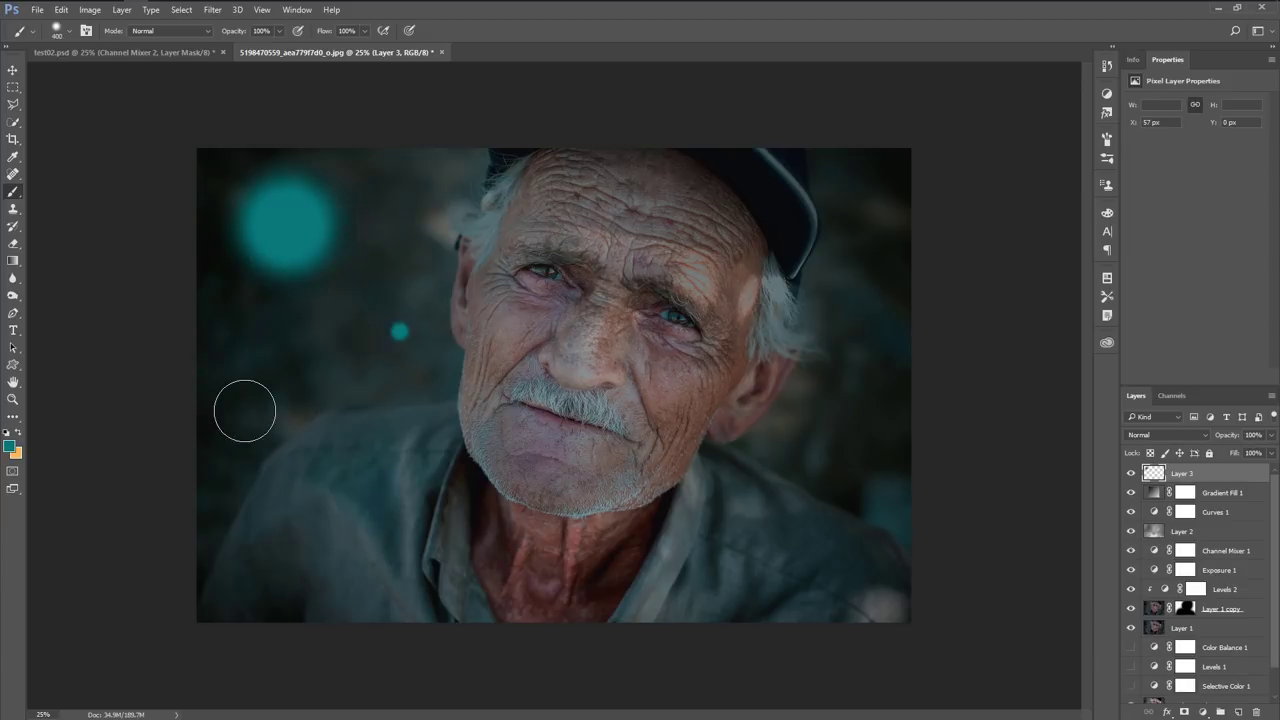
click(239, 407)
key(bracketright)
key(bracketright)
key(bracketright)
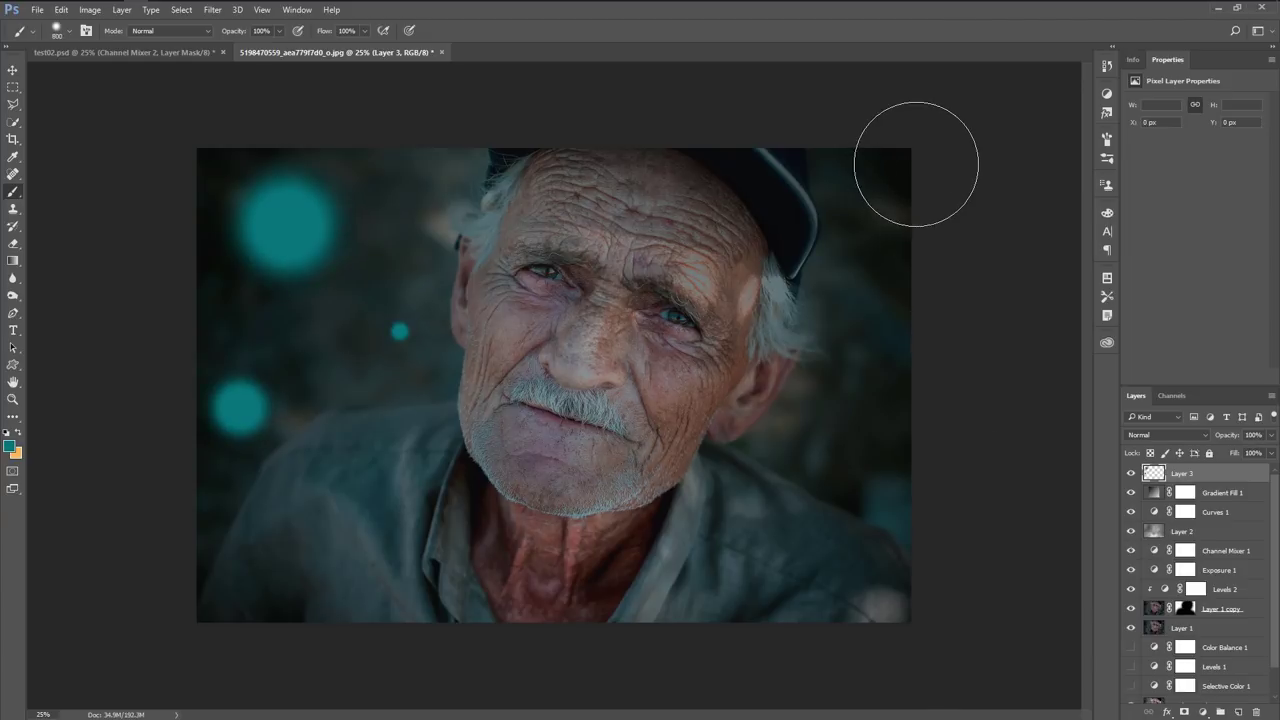
click(910, 160)
key(bracketleft)
key(bracketleft)
key(bracketleft)
click(897, 363)
key(bracketright)
key(bracketright)
key(bracketright)
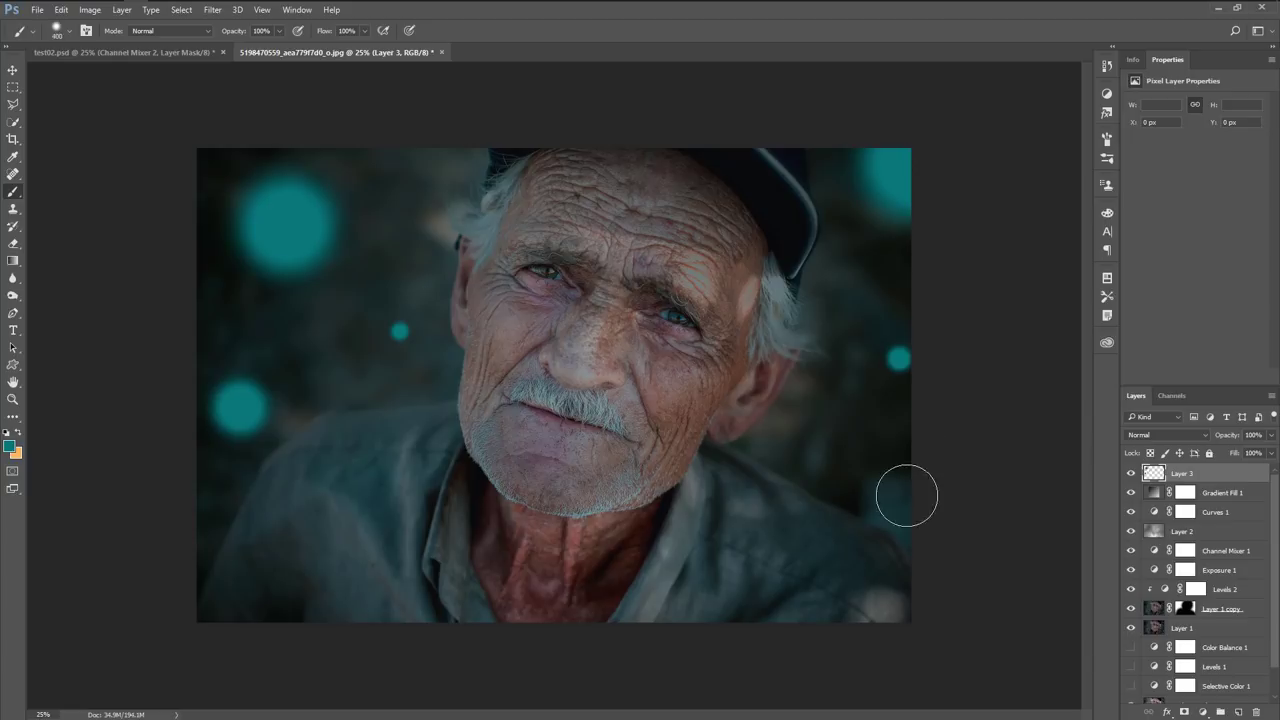
key(bracketright)
key(bracketright)
click(907, 496)
click(1238, 712)
Paint orange bokeh circles left of the face, lower left, right side and lower right
click(16, 445)
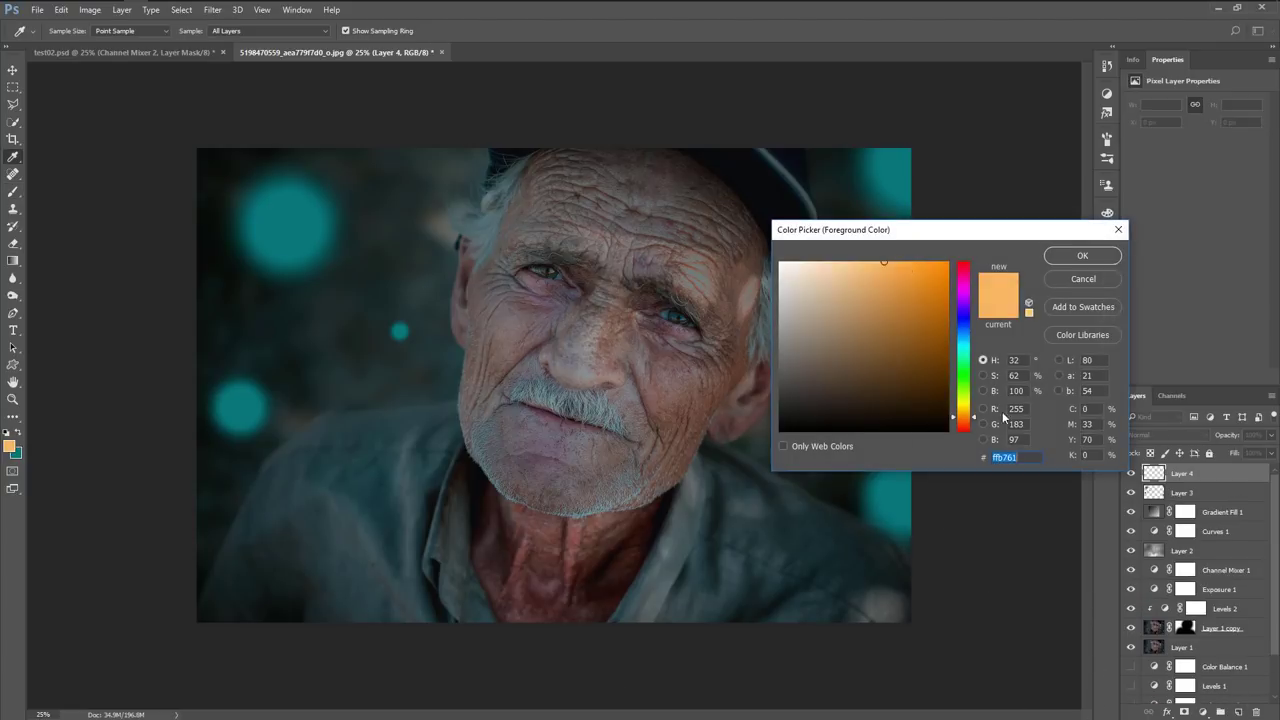
click(1088, 260)
key(x)
key(bracketleft)
key(bracketleft)
key(bracketleft)
key(bracketleft)
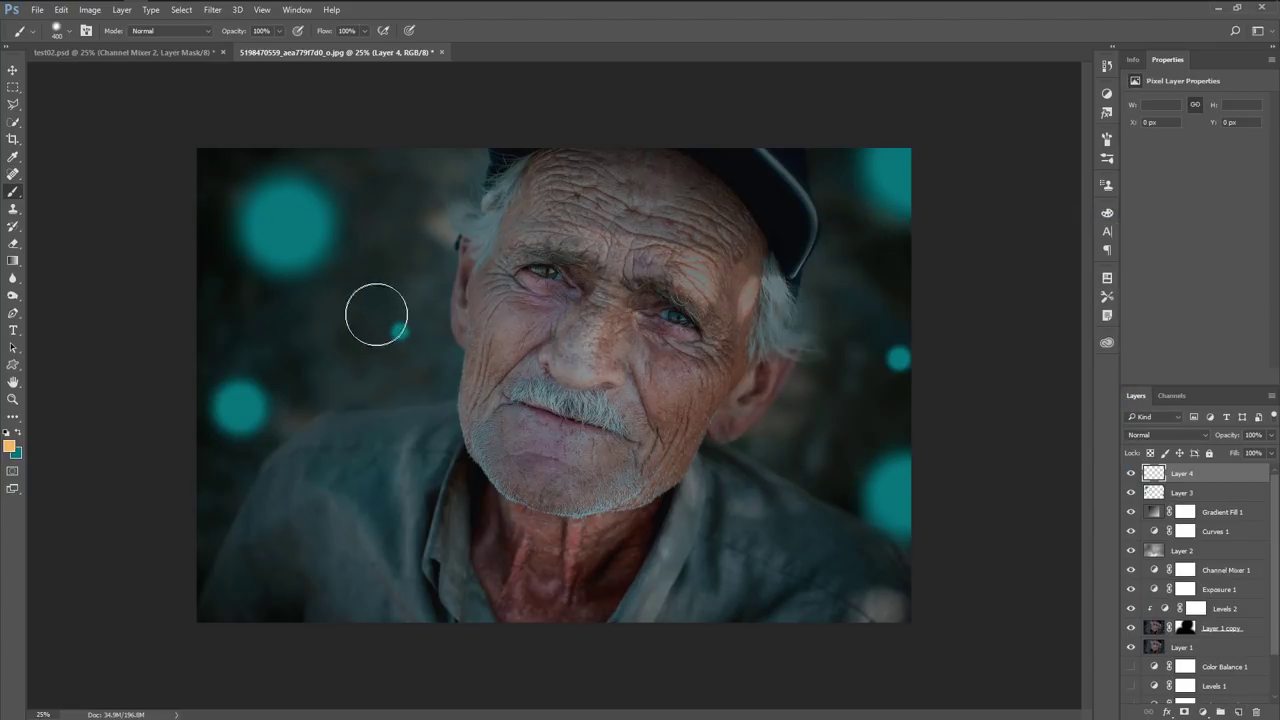
click(376, 313)
key(bracketleft)
key(bracketleft)
key(bracketleft)
key(bracketleft)
click(273, 416)
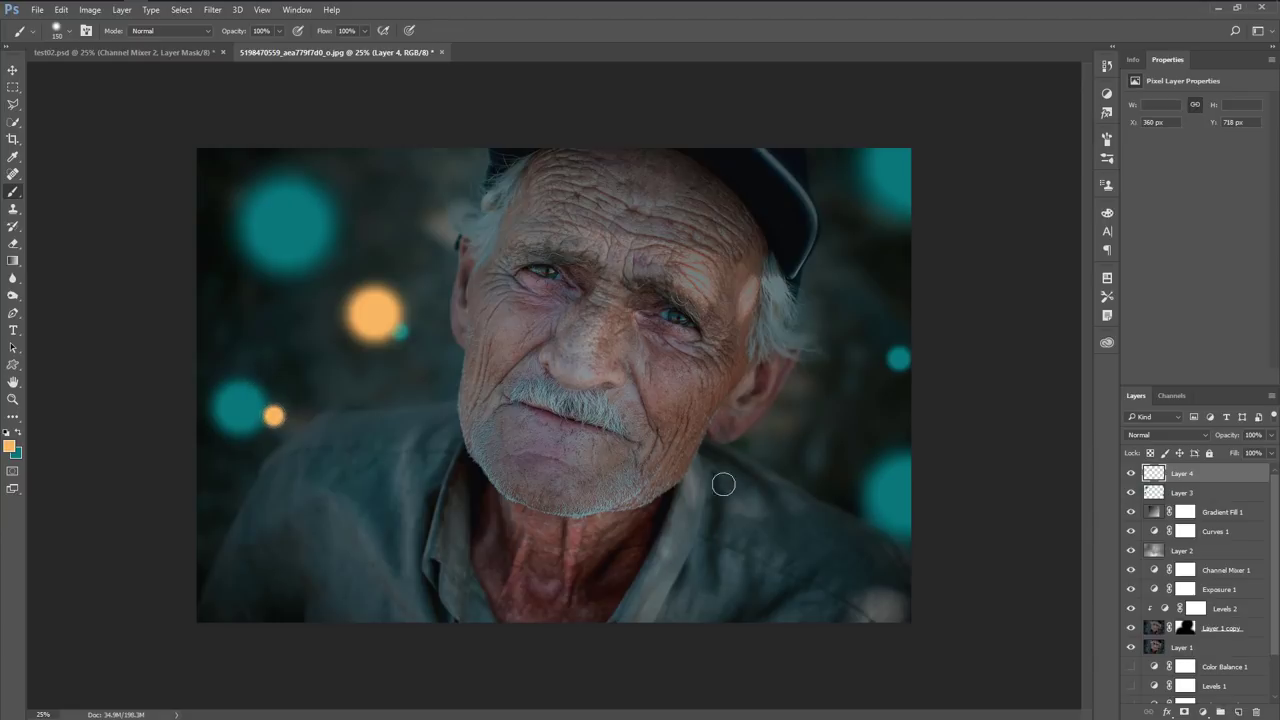
key(bracketright)
key(bracketright)
key(bracketright)
key(bracketright)
click(877, 379)
key(bracketleft)
key(bracketleft)
key(bracketleft)
click(872, 462)
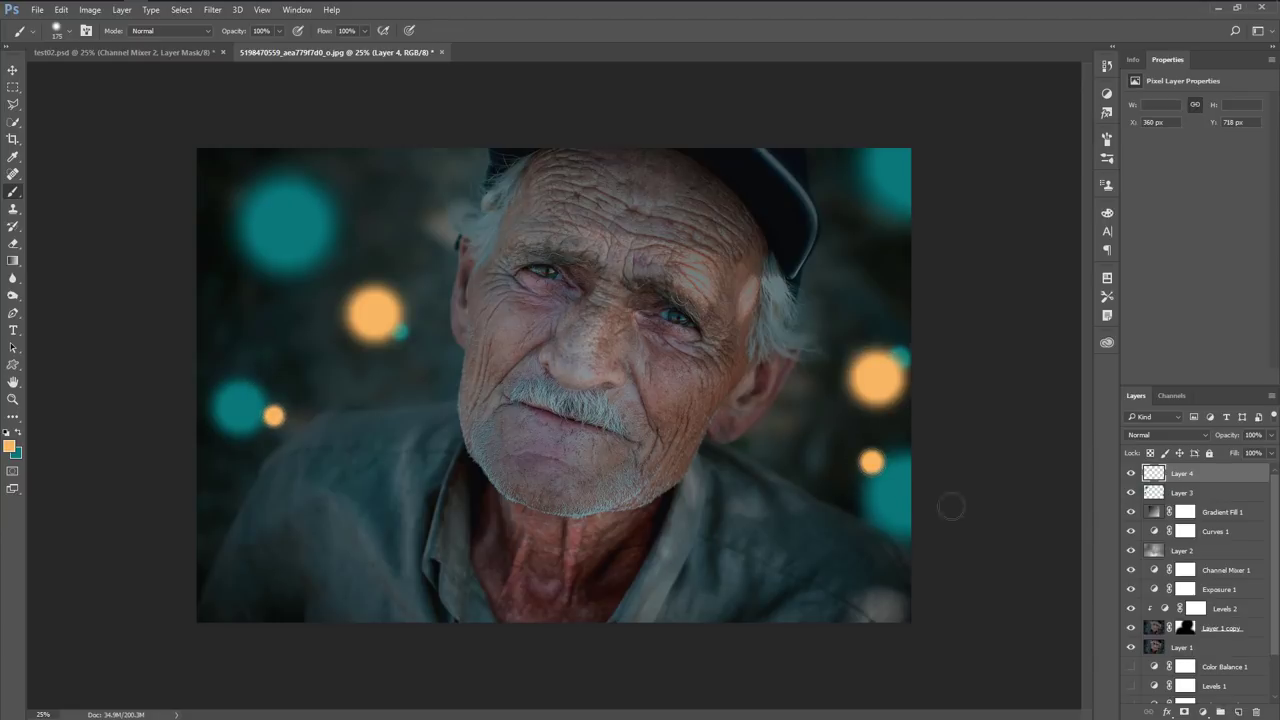
Fade Layer 4 to 38% and Layer 3 to 40% opacity, then stamp visible layers into Layer 5
click(1271, 435)
drag(1272, 453, 1235, 454)
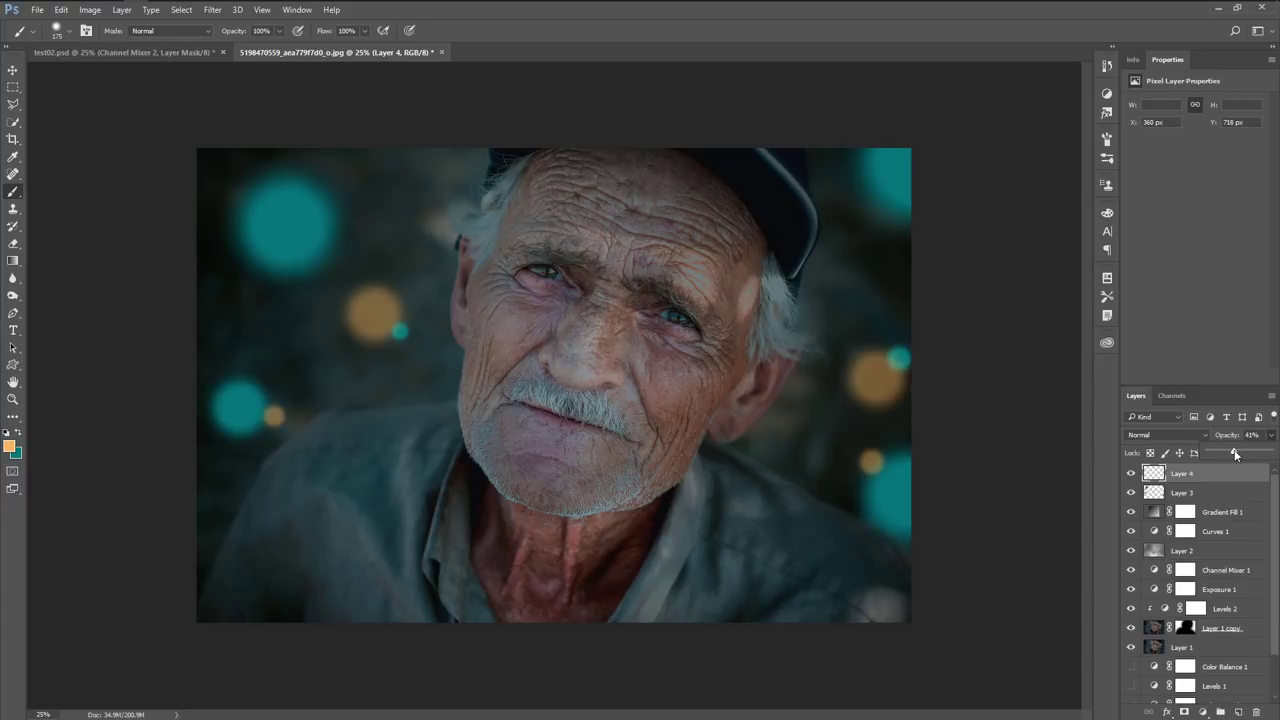
click(1240, 493)
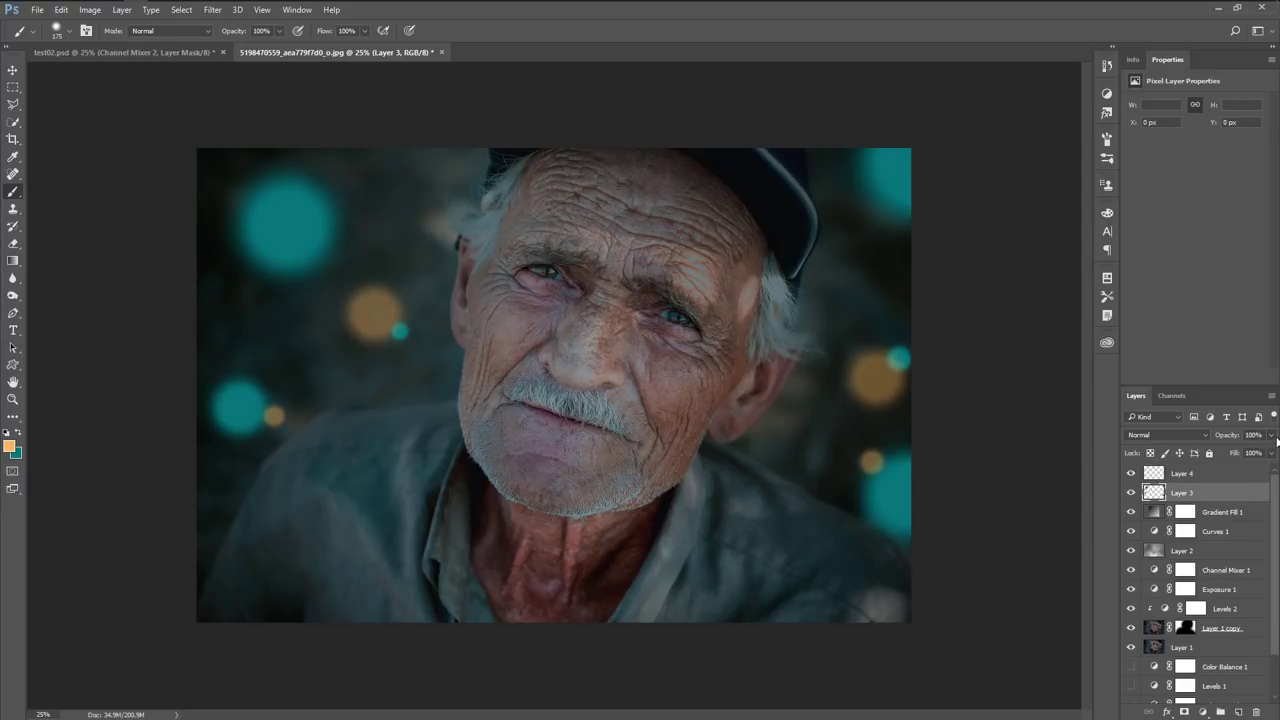
click(1271, 435)
drag(1271, 454, 1235, 454)
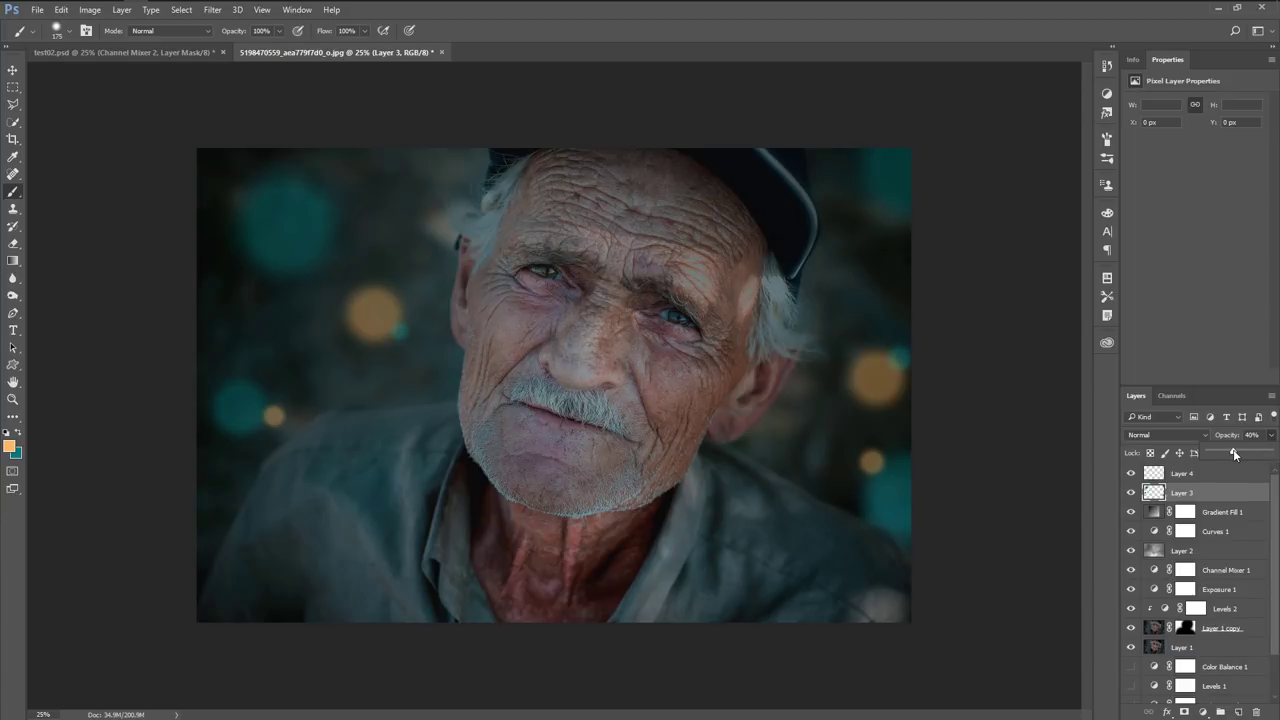
click(1225, 476)
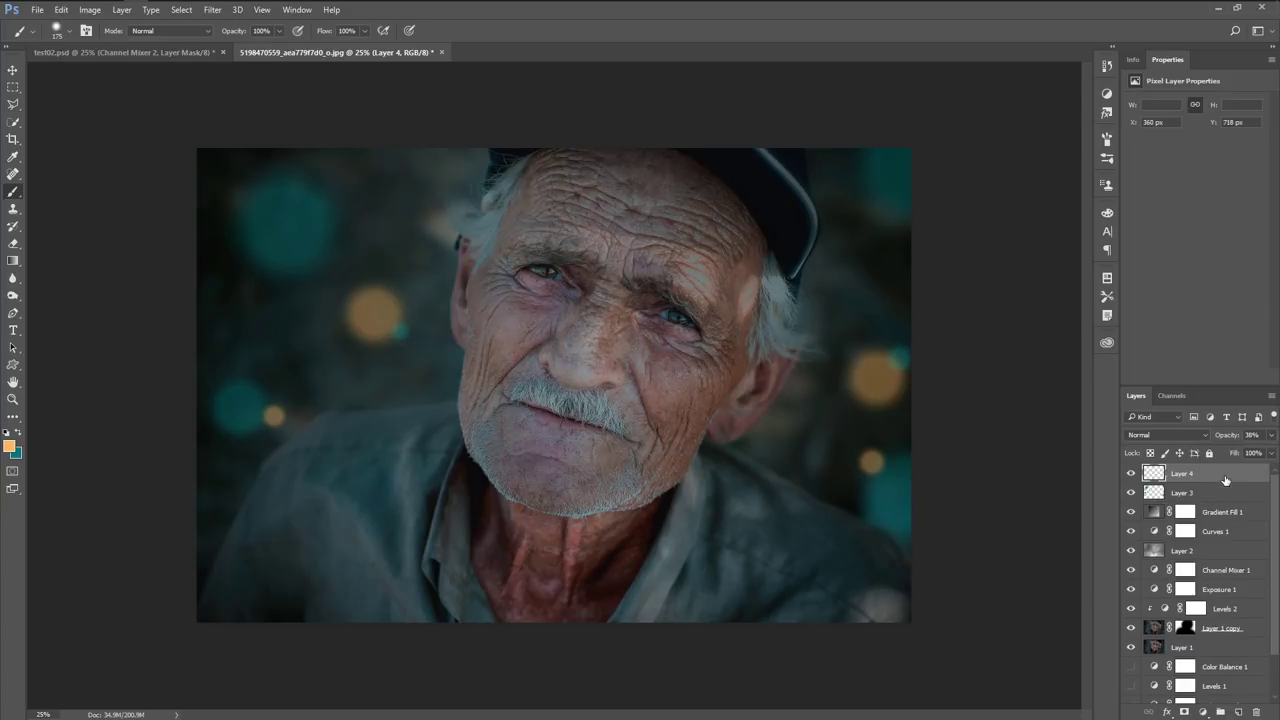
click(1238, 713)
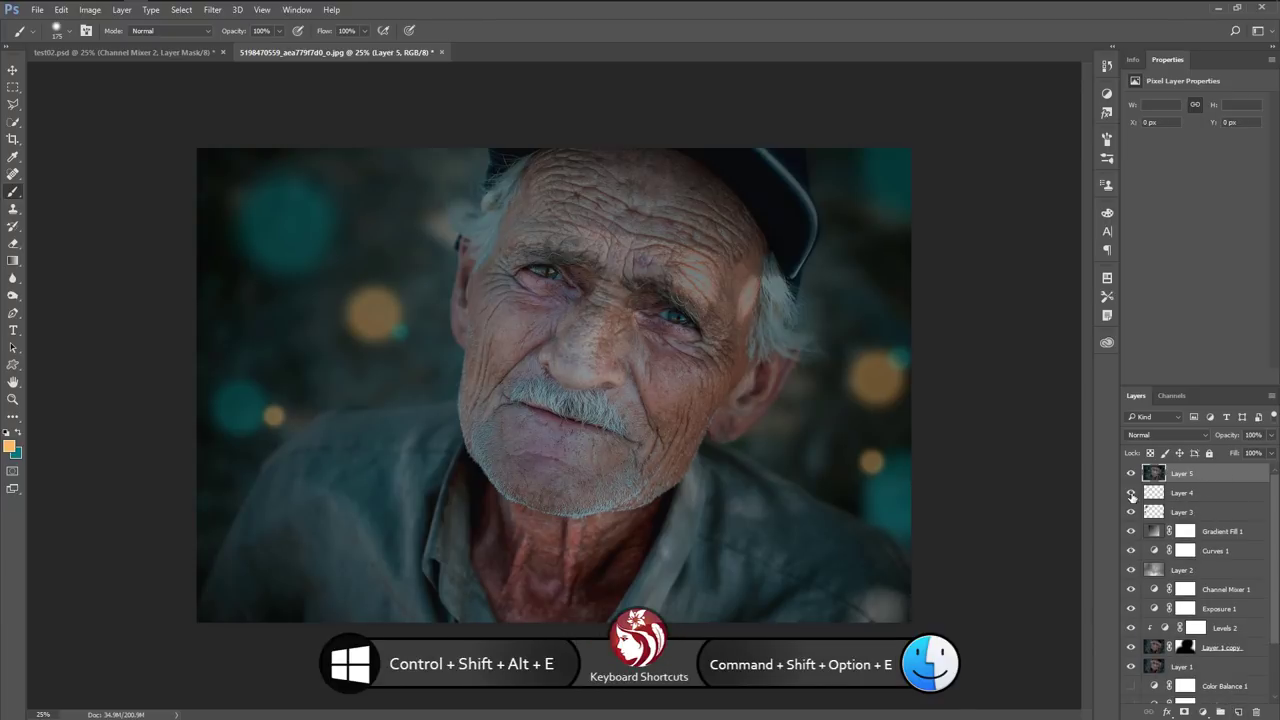
Hide the layers beneath Layer 5 and launch Nik Color Efex Pro 4 on it
drag(1131, 492, 1133, 669)
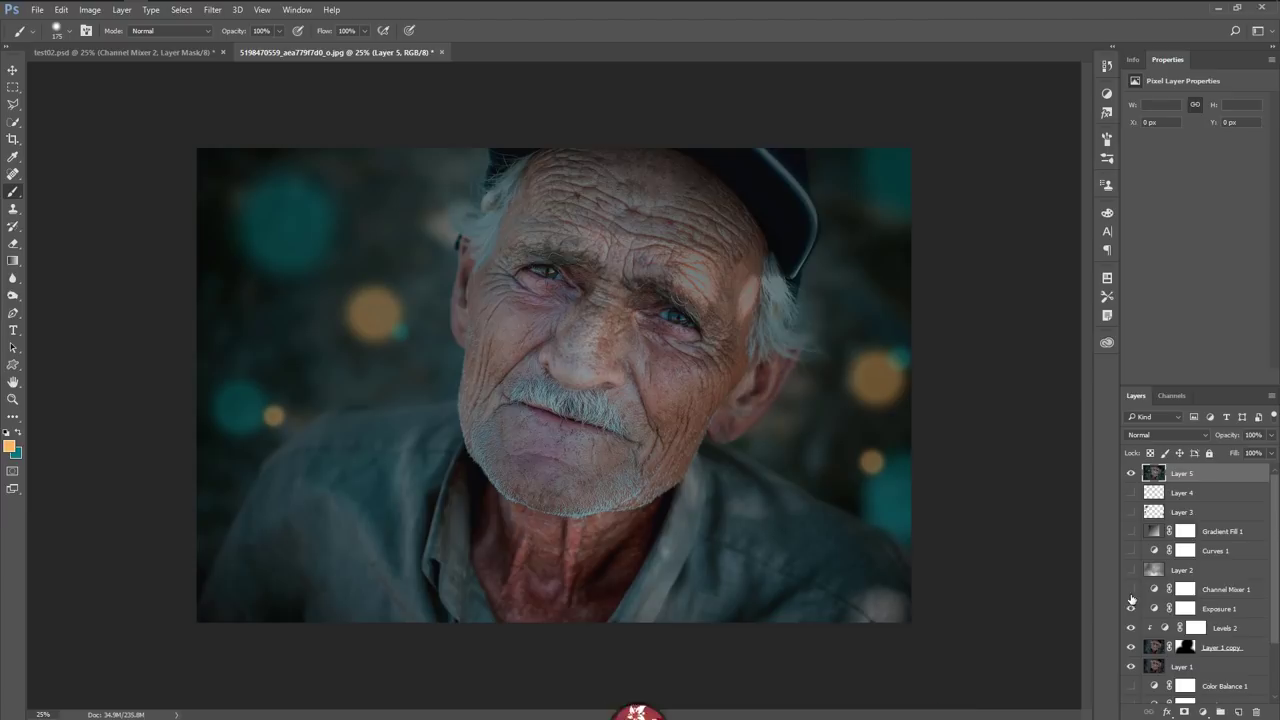
click(1131, 473)
click(1131, 473)
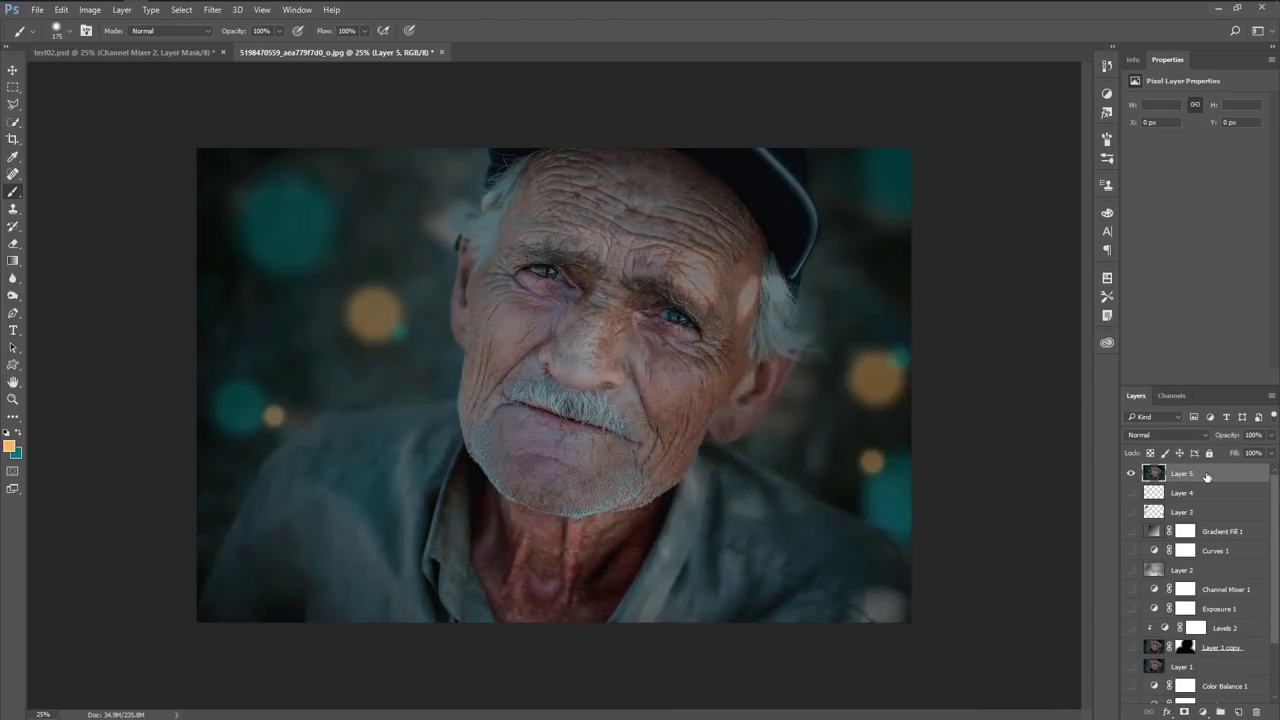
click(212, 10)
mouse_move(262, 289)
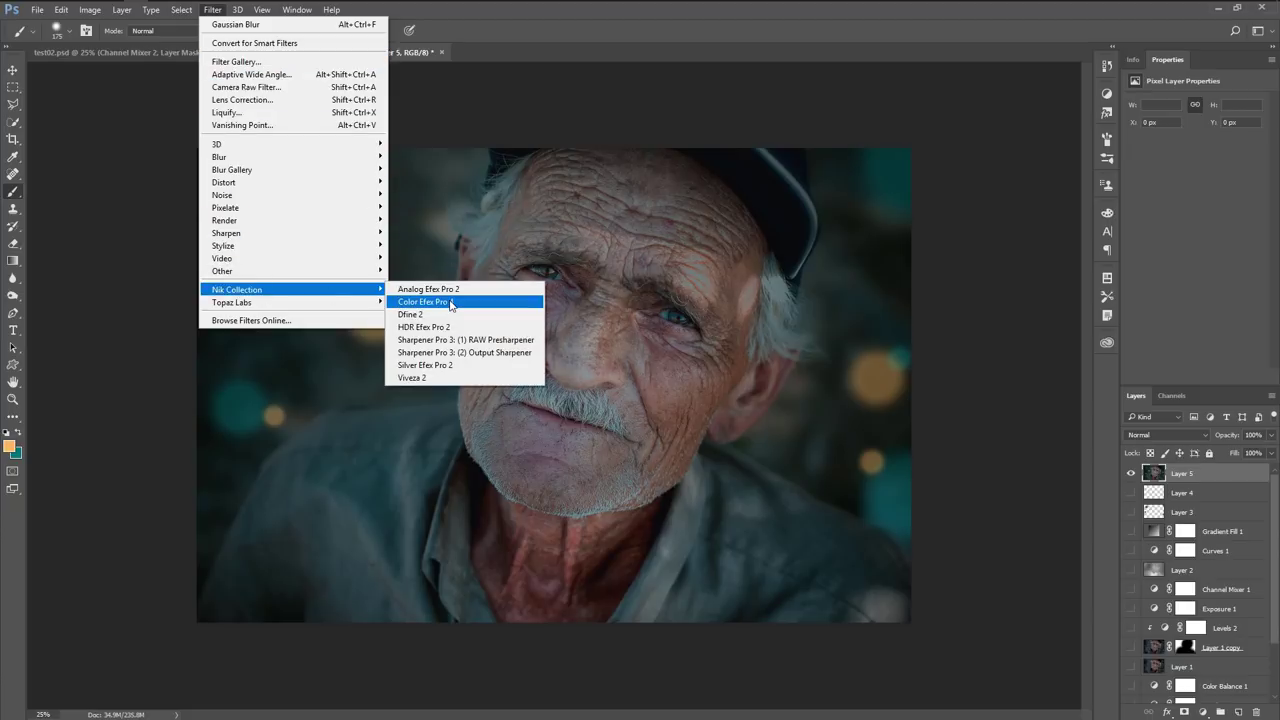
click(449, 302)
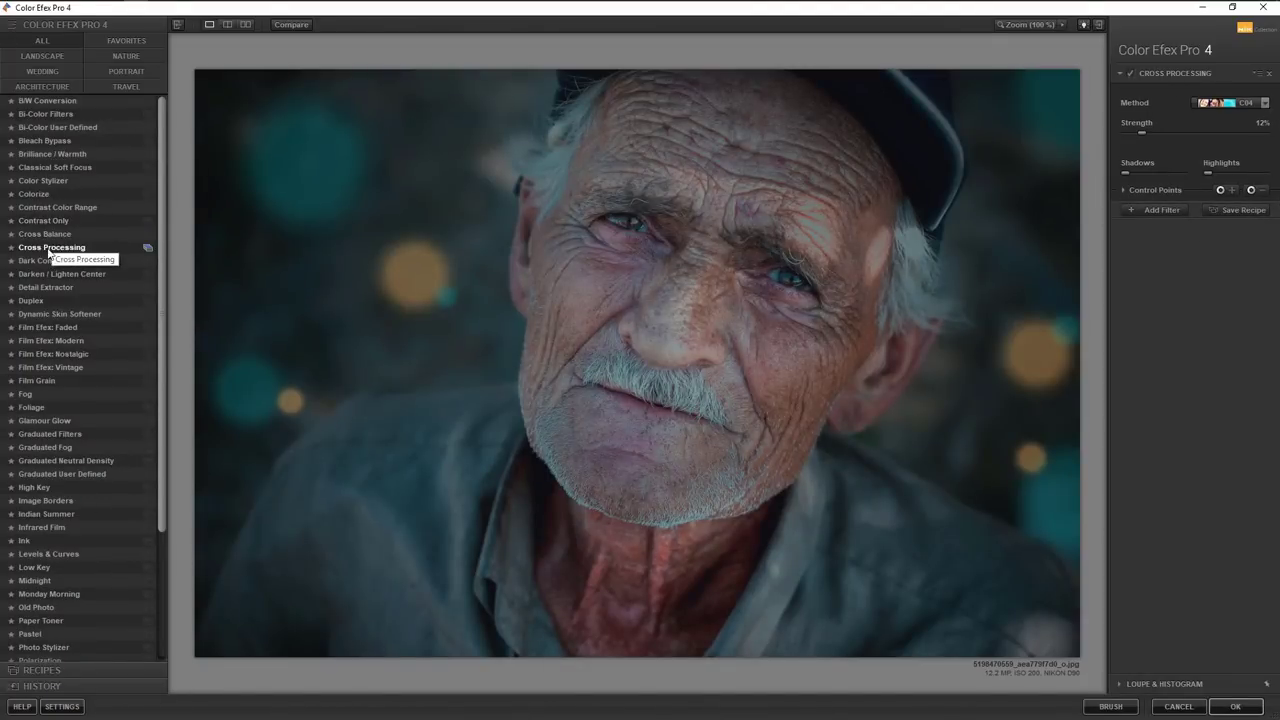
Keep Cross Processing C04 and add Brilliance / Warmth at about 38% warmth
click(1265, 102)
click(1244, 196)
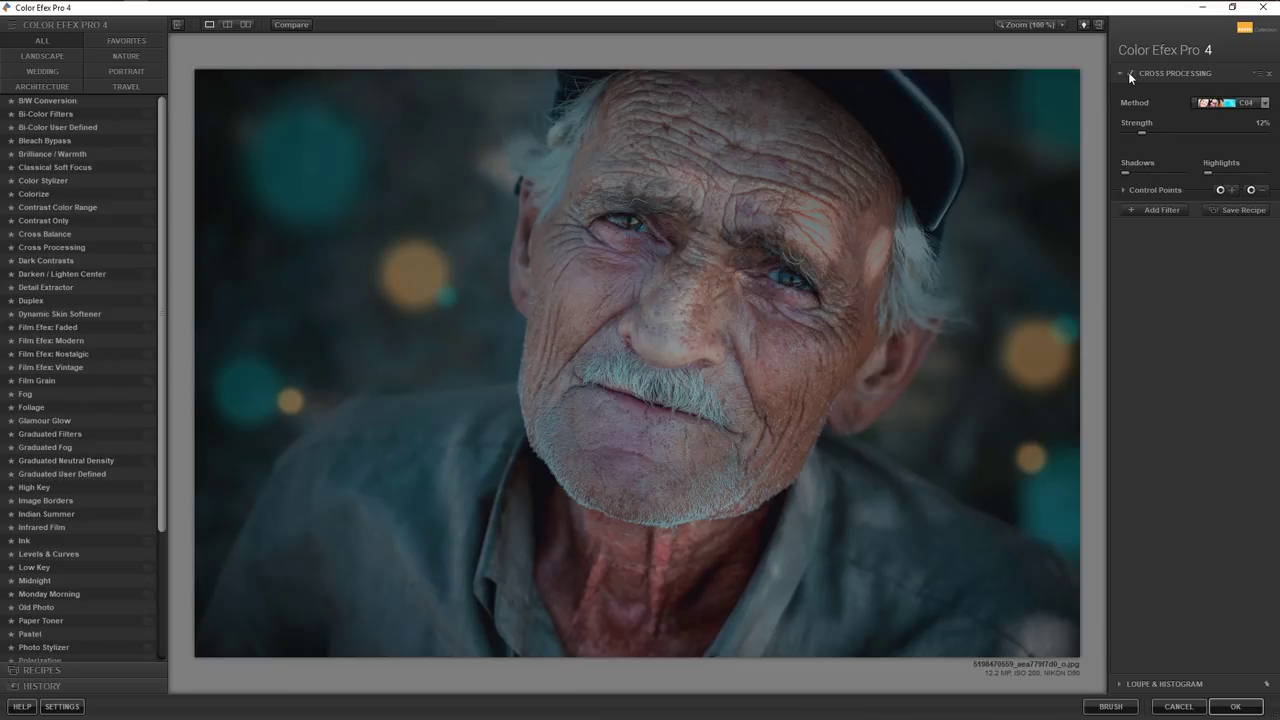
click(1156, 209)
click(60, 154)
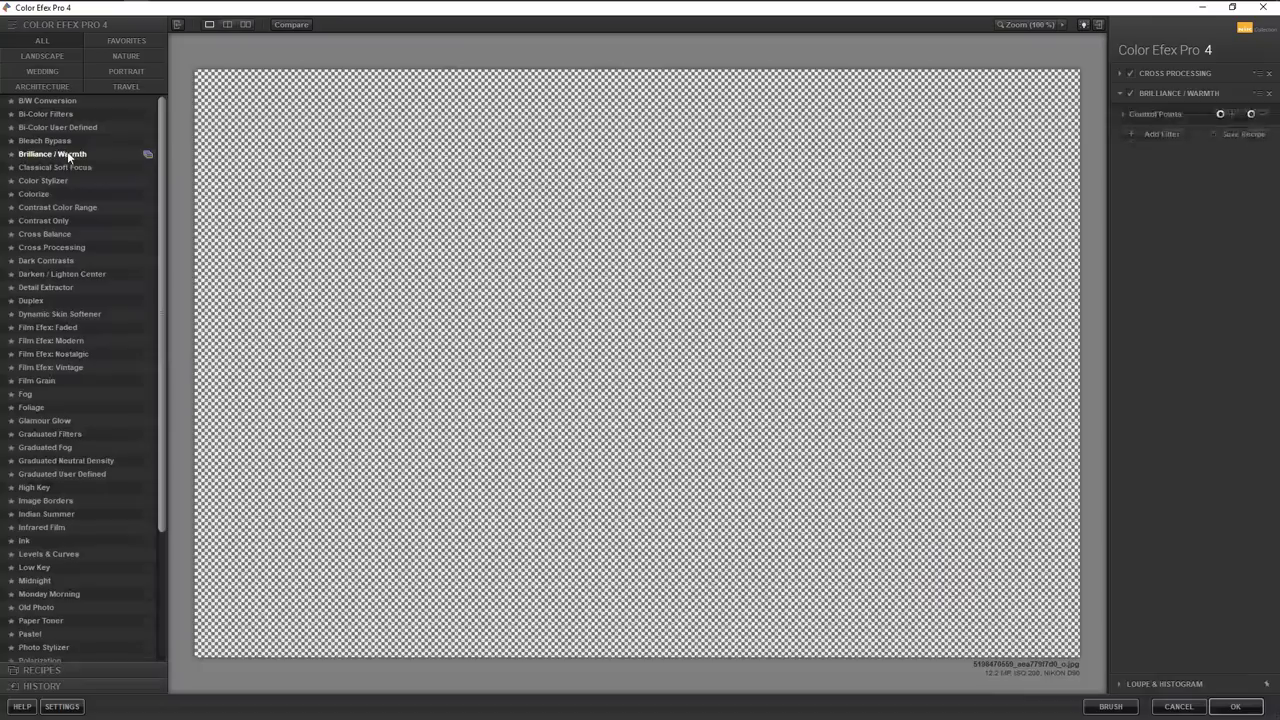
drag(1209, 151, 1219, 154)
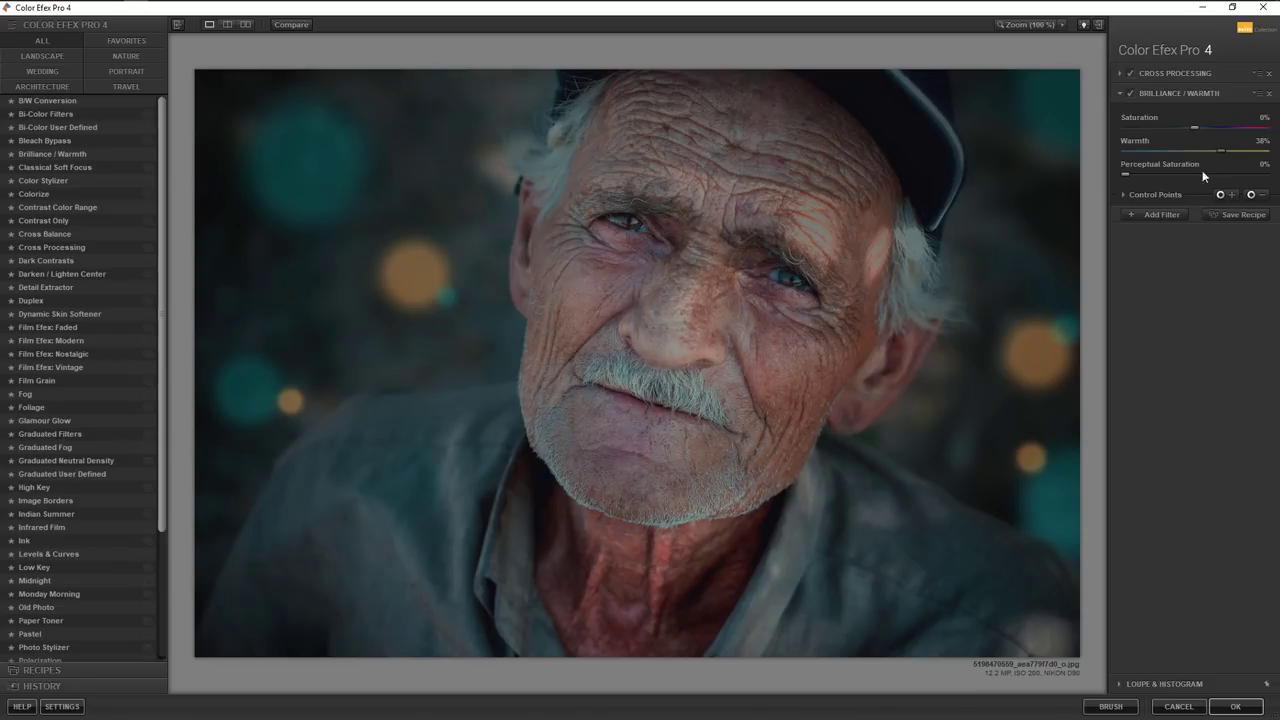
Add Detail Extractor at 5% with Fine radius and saturation raised to 21%
click(1157, 213)
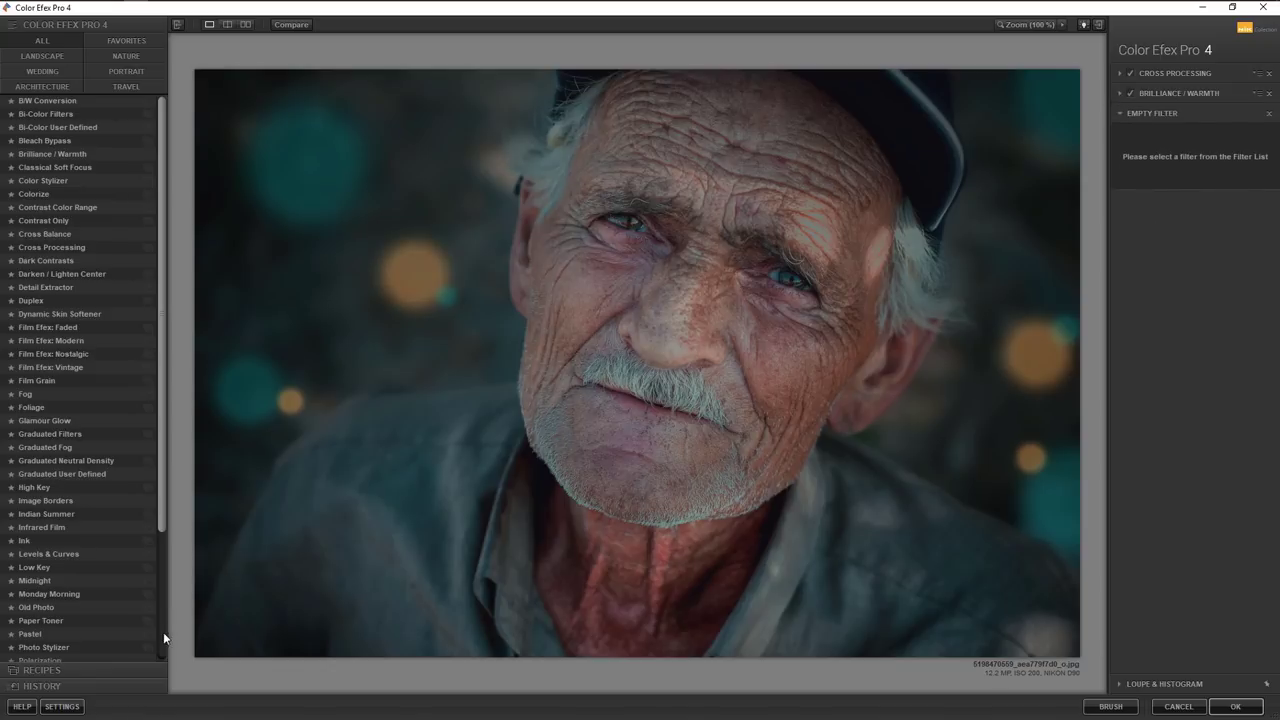
click(40, 287)
click(1236, 213)
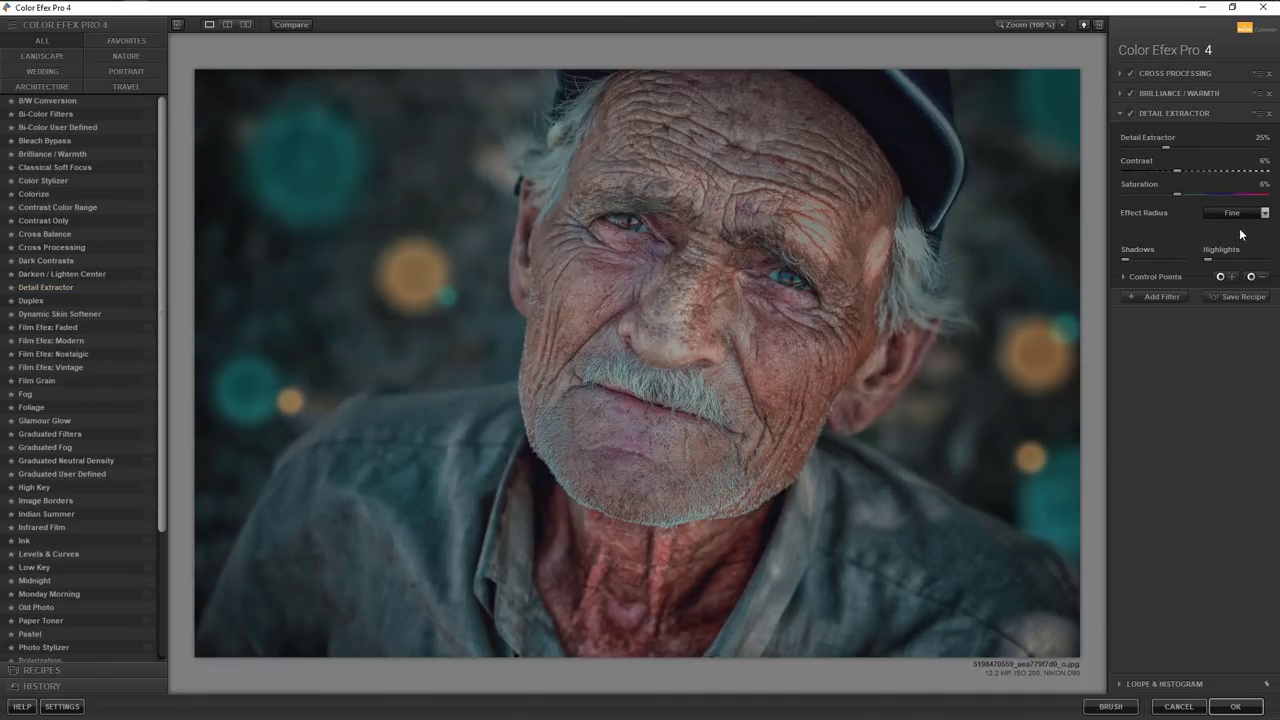
drag(1166, 147, 1133, 146)
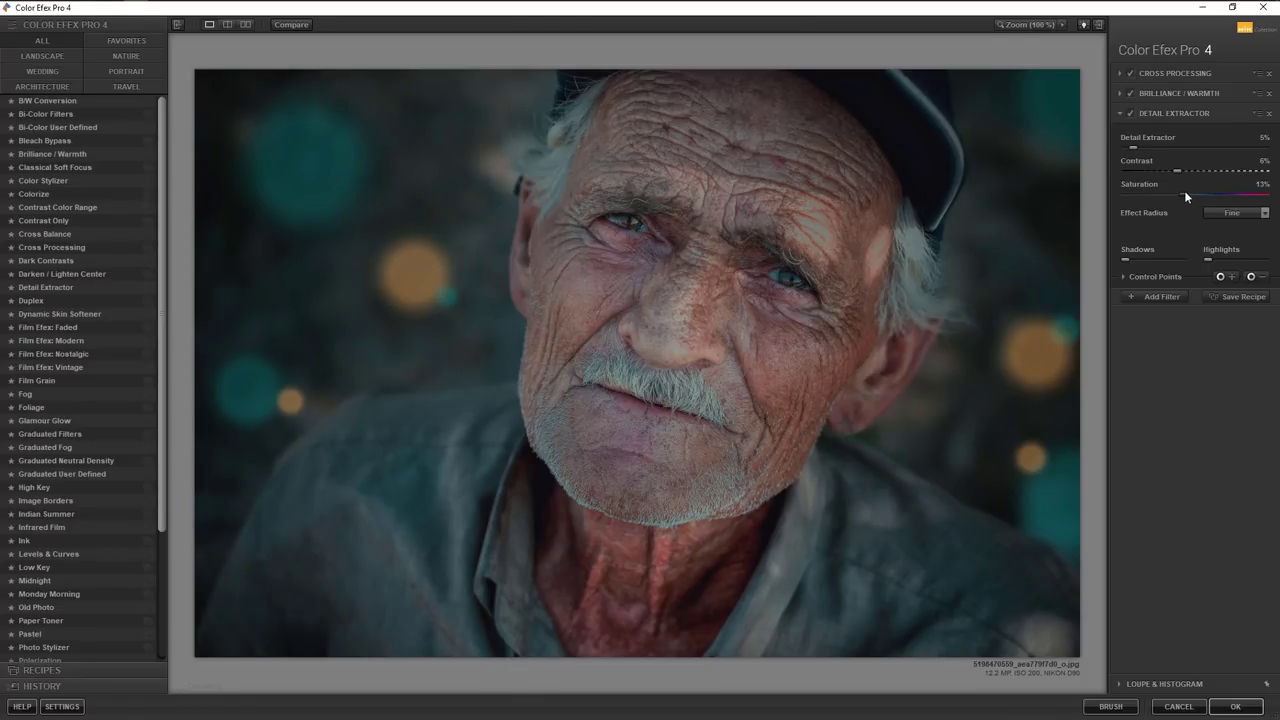
drag(1185, 196, 1184, 170)
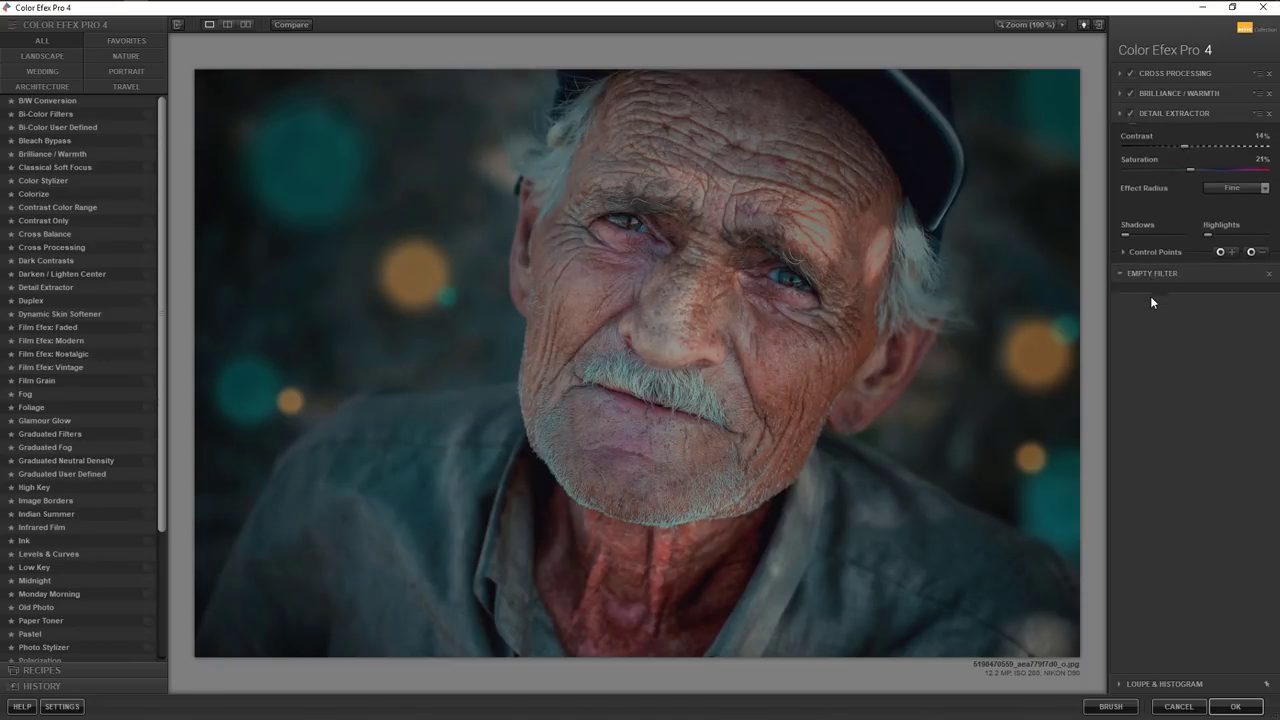
Add a faint Glamour Glow (Glow 3%, Saturation -11%, Warmth 34%) and apply the filter stack
click(1150, 296)
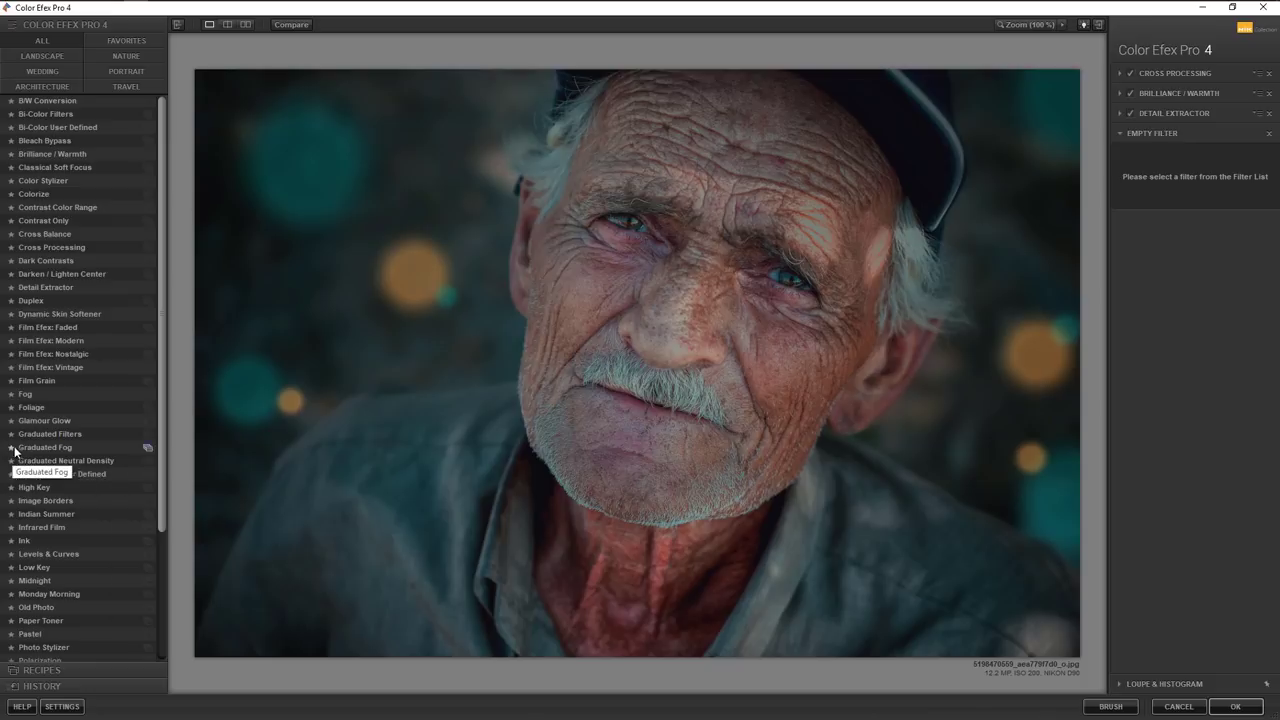
click(52, 421)
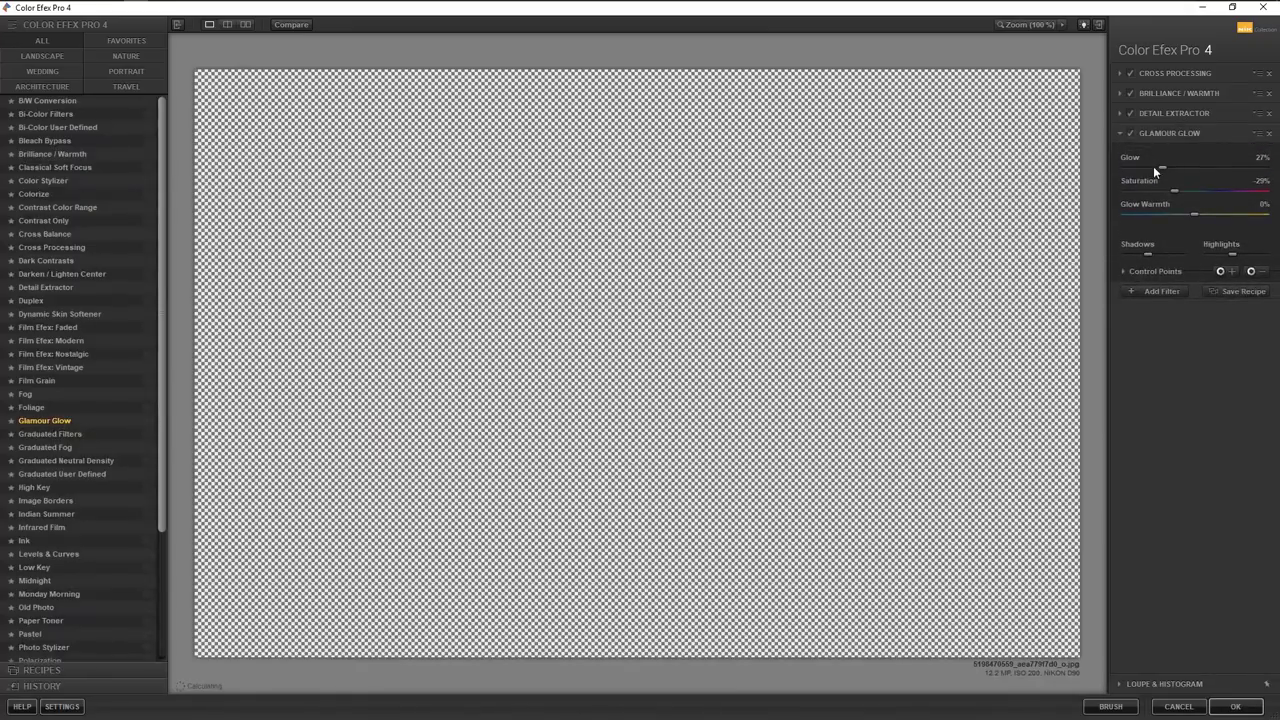
drag(1153, 166, 1126, 163)
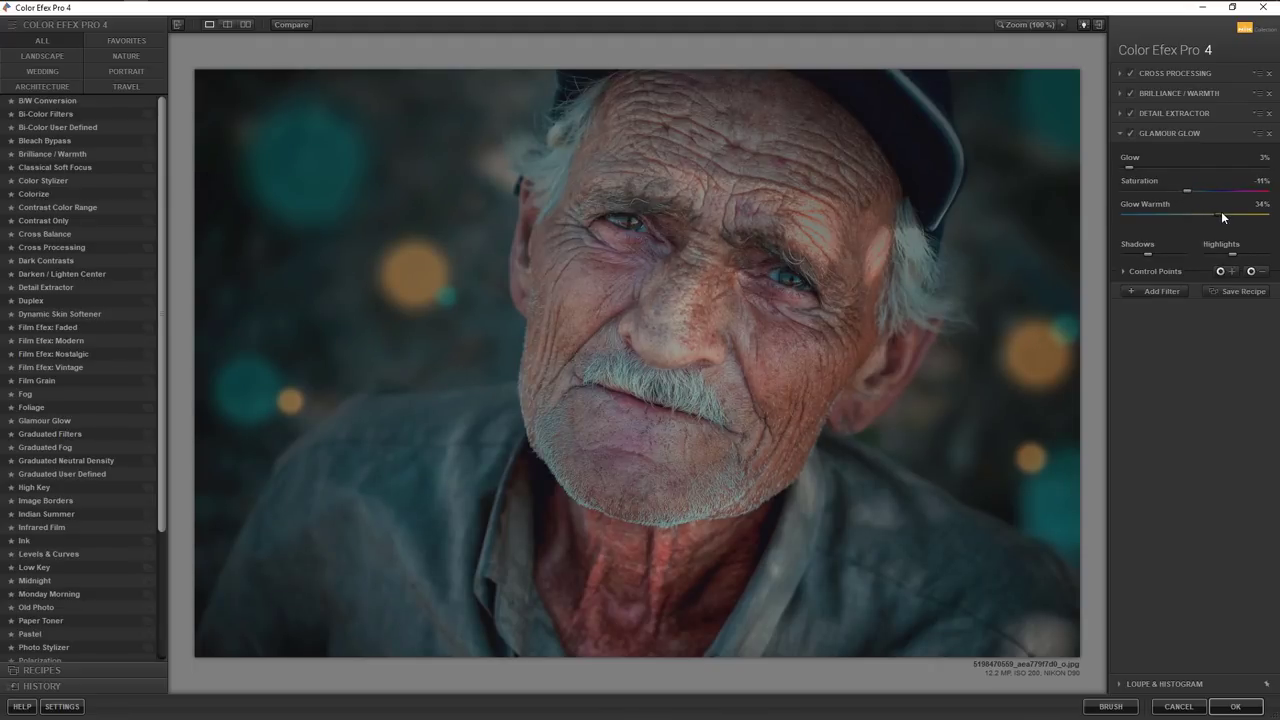
click(1231, 709)
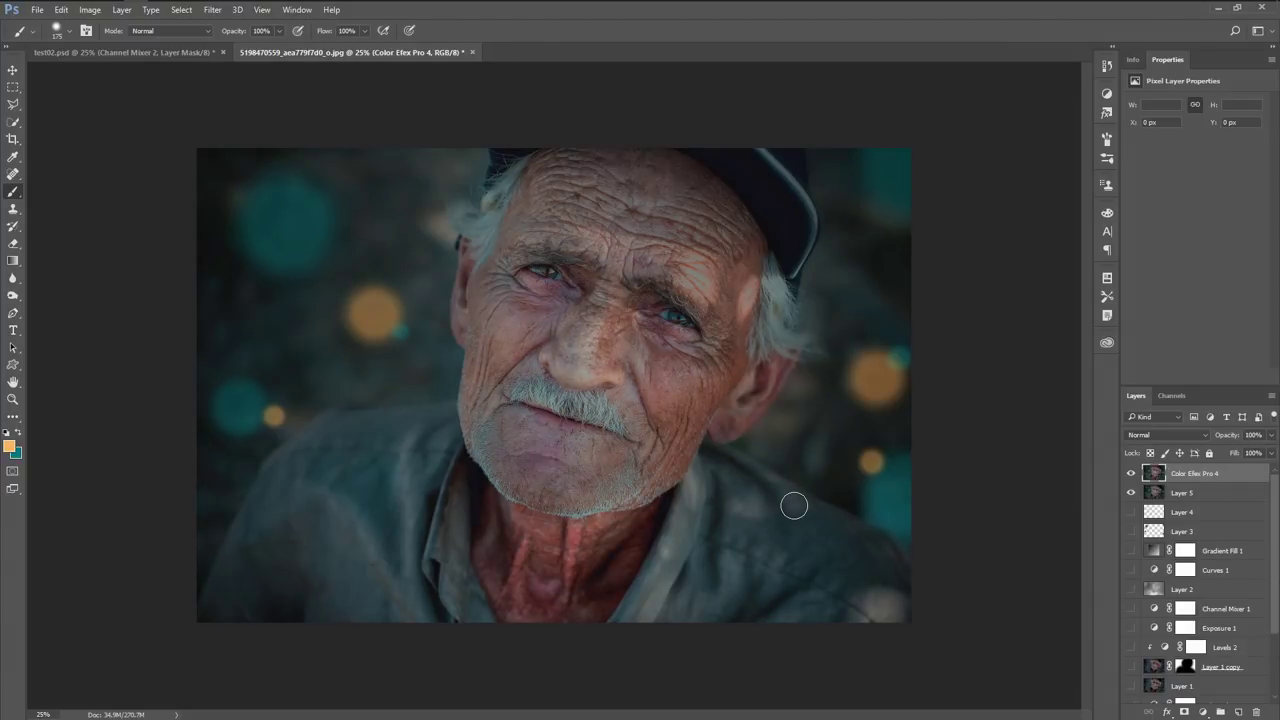
Compare the Color Efex Pro 4 layer, then add a Brightness/Contrast layer (Brightness 3, Contrast 39)
key(v)
click(1131, 473)
click(1131, 473)
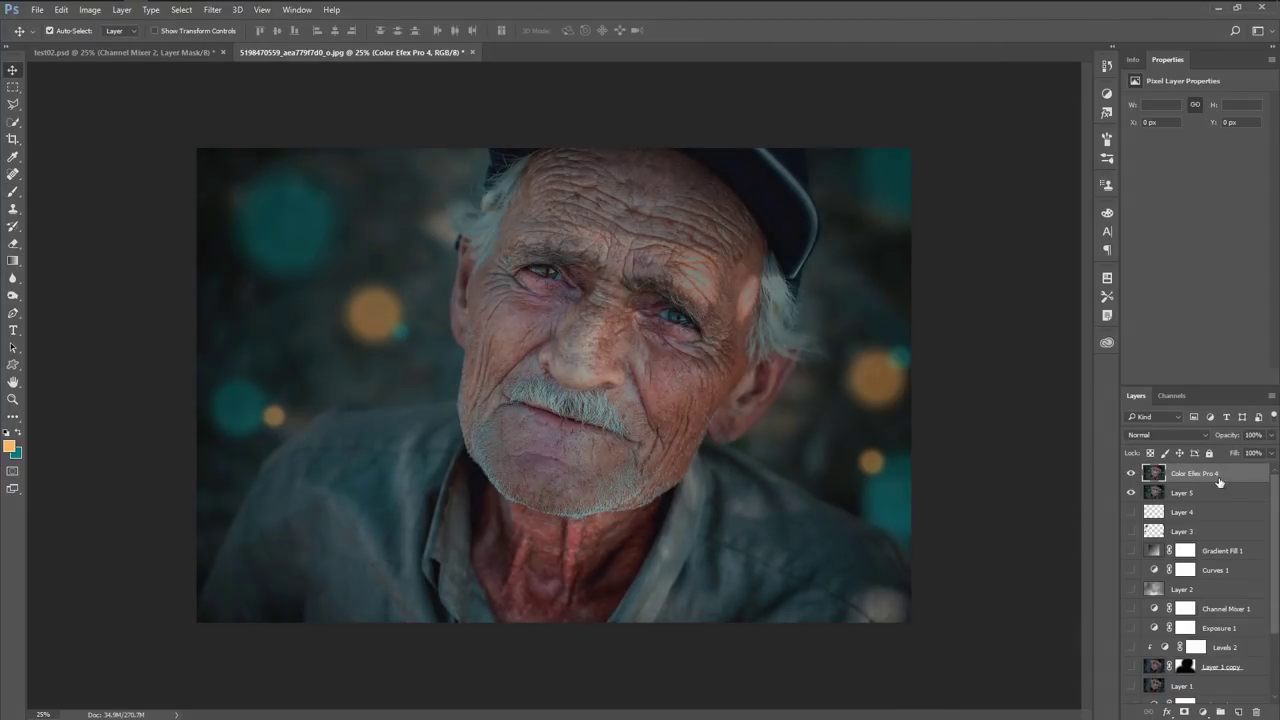
click(1201, 711)
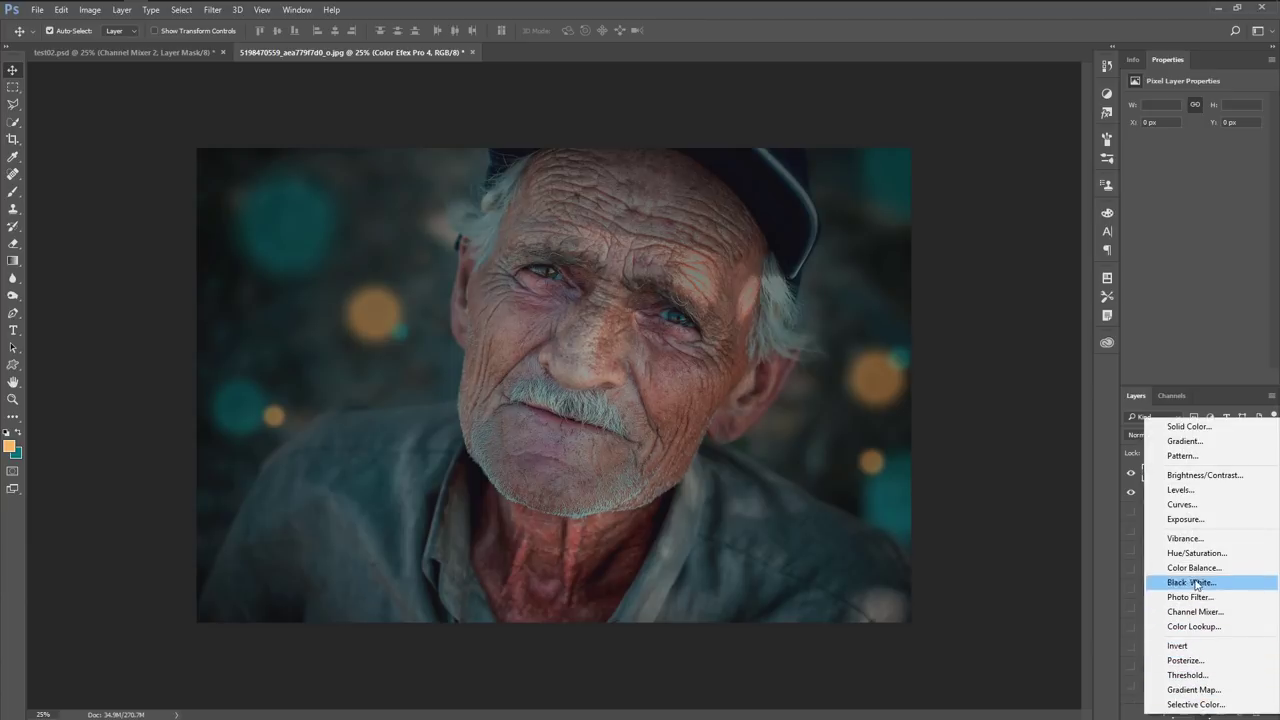
click(1229, 477)
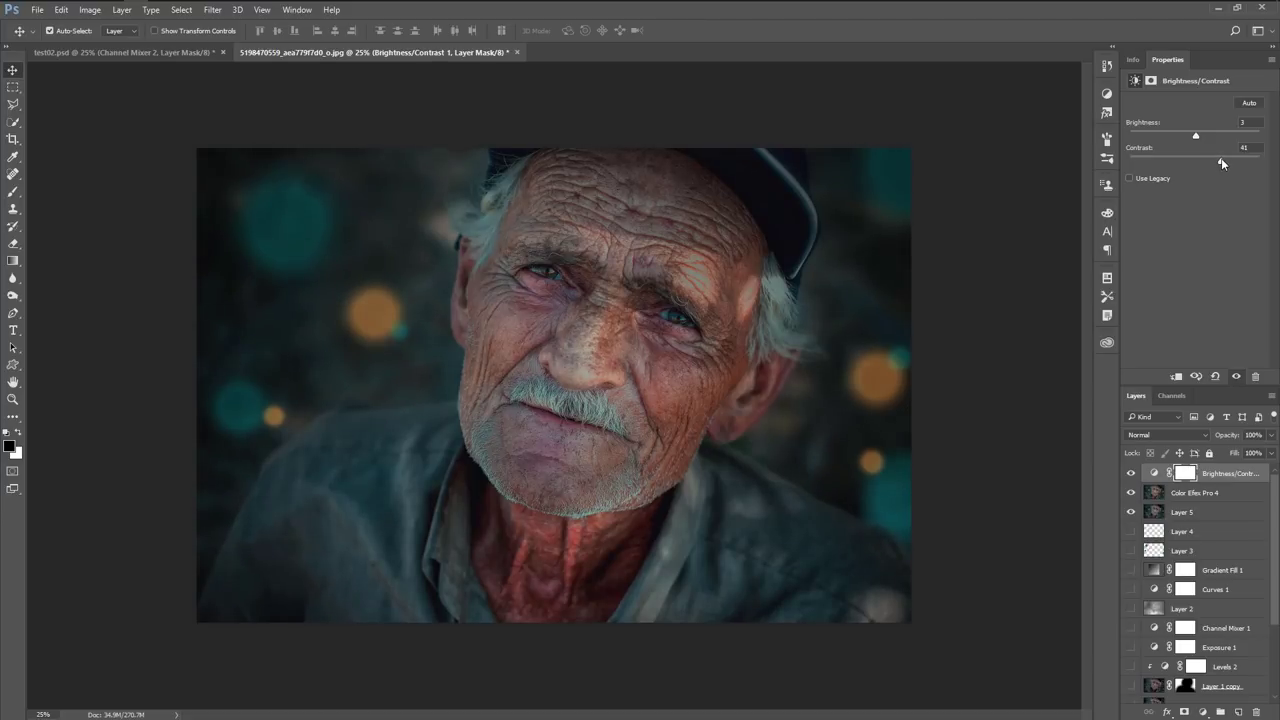
Add a Hue/Saturation adjustment layer with Lightness -20 to darken the portrait
click(1202, 711)
click(1212, 555)
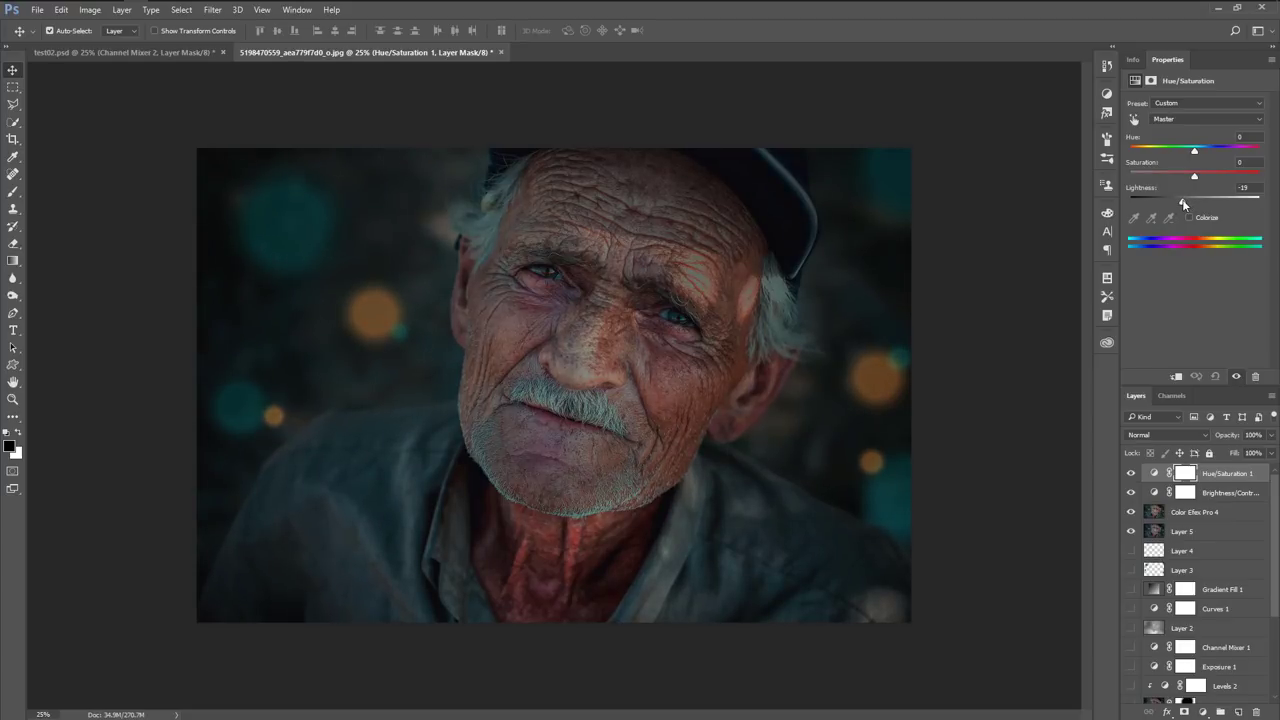
drag(1181, 203, 1182, 203)
click(1203, 712)
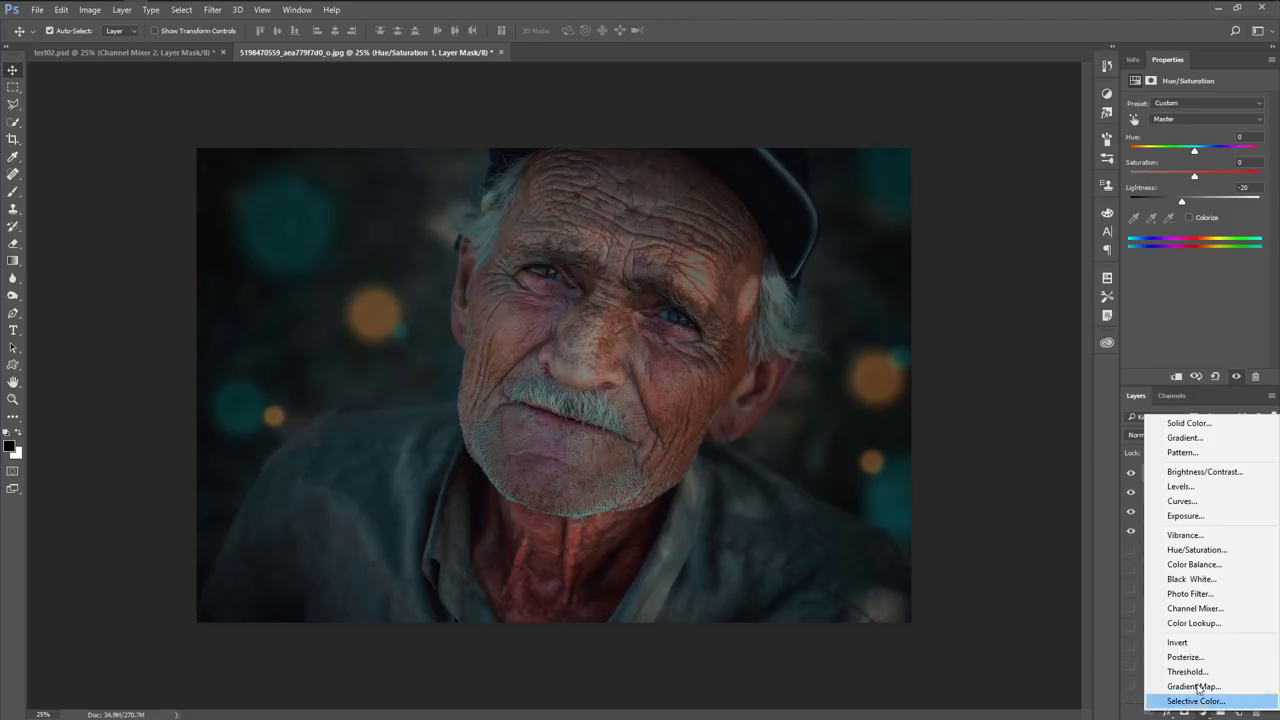
Add a Levels layer (midtone 0.93, white input 193) at 84% opacity, comparing before and after
click(1181, 486)
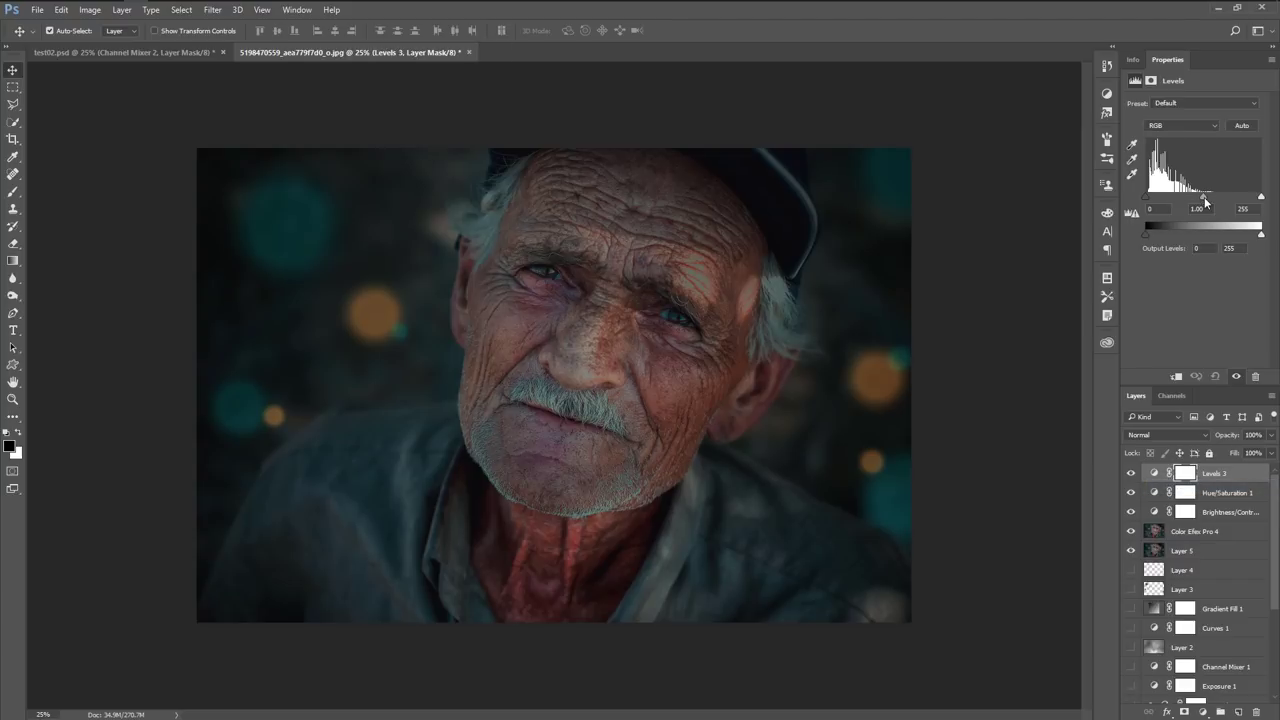
drag(1203, 197, 1233, 197)
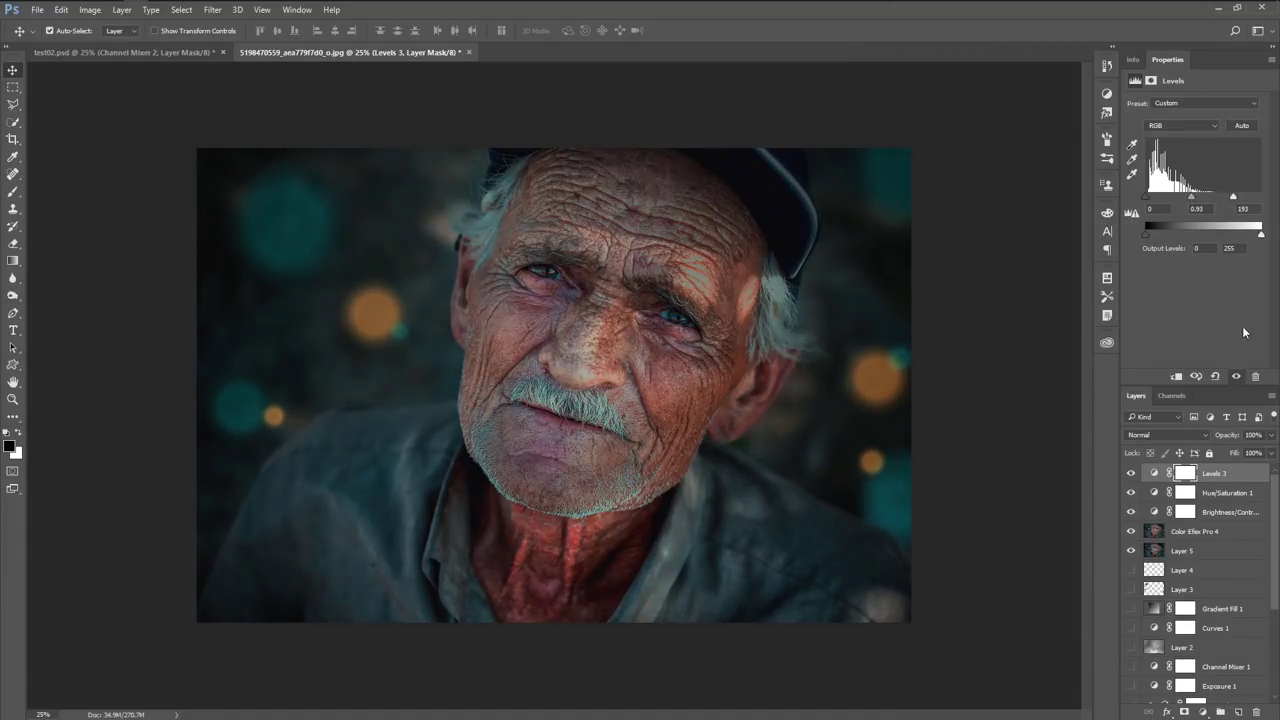
click(1131, 473)
click(1271, 435)
drag(1269, 452, 1259, 452)
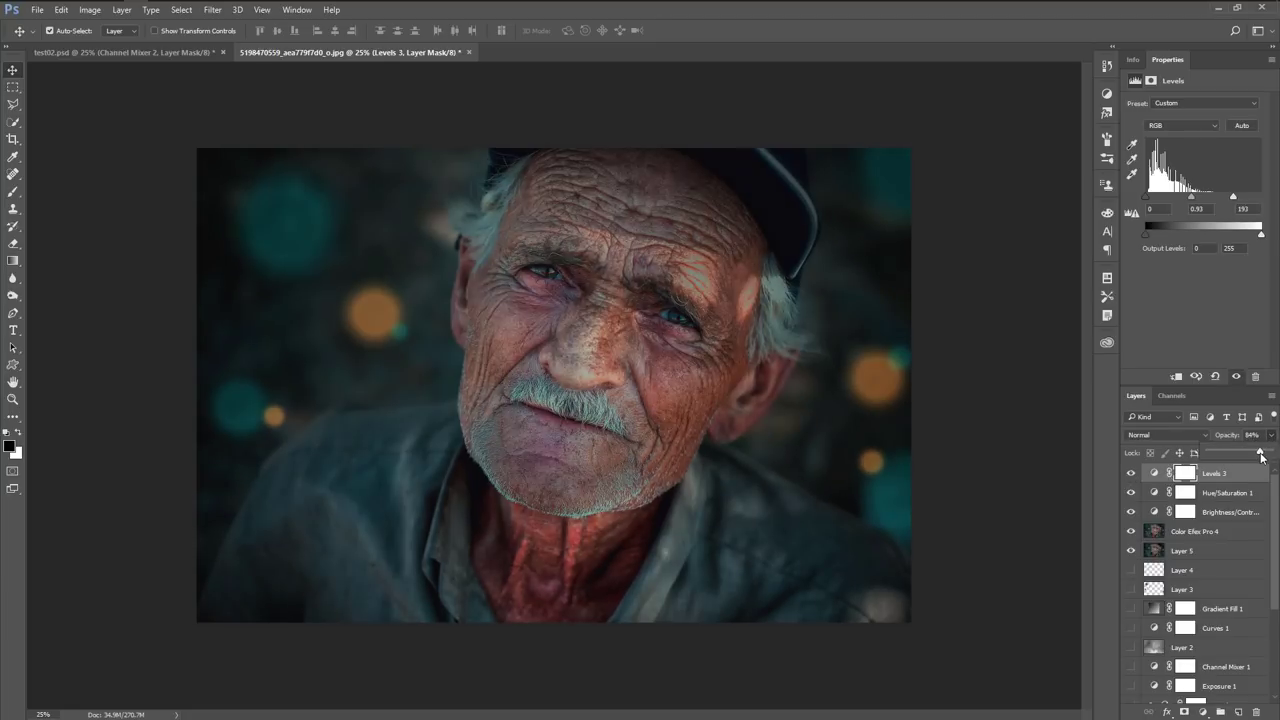
click(1131, 473)
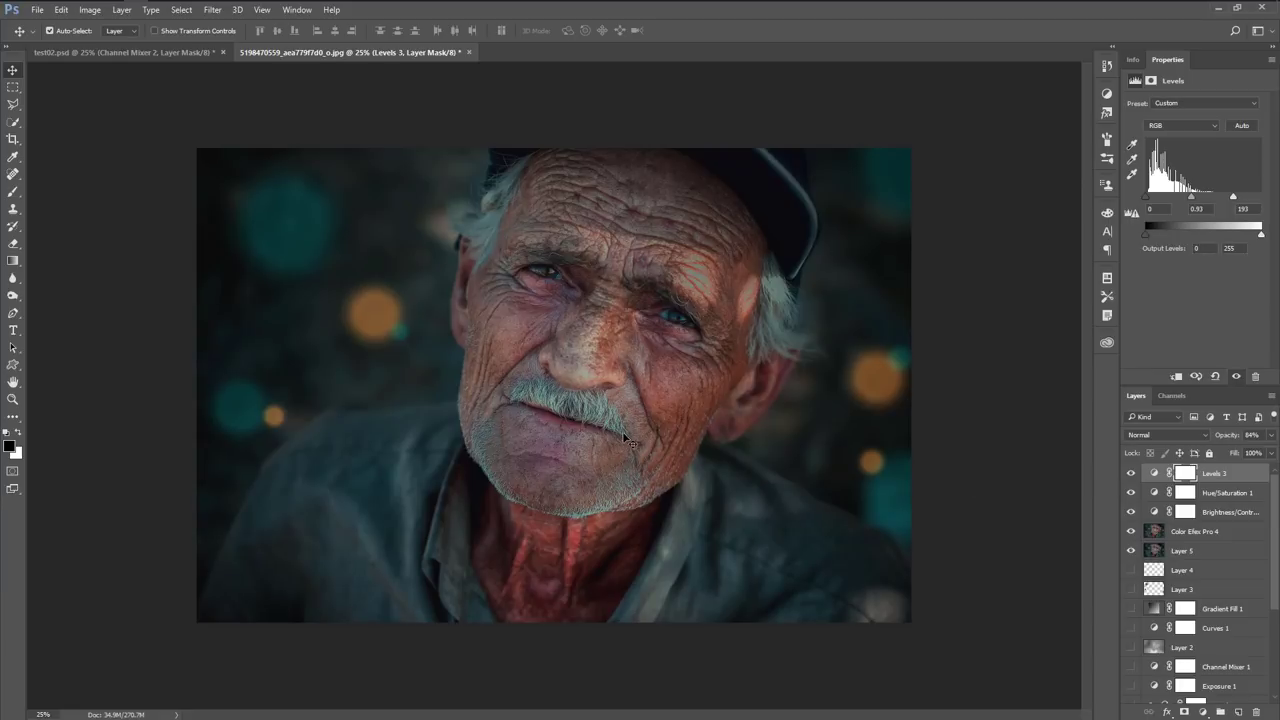
Stamp all visible edits into a new Layer 6 and compare it with the original photo
click(1238, 711)
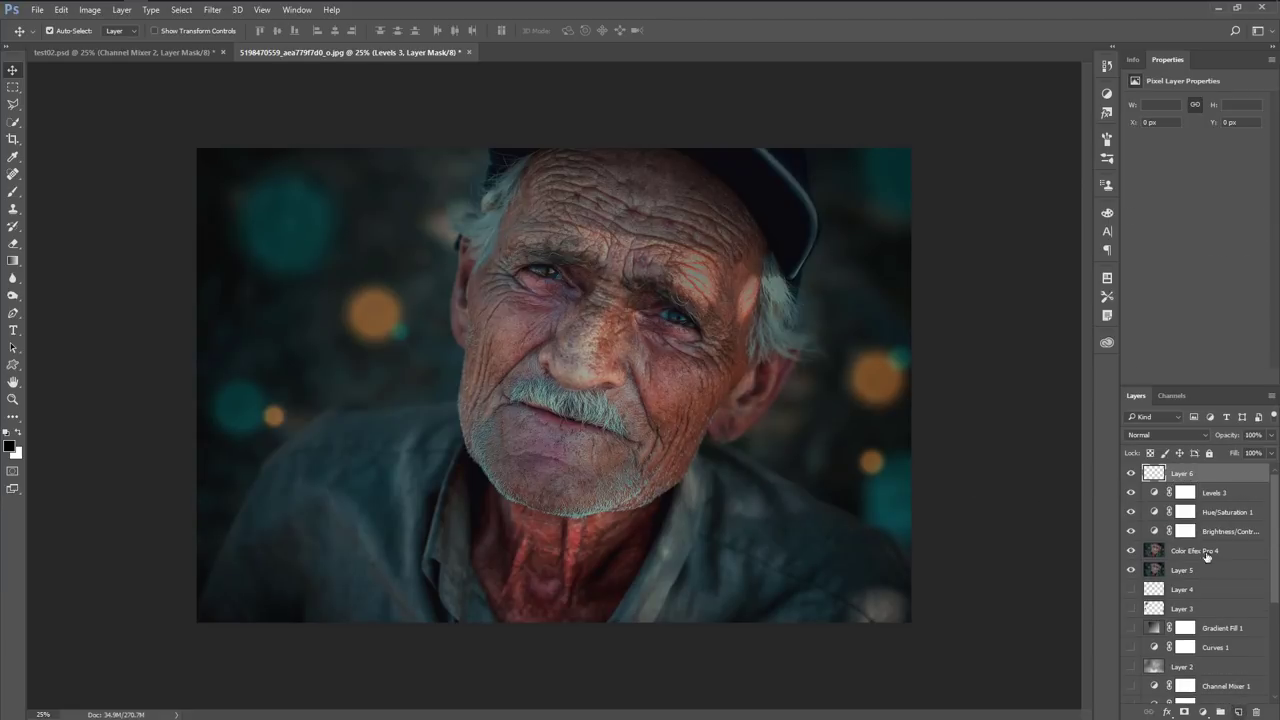
key(ctrl+shift+alt+e)
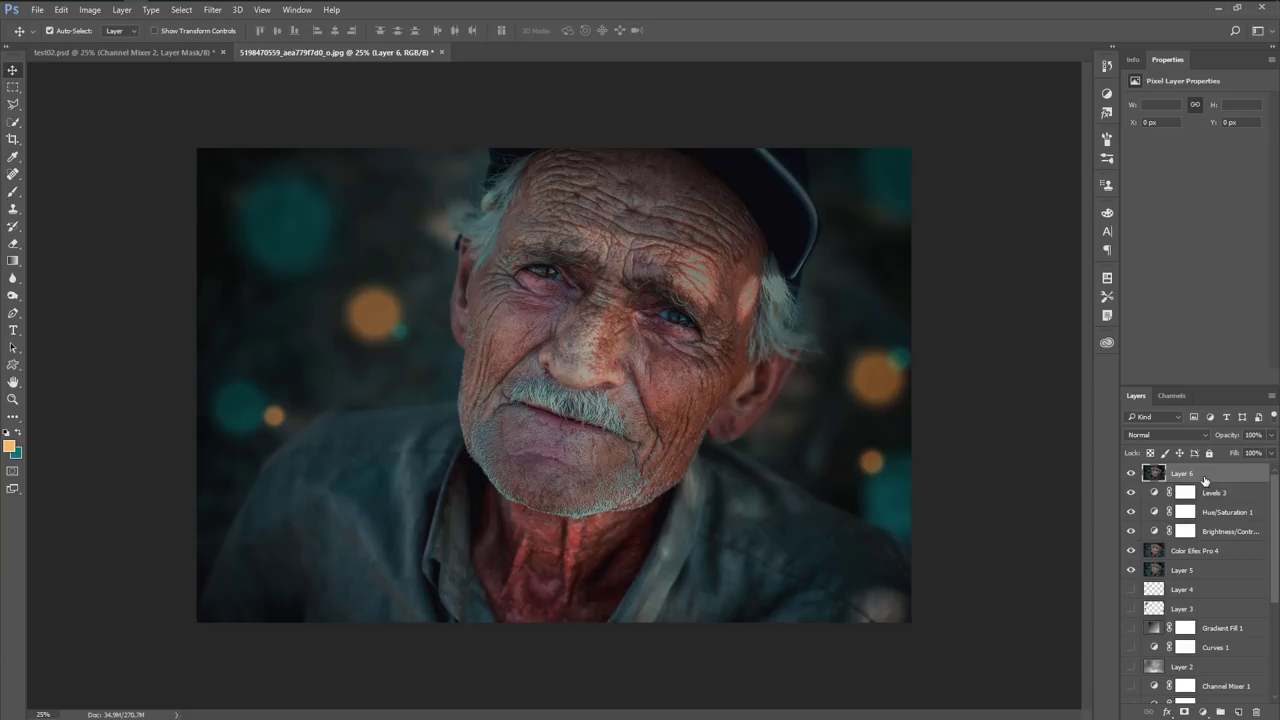
drag(1131, 492, 1131, 570)
click(1130, 474)
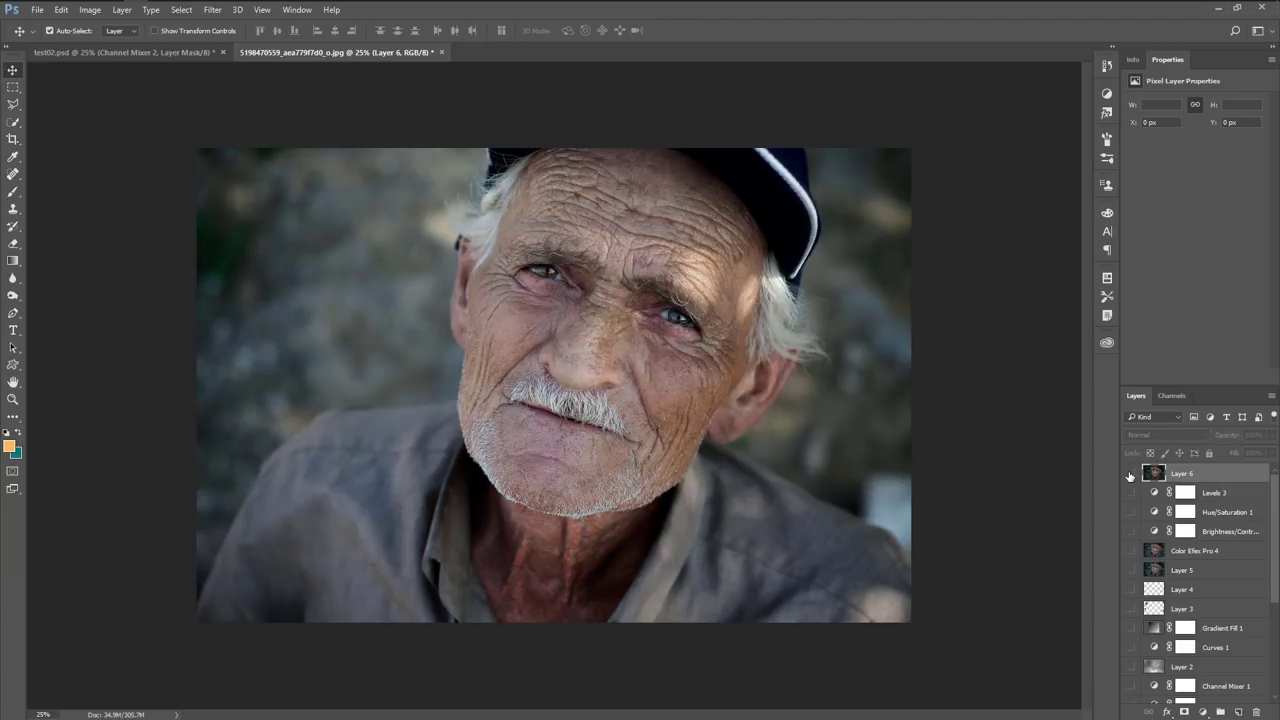
click(1130, 474)
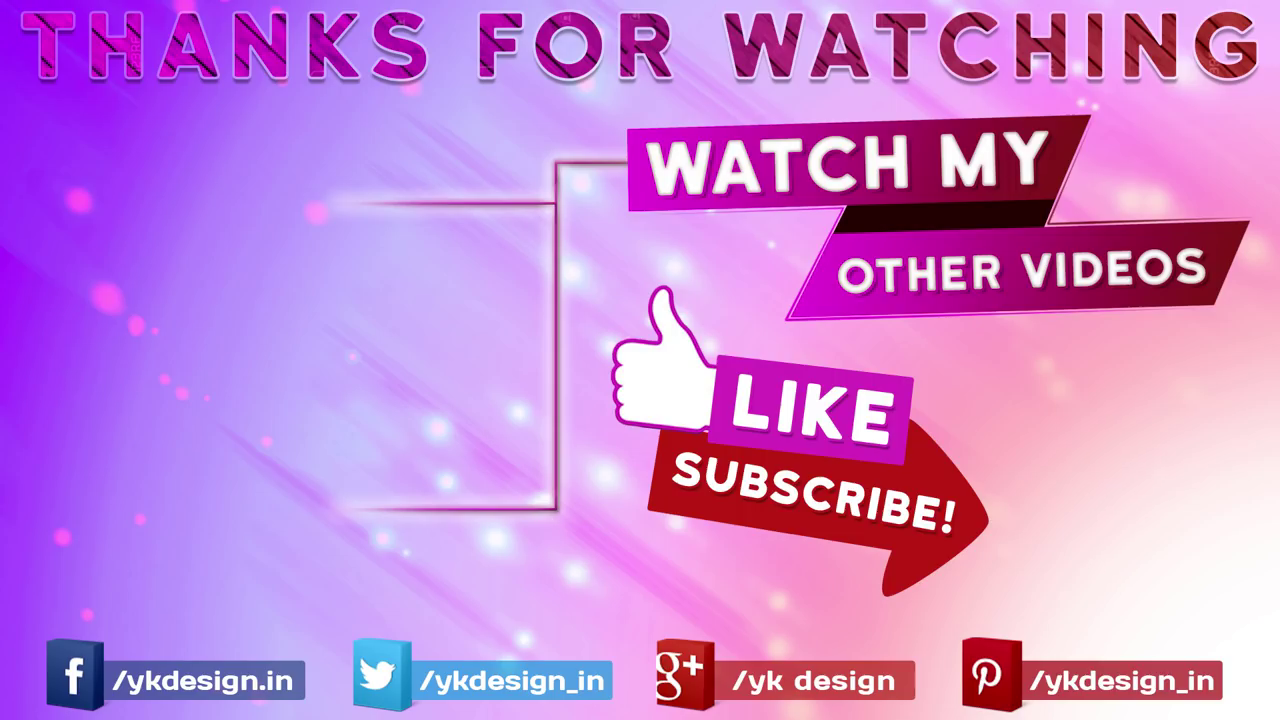